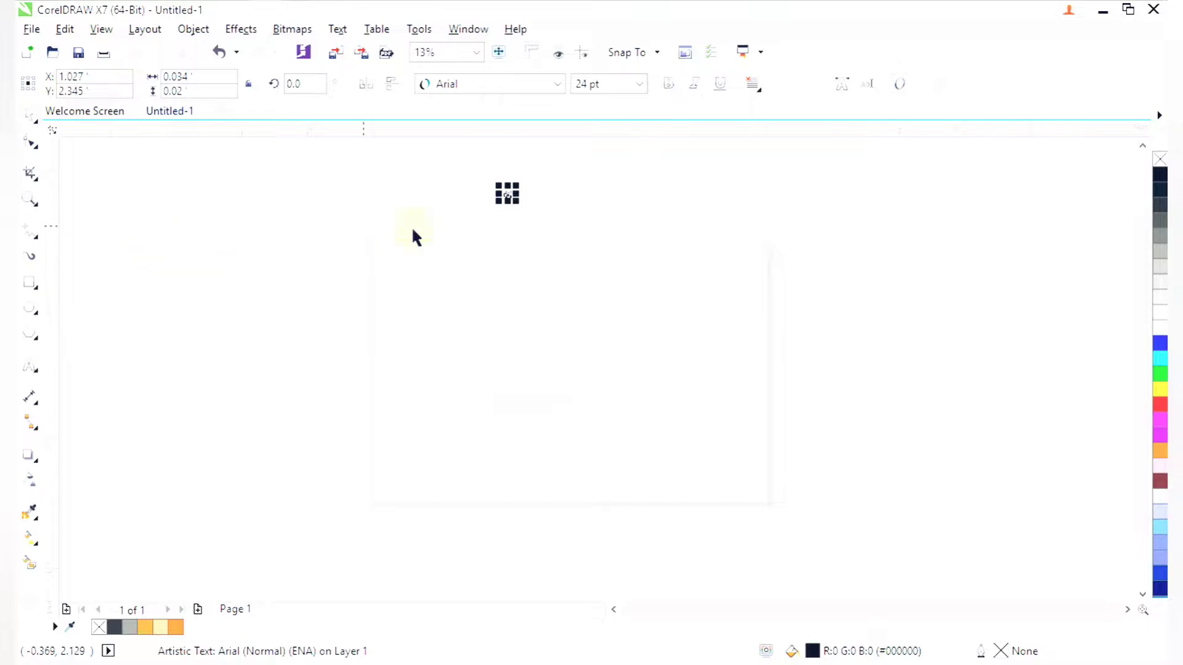
# Enlarge the EP text to about 432 pt and move it over the page's upper edge, then deselect it
pyautogui.moveTo(509, 197); pyautogui.dragTo(552, 245)
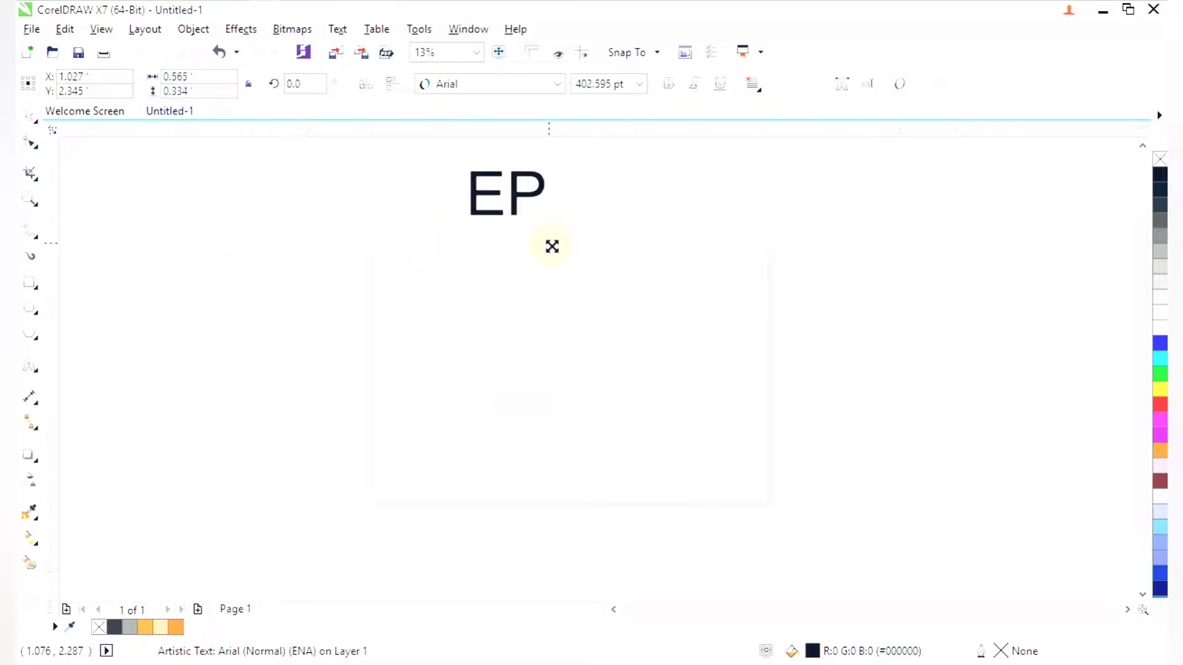
pyautogui.moveTo(522, 201); pyautogui.dragTo(570, 229)
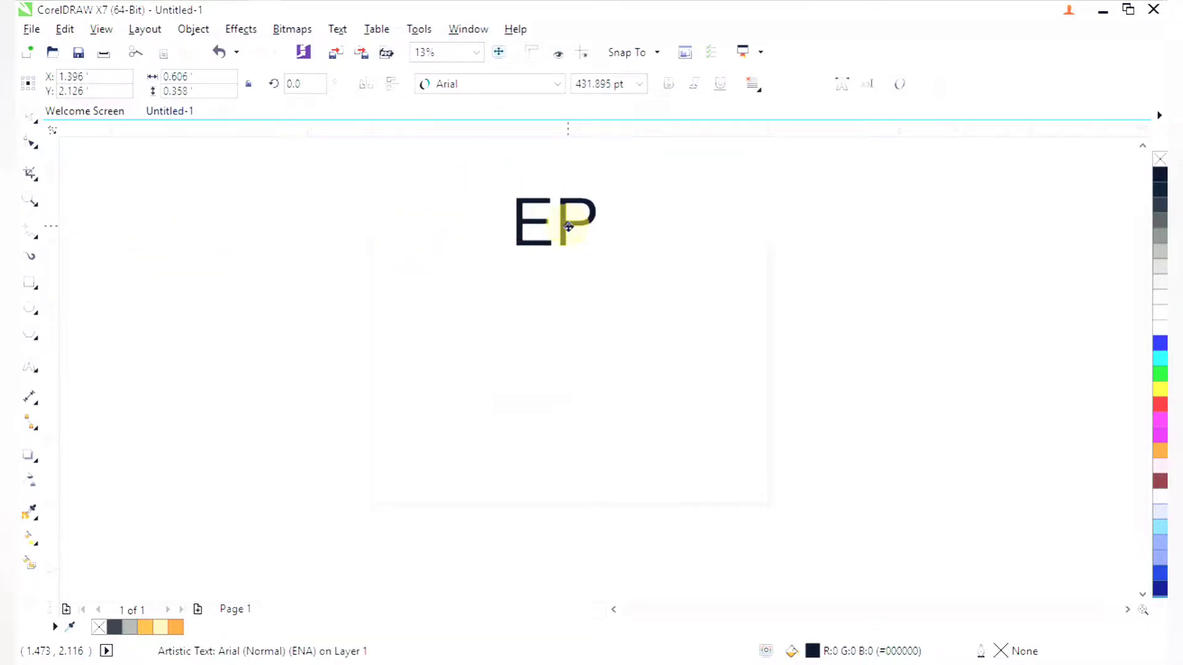
pyautogui.click(628, 239)
# Begin a polyline near the middle of the page, drawing a short, steep edge down from about (0.995, 0.942) ft
pyautogui.scroll(2, 555, 388)
pyautogui.scroll(-4, 434, 307)
pyautogui.press('F2')
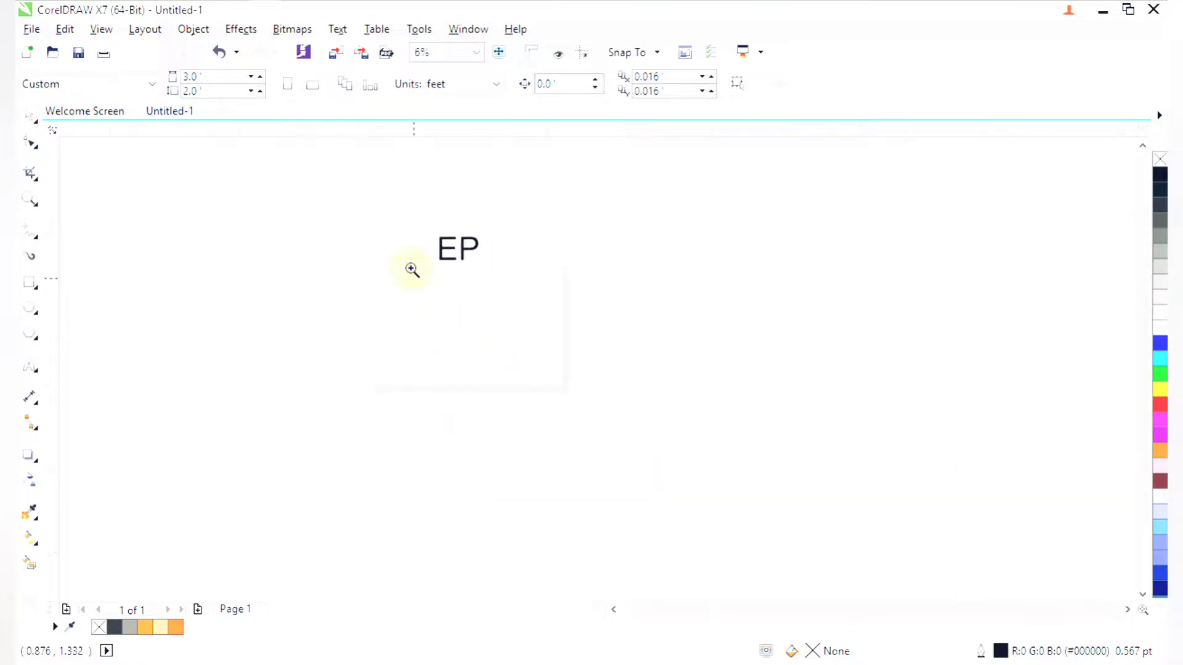
pyautogui.moveTo(394, 235); pyautogui.dragTo(557, 425)
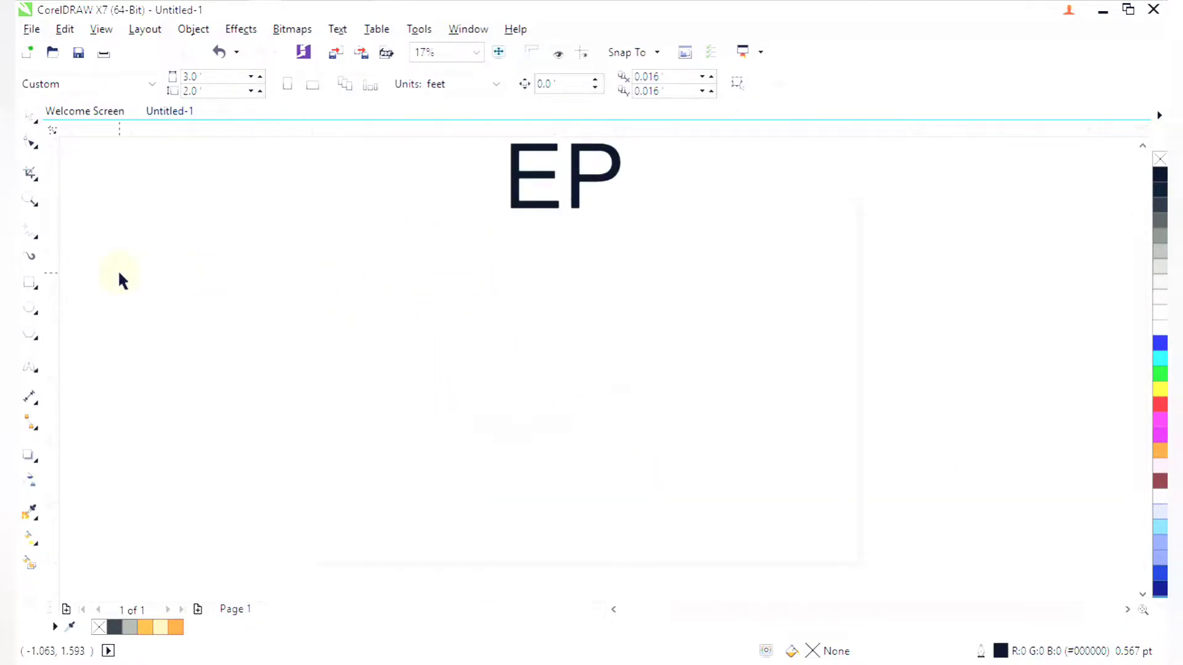
pyautogui.click(37, 243)
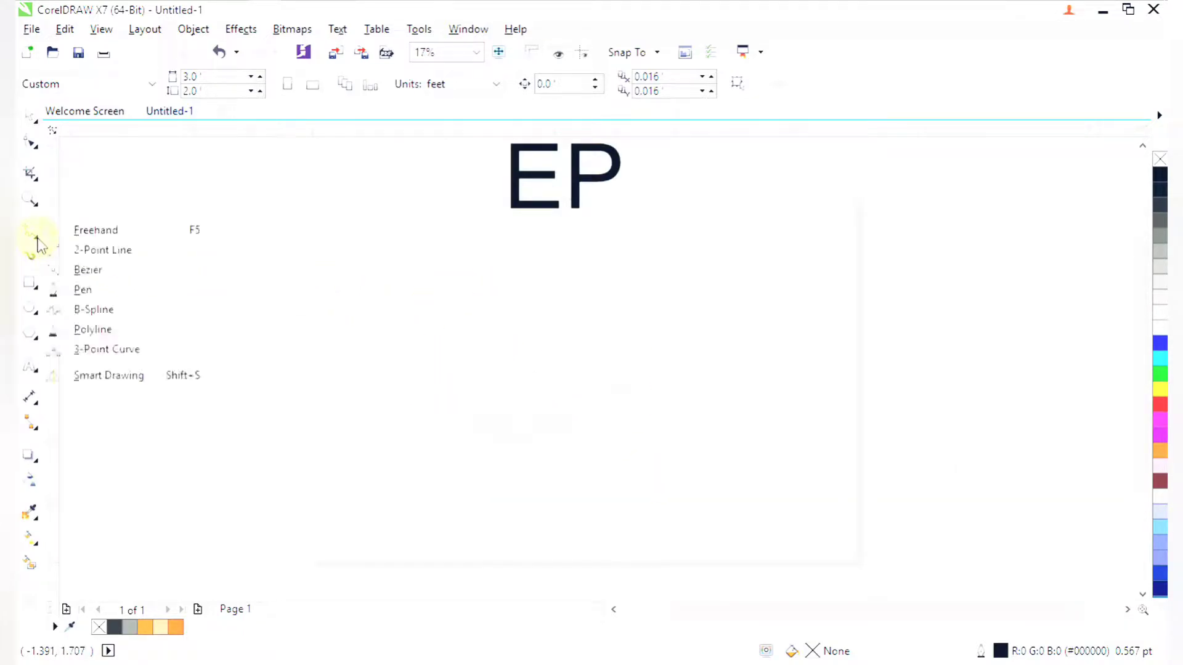
pyautogui.click(57, 324)
pyautogui.click(34, 237)
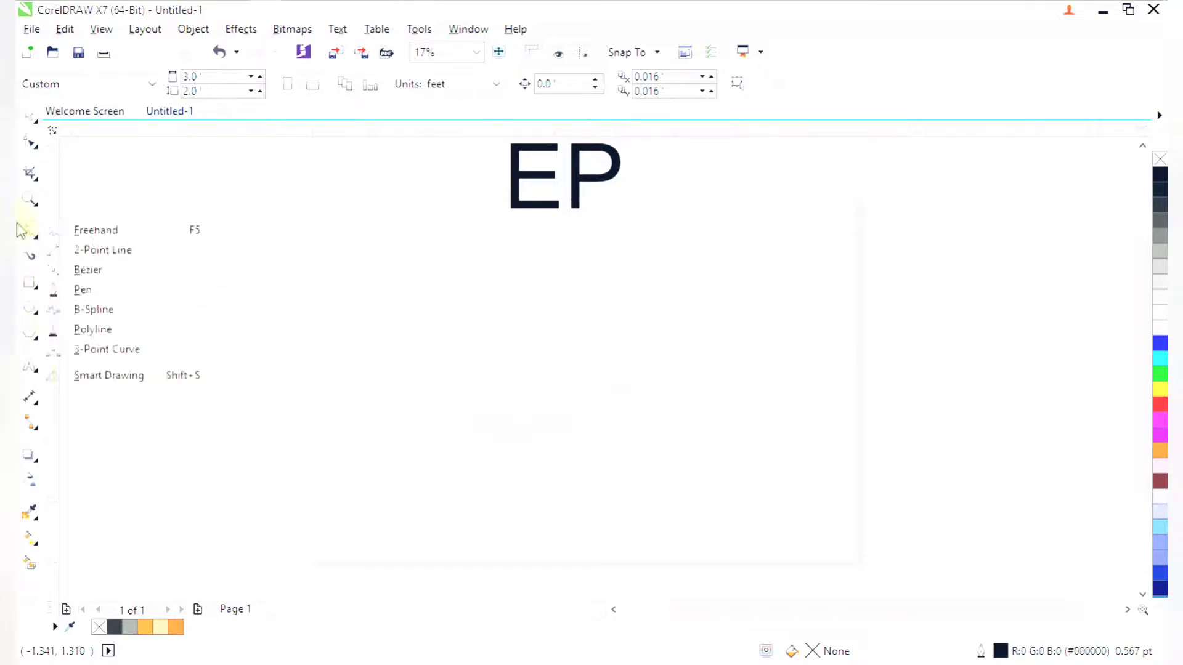
pyautogui.click(101, 329)
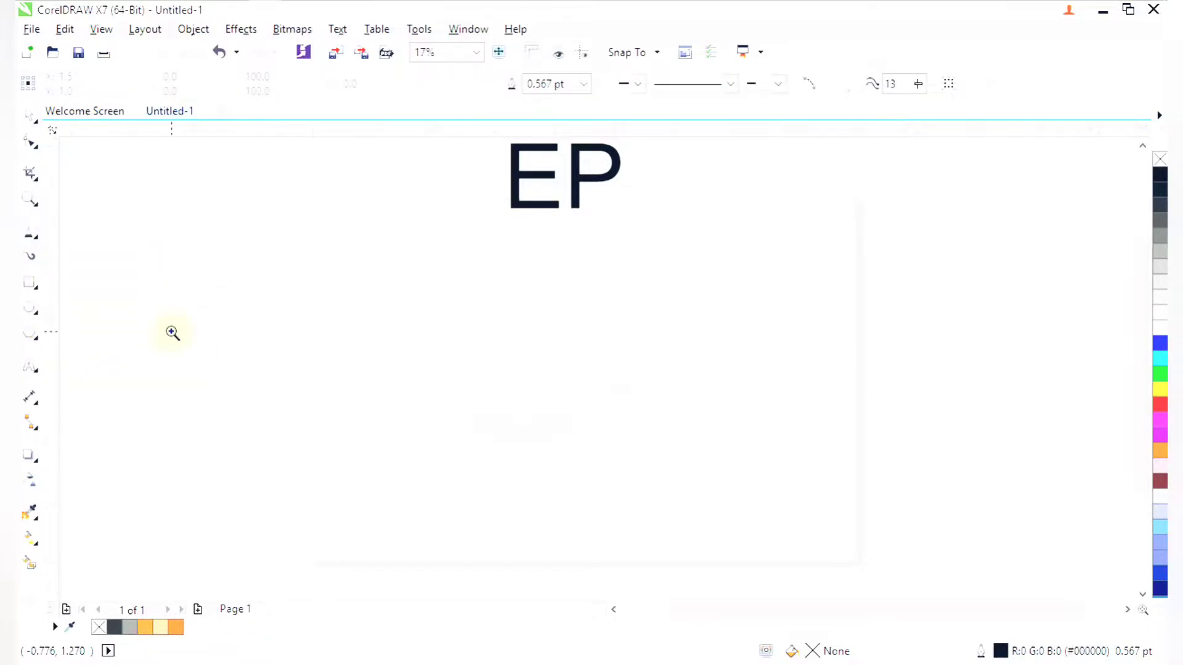
pyautogui.moveTo(259, 322); pyautogui.dragTo(715, 480)
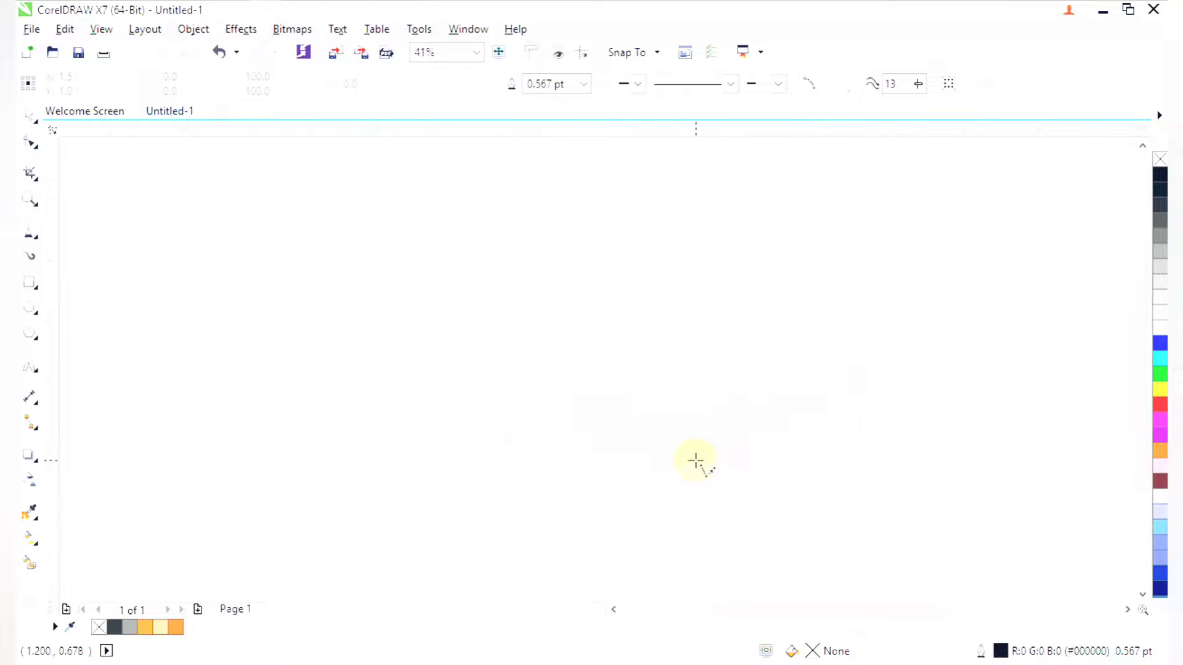
pyautogui.click(608, 349)
pyautogui.click(650, 467)
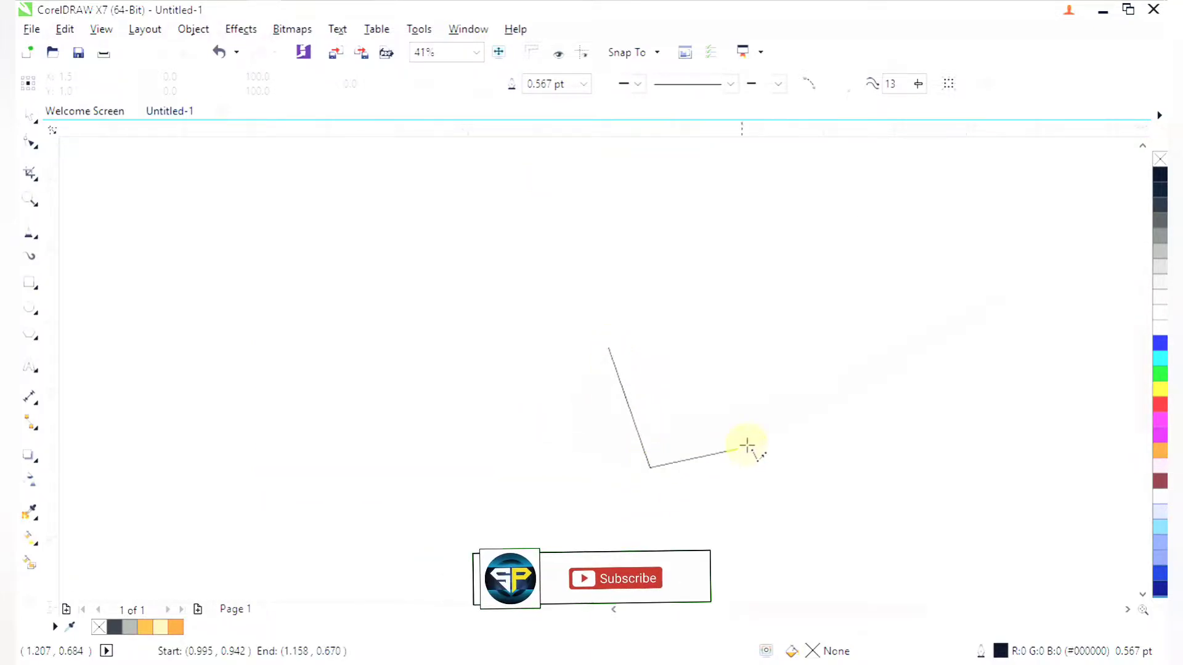
# Extend the polyline with a long edge rising to a point at about (2.106, 1.196) ft
pyautogui.press('F2')
pyautogui.scroll(-4, 784, 398)
pyautogui.moveTo(721, 325); pyautogui.dragTo(880, 431)
pyautogui.moveTo(733, 267); pyautogui.dragTo(807, 342)
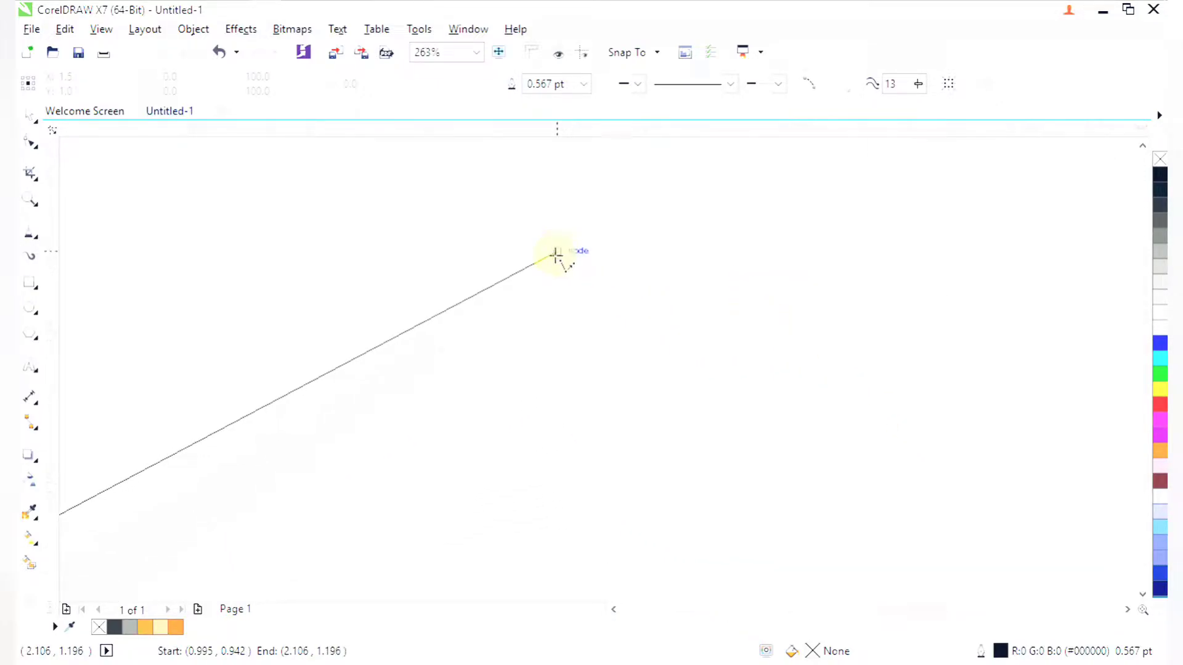
pyautogui.click(555, 255)
# Close the polyline at its starting point to form a slim triangle about 1.11 ft wide and 0.535 ft high
pyautogui.scroll(-5, 555, 256)
pyautogui.press('F2')
pyautogui.moveTo(432, 300); pyautogui.dragTo(494, 413)
pyautogui.press('F2')
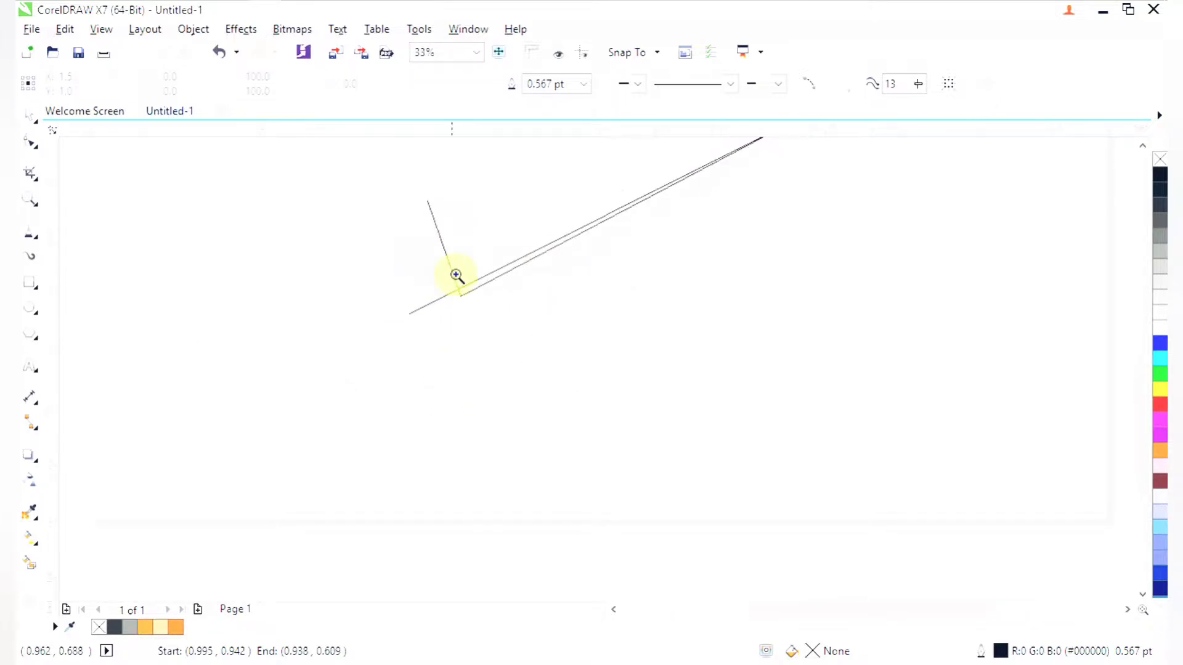
pyautogui.scroll(-3, 456, 275)
pyautogui.moveTo(393, 198); pyautogui.dragTo(501, 304)
pyautogui.moveTo(460, 261); pyautogui.dragTo(694, 437)
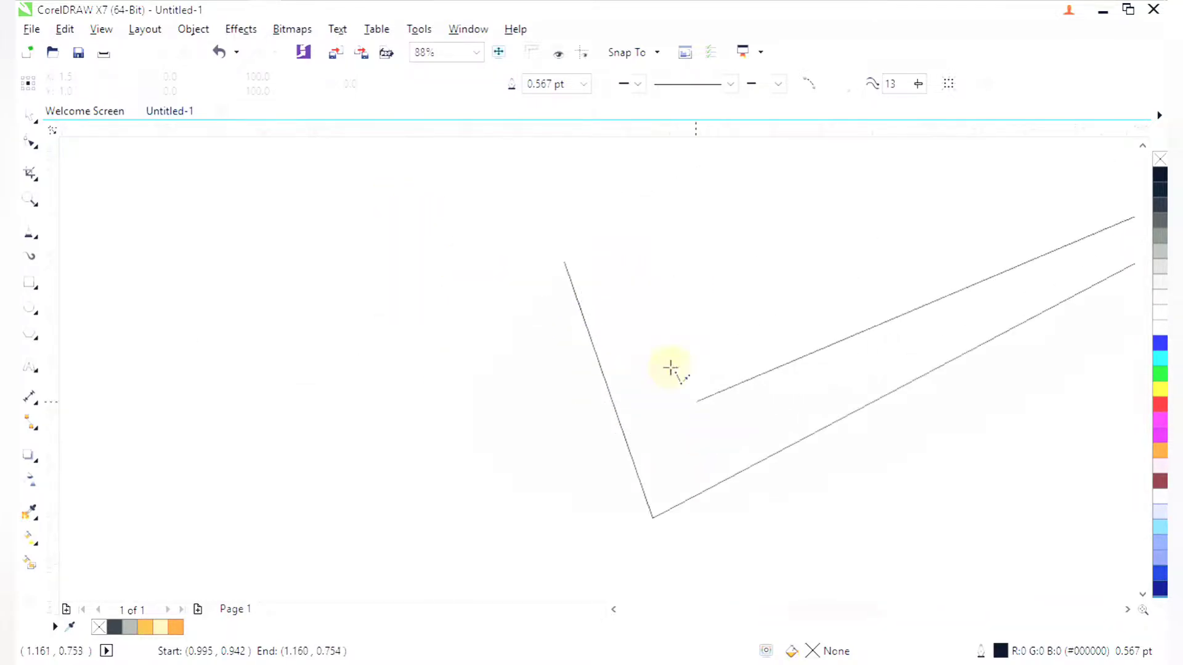
pyautogui.click(565, 263)
# Select all three nodes of the triangle and convert its straight edges to curves
pyautogui.scroll(-3, 592, 281)
pyautogui.press('F2')
pyautogui.moveTo(527, 244); pyautogui.dragTo(792, 399)
pyautogui.scroll(-4, 805, 393)
pyautogui.press('F2')
pyautogui.moveTo(714, 336); pyautogui.dragTo(865, 466)
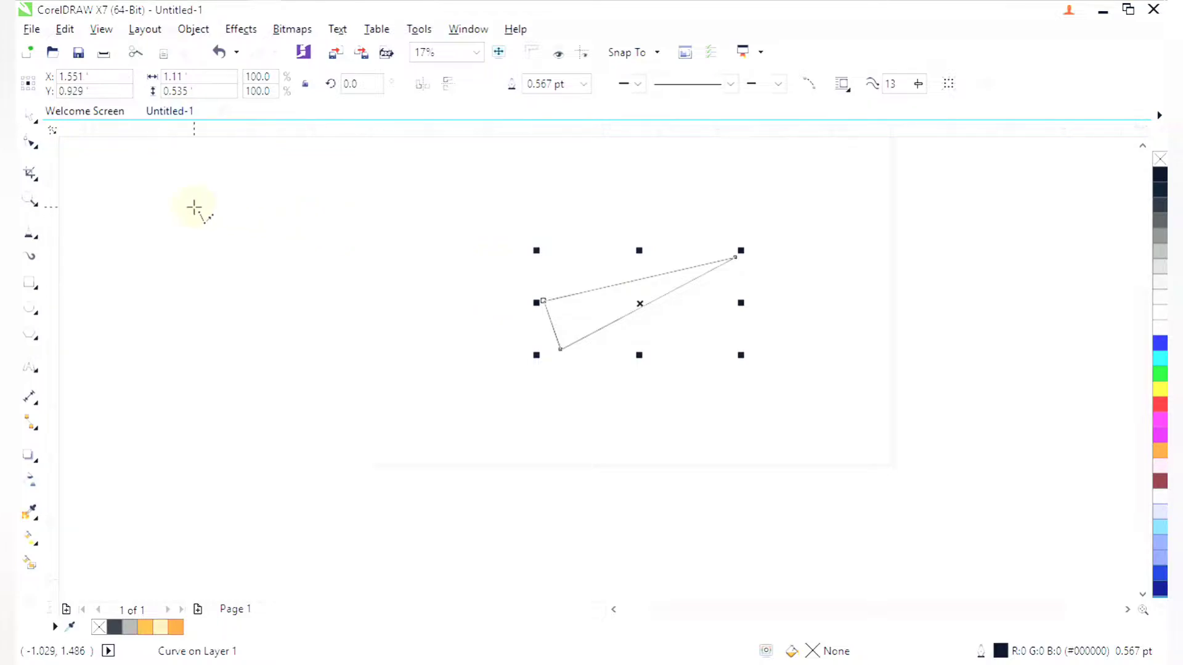
pyautogui.click(31, 143)
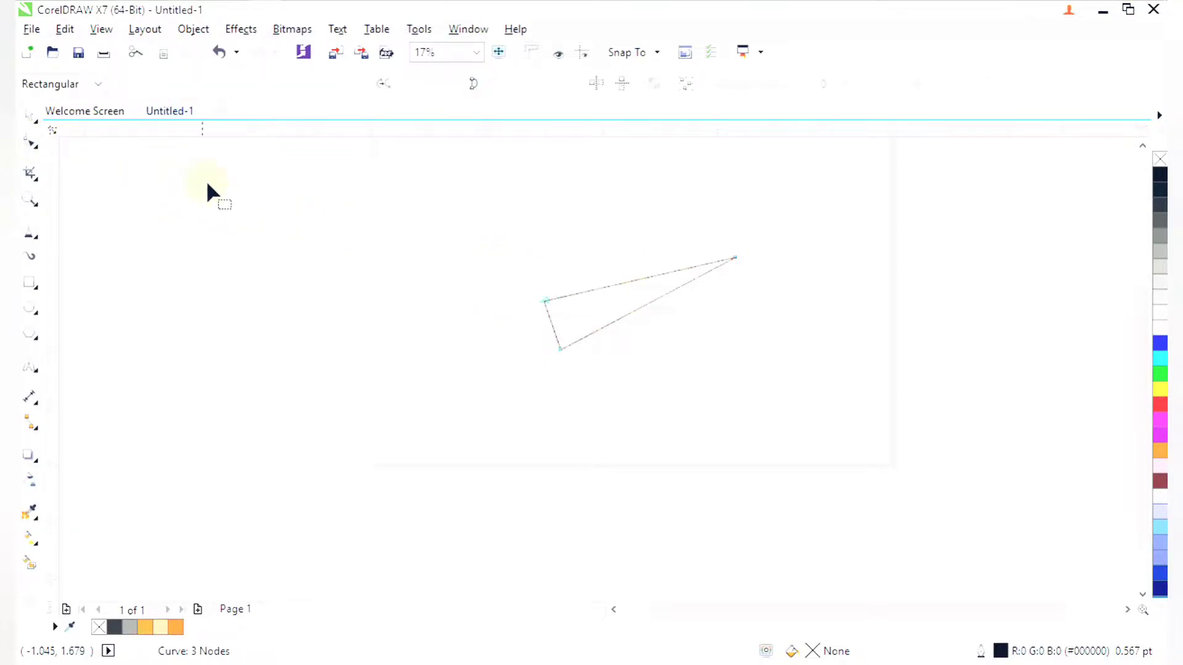
pyautogui.moveTo(207, 184); pyautogui.dragTo(765, 413)
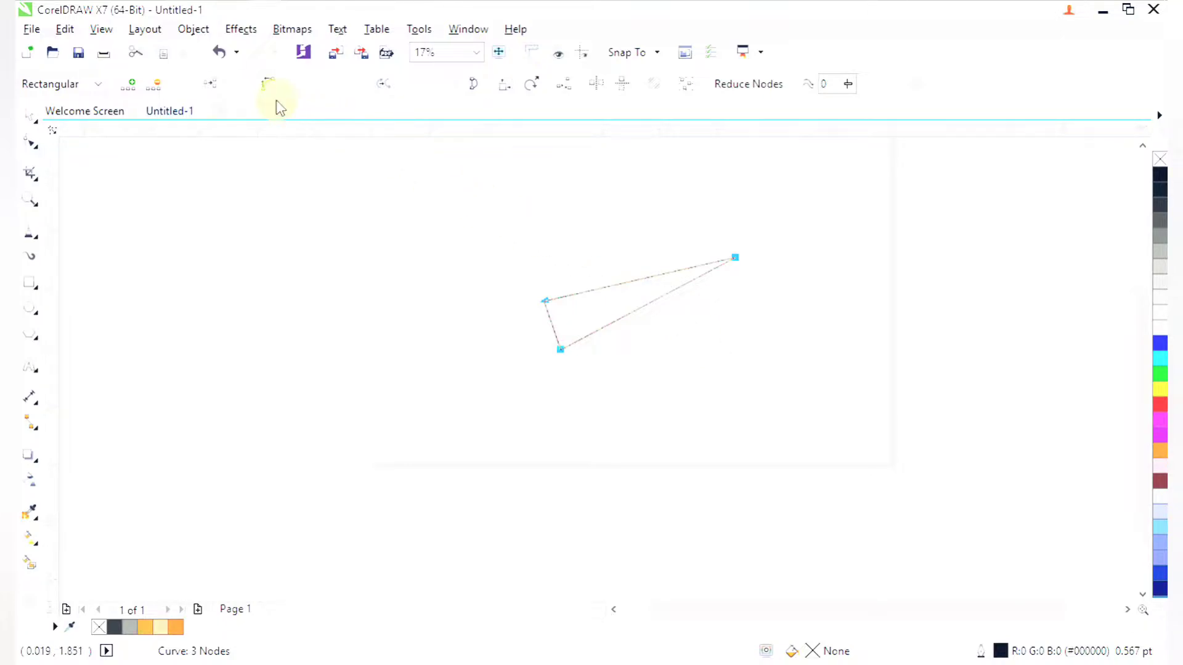
pyautogui.click(268, 86)
# Bend the triangle's short edge outward into a rounded end
pyautogui.press('z')
pyautogui.moveTo(446, 224); pyautogui.dragTo(610, 396)
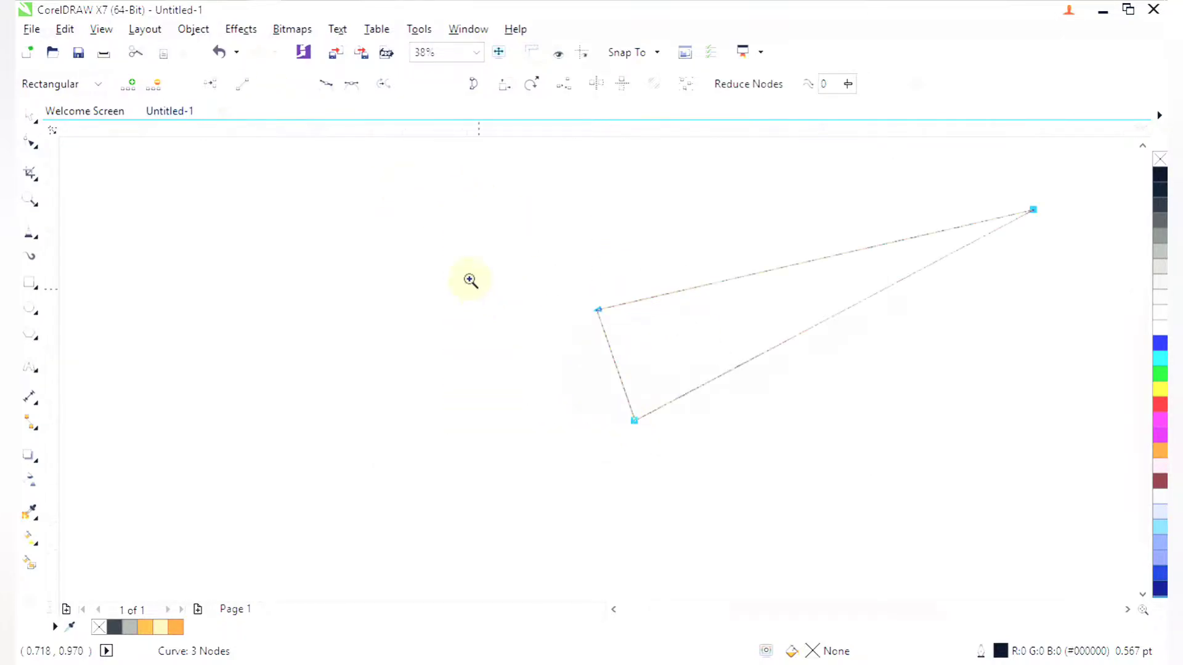
pyautogui.moveTo(471, 278); pyautogui.dragTo(682, 457)
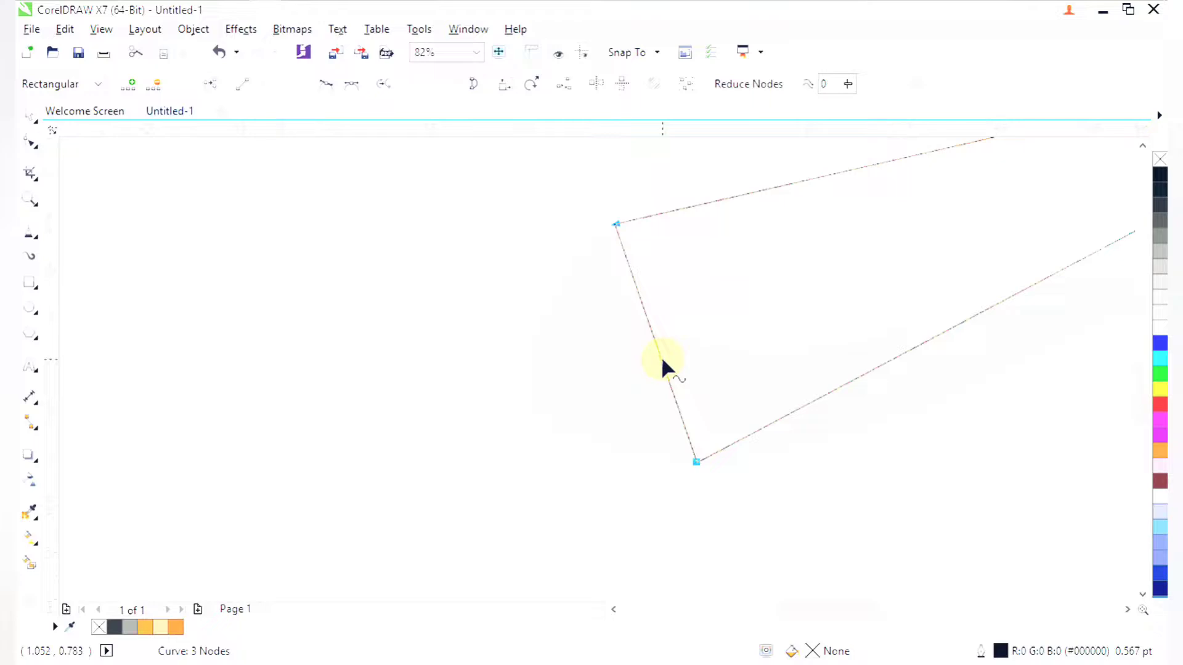
pyautogui.moveTo(662, 362); pyautogui.dragTo(535, 395)
# Refine the rounded end by pulling the upper node's curve handle about 0.019 ft outward
pyautogui.press('z')
pyautogui.moveTo(521, 216); pyautogui.dragTo(629, 259)
pyautogui.moveTo(801, 199); pyautogui.dragTo(898, 209)
pyautogui.scroll(-3, 877, 233)
pyautogui.press('F2')
pyautogui.moveTo(722, 248); pyautogui.dragTo(893, 488)
pyautogui.scroll(-6, 865, 469)
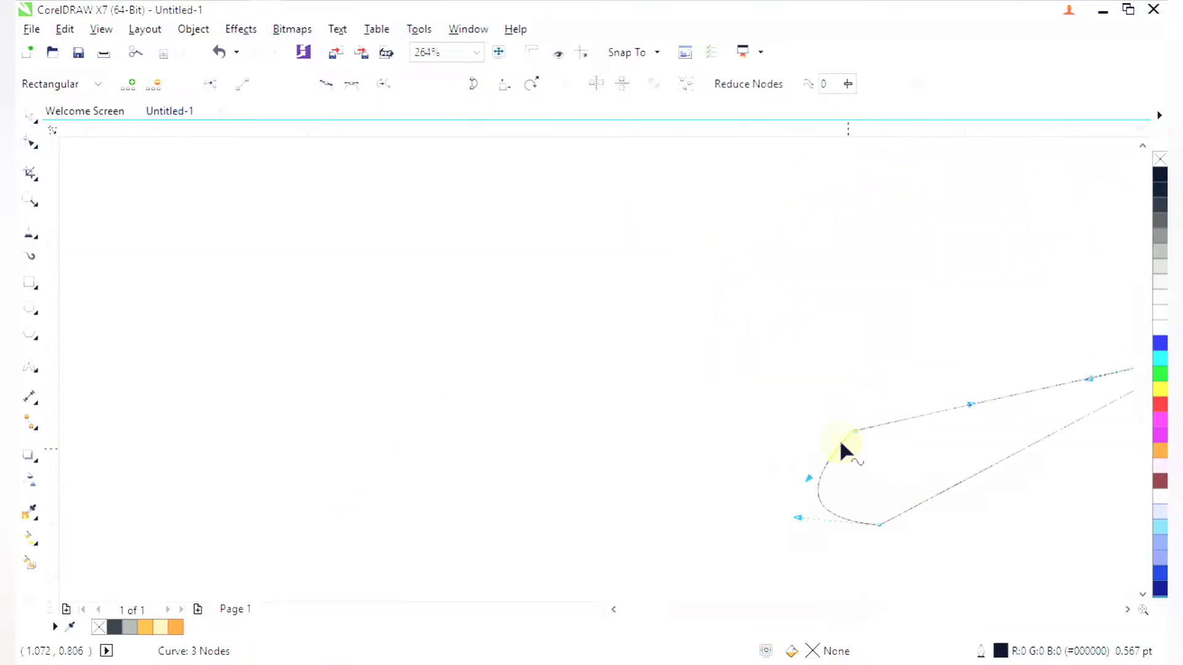
pyautogui.press('F2')
pyautogui.moveTo(748, 389); pyautogui.dragTo(911, 586)
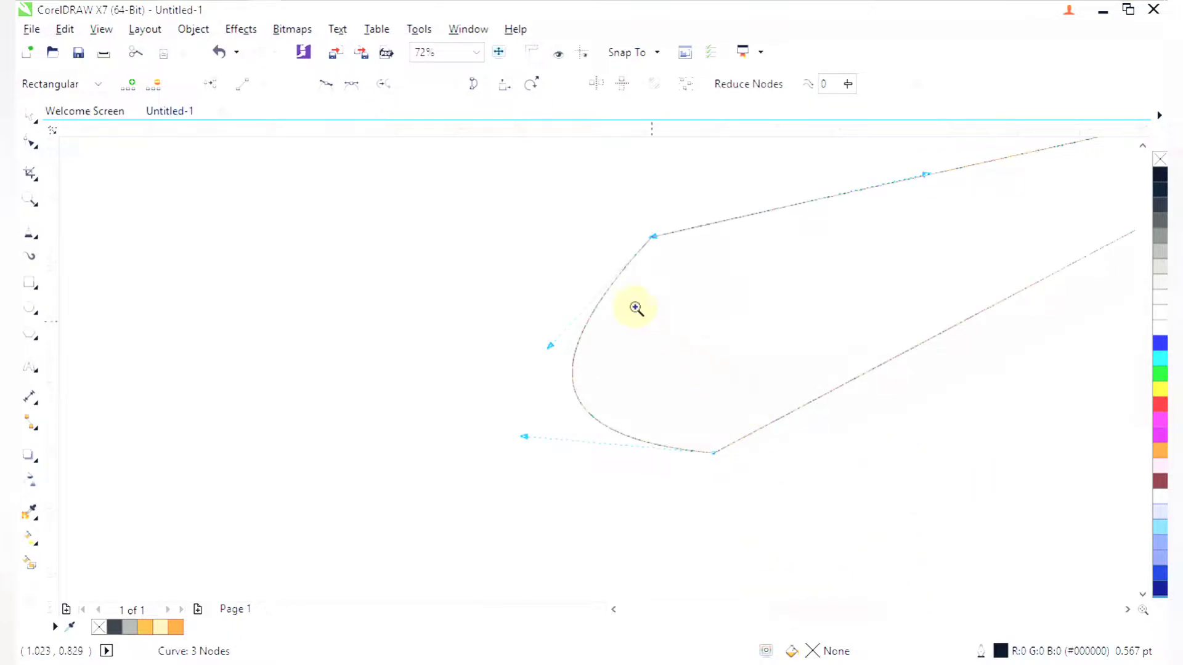
pyautogui.moveTo(529, 288); pyautogui.dragTo(742, 494)
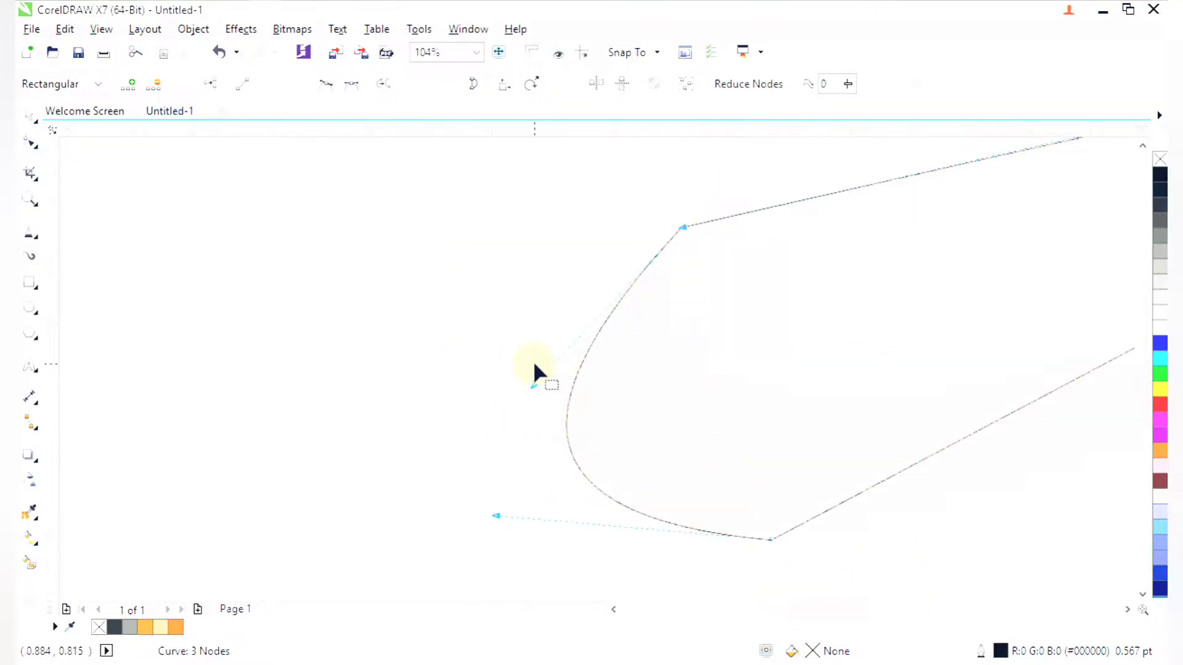
pyautogui.moveTo(535, 383); pyautogui.dragTo(514, 375)
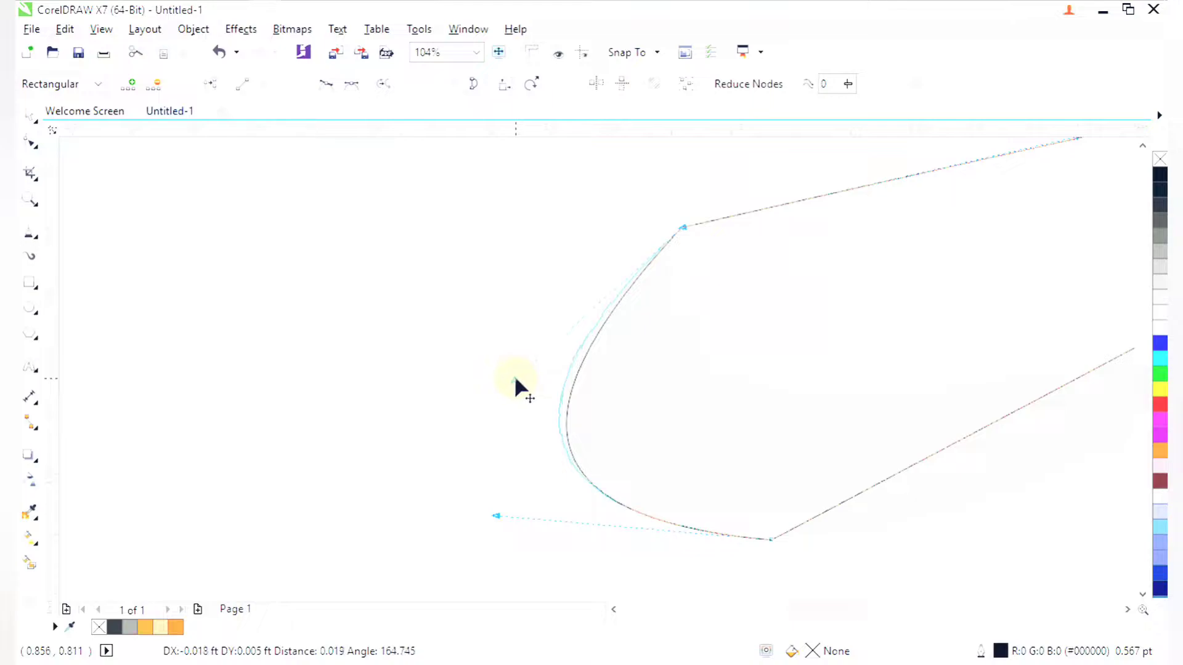
# Bend the shape's long lower edge downward into a smooth arc
pyautogui.scroll(-4, 534, 375)
pyautogui.press('F2')
pyautogui.moveTo(513, 288); pyautogui.dragTo(921, 473)
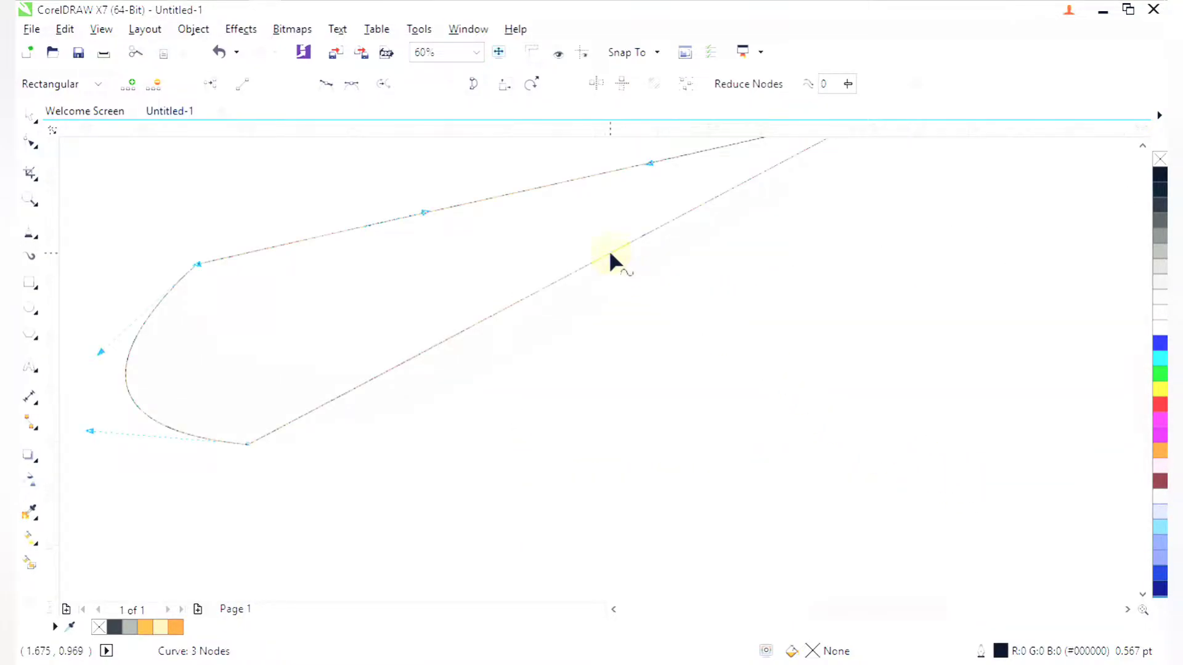
pyautogui.moveTo(610, 254); pyautogui.dragTo(542, 339)
# Bend the long upper edge down toward the rounded end to form a swoosh
pyautogui.scroll(-4, 542, 327)
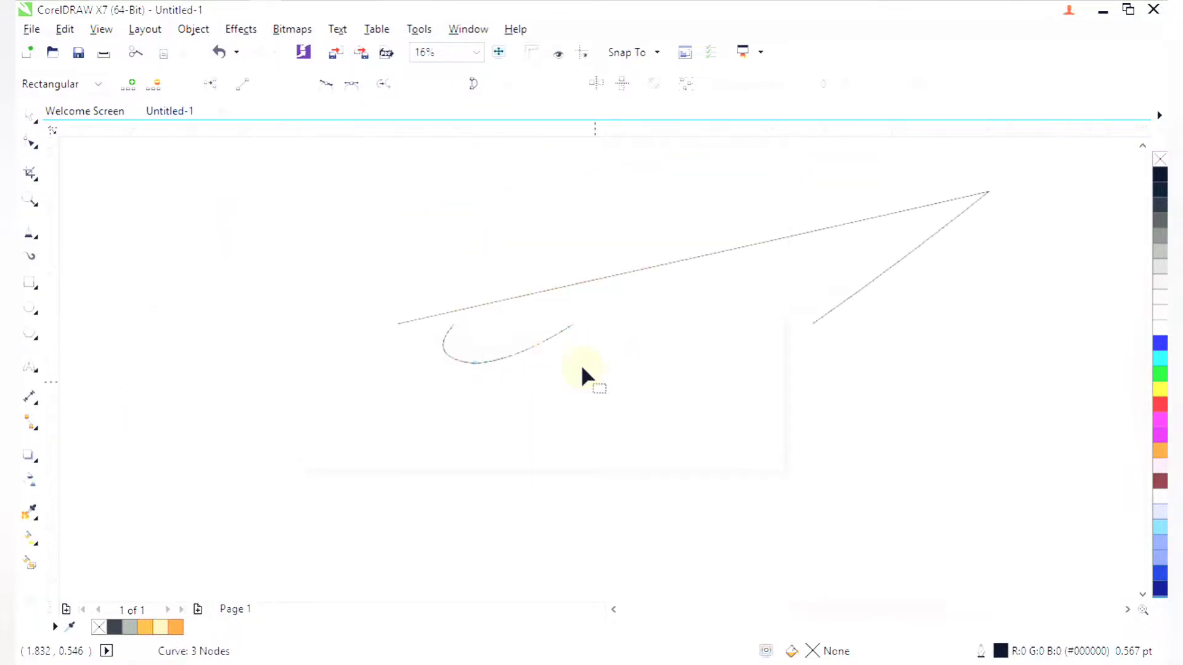
pyautogui.scroll(4, 578, 265)
pyautogui.moveTo(571, 282); pyautogui.dragTo(380, 428)
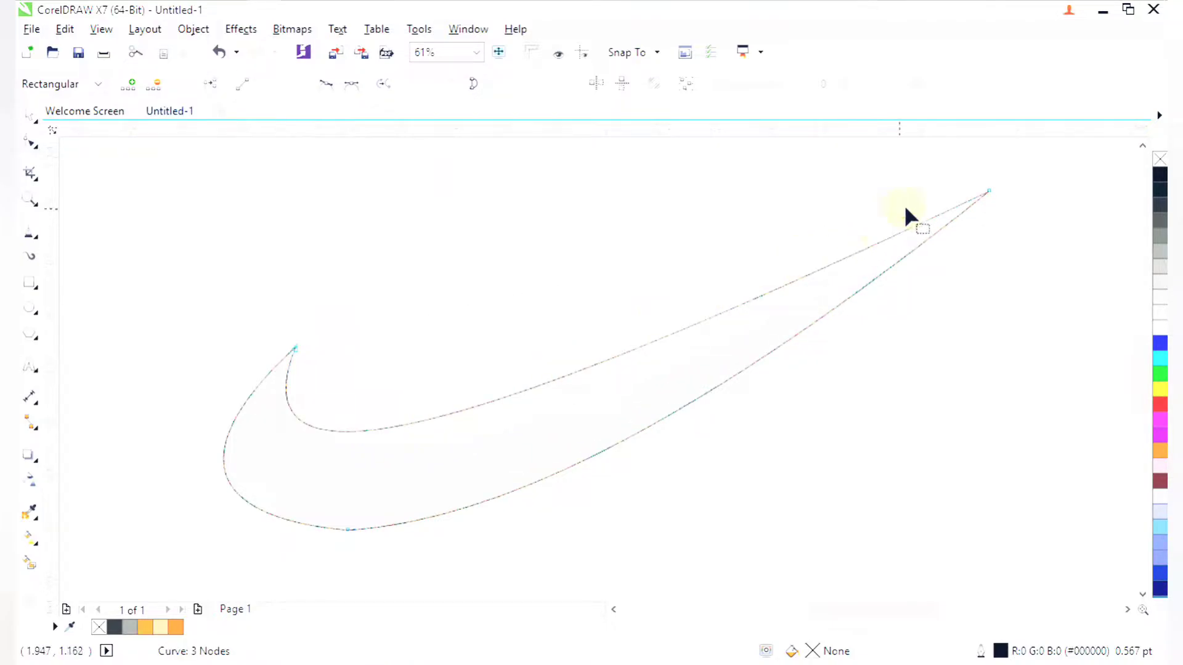
# Adjust both handles of the swoosh's upper curve so the tail becomes slimmer, keeping the bottom node
pyautogui.click(988, 191)
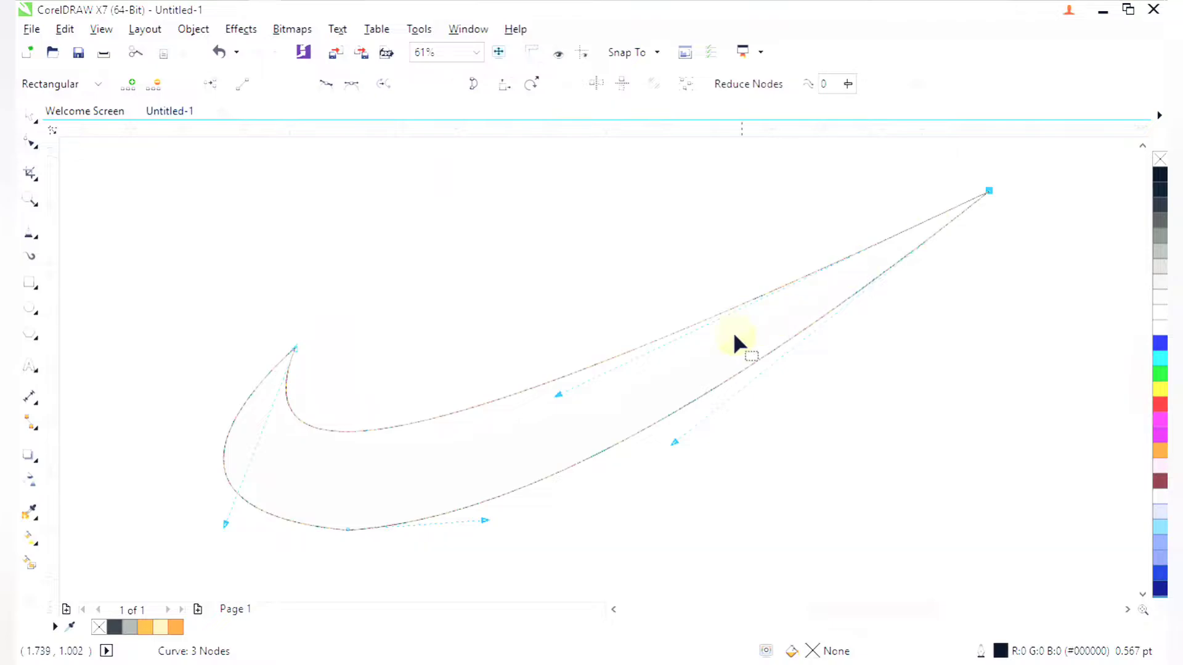
pyautogui.moveTo(558, 393); pyautogui.dragTo(617, 453)
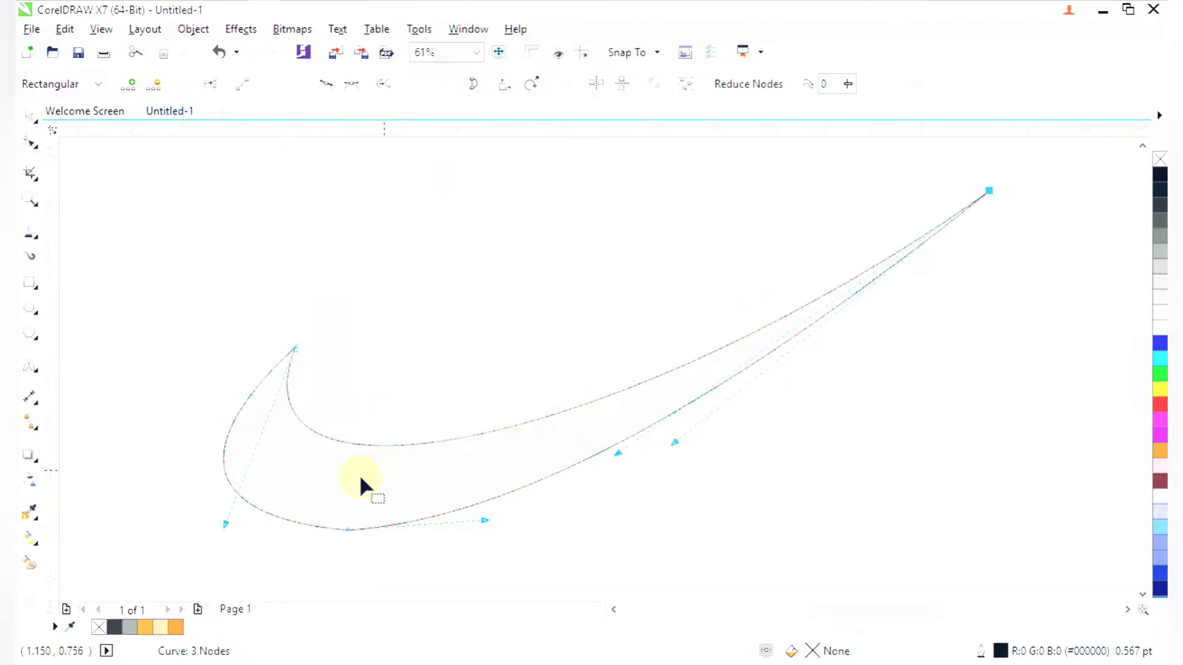
pyautogui.moveTo(225, 524); pyautogui.dragTo(227, 521)
pyautogui.doubleClick(349, 525)
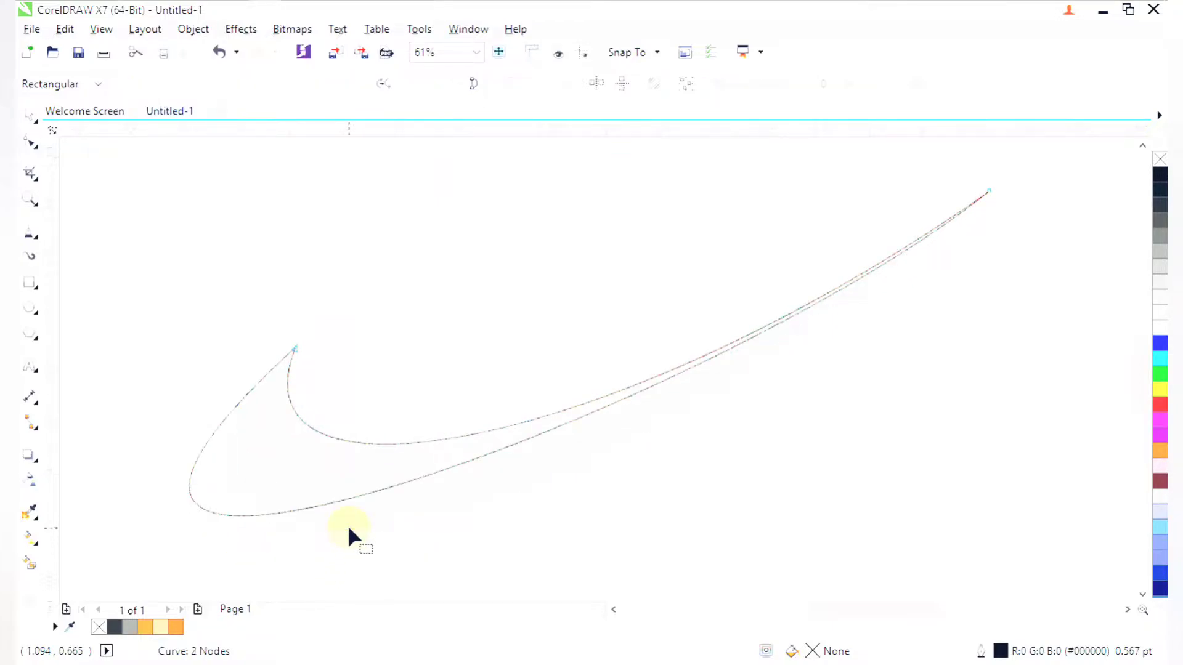
pyautogui.hotkey('ctrl', 'z')
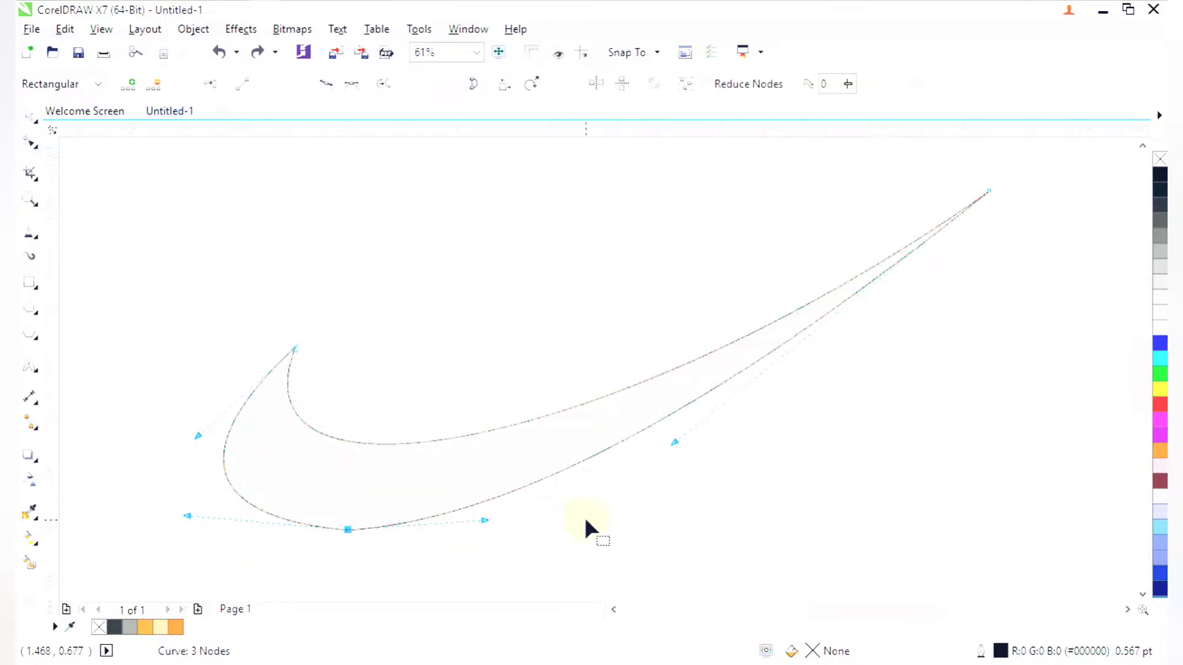
# Finish editing the swoosh's nodes and deselect the shape
pyautogui.scroll(-3, 587, 518)
pyautogui.press('z')
pyautogui.moveTo(470, 341); pyautogui.dragTo(683, 519)
pyautogui.press('space')
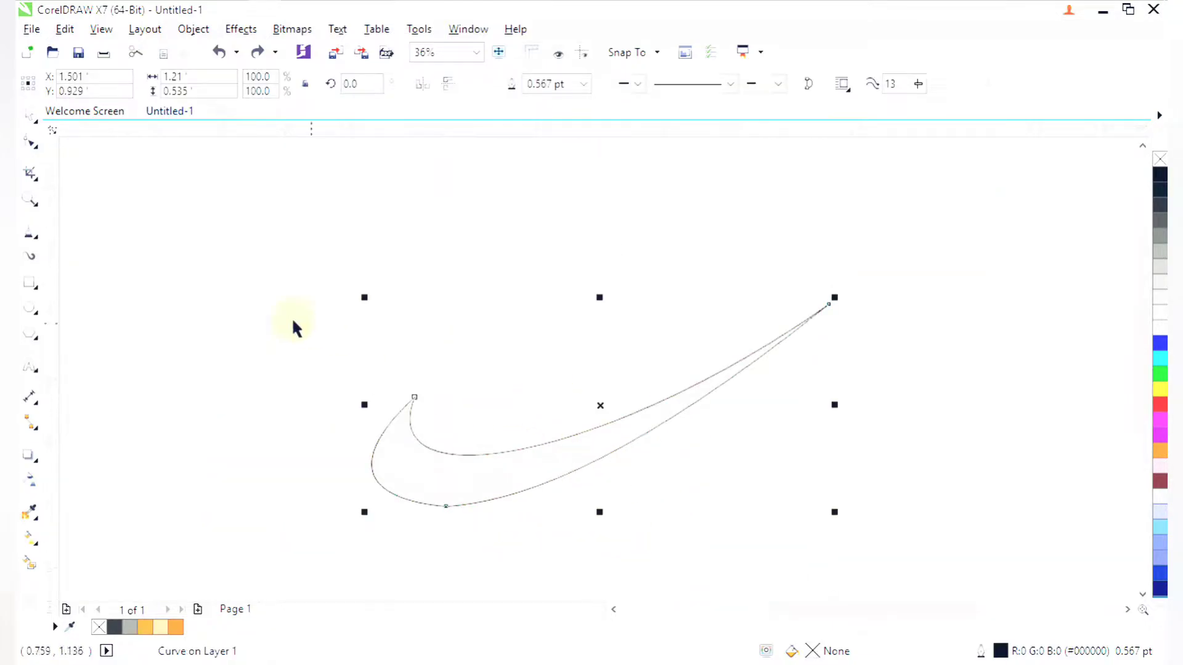
pyautogui.click(263, 297)
pyautogui.press('F2')
pyautogui.moveTo(378, 295); pyautogui.dragTo(672, 471)
pyautogui.scroll(-2, 639, 413)
pyautogui.press('F2')
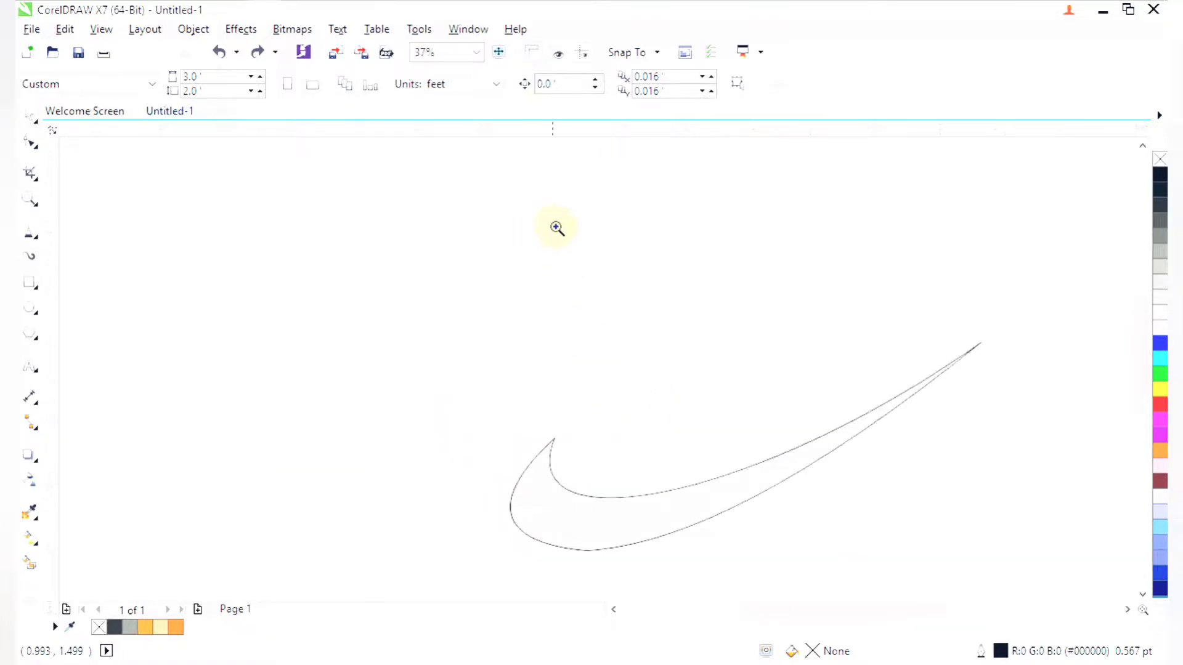
pyautogui.moveTo(552, 225); pyautogui.dragTo(998, 583)
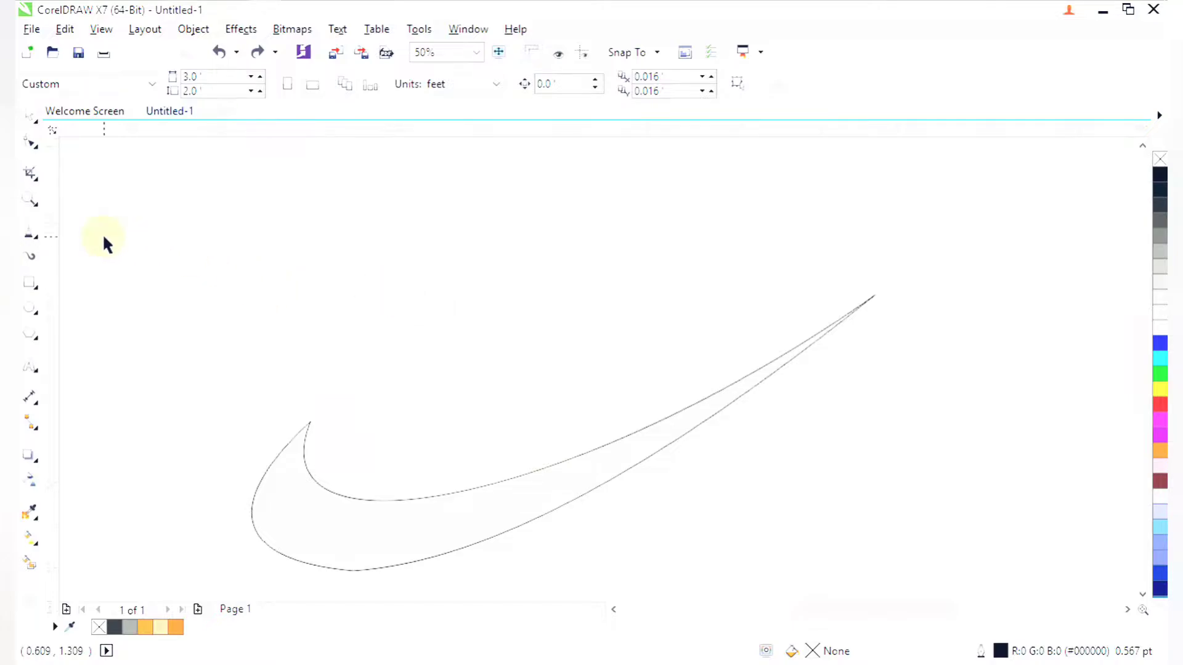
# Draw a closed four-sided polyline above the swoosh's pointed tip, about 0.515 ft wide and 0.202 ft high, tapering to a point at its left end
pyautogui.click(32, 240)
pyautogui.scroll(-2, 201, 202)
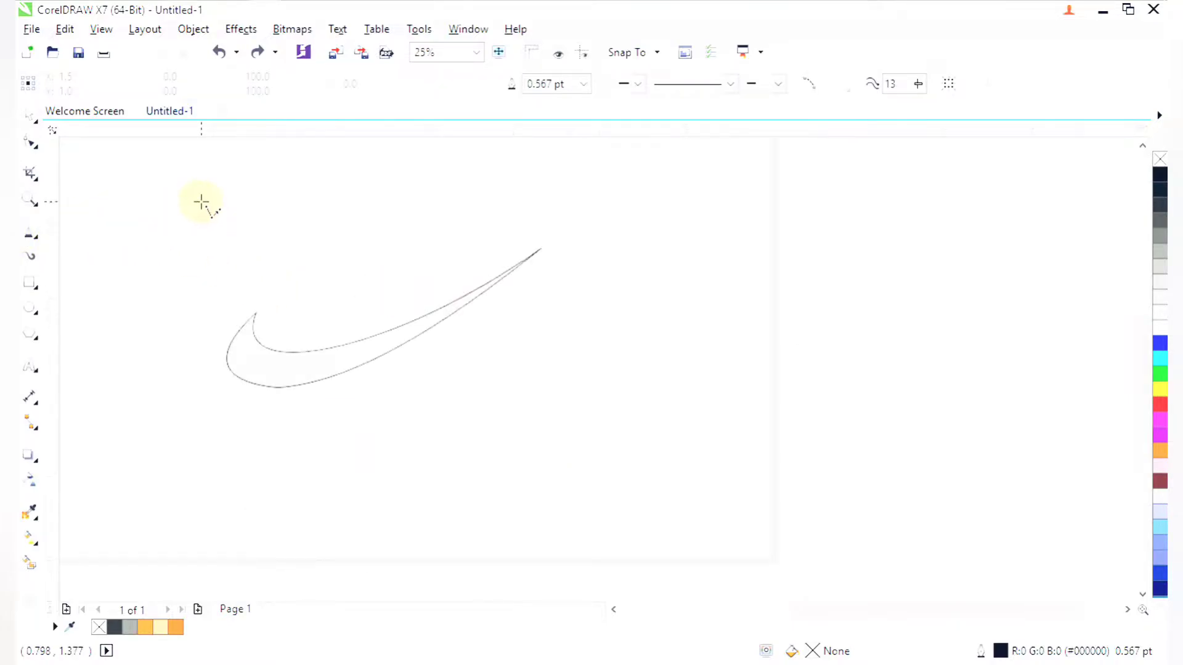
pyautogui.scroll(3, 413, 324)
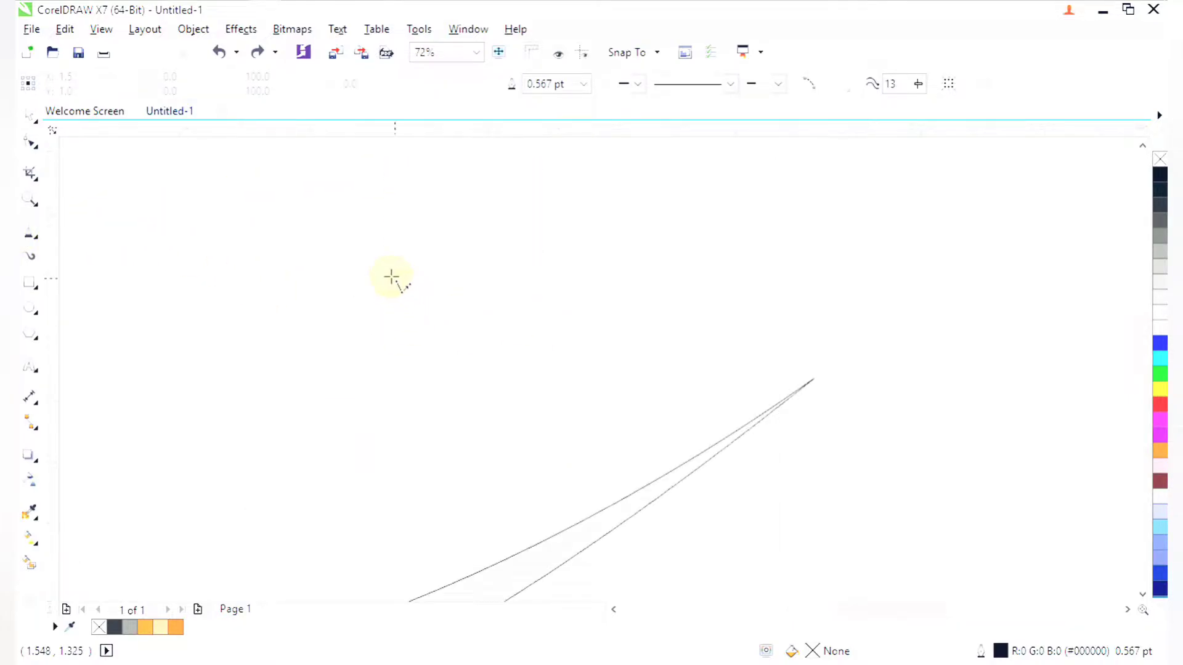
pyautogui.moveTo(359, 246); pyautogui.dragTo(441, 302)
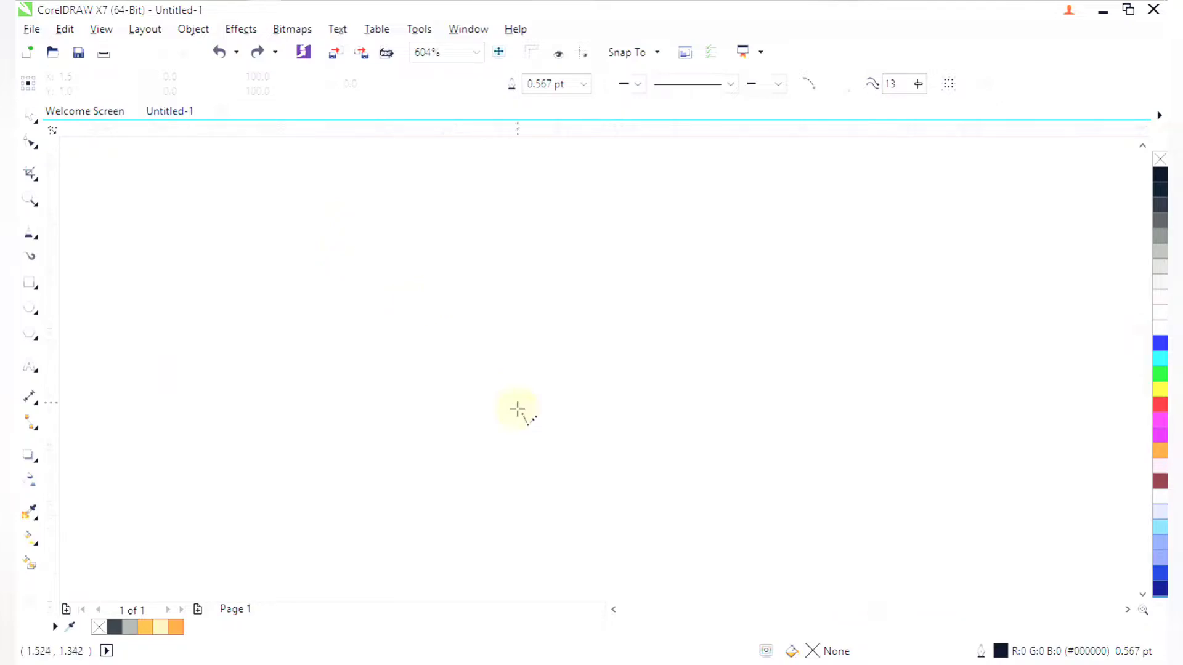
pyautogui.click(453, 412)
pyautogui.scroll(-4, 490, 385)
pyautogui.press('F2')
pyautogui.moveTo(470, 313); pyautogui.dragTo(747, 483)
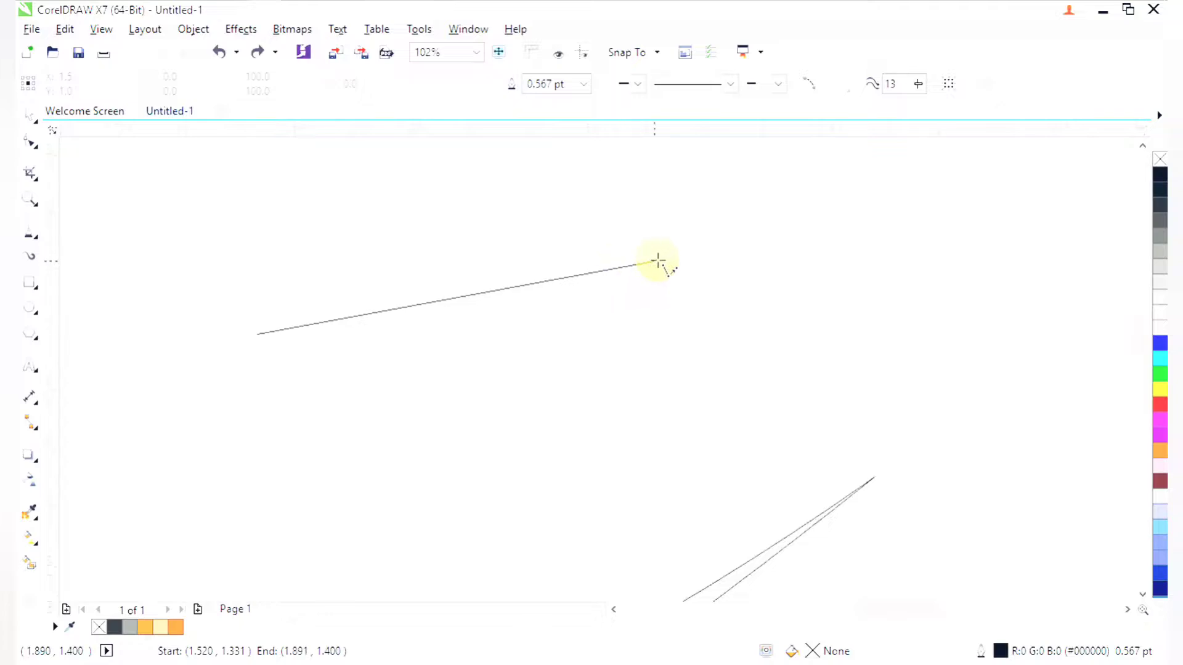
pyautogui.click(800, 286)
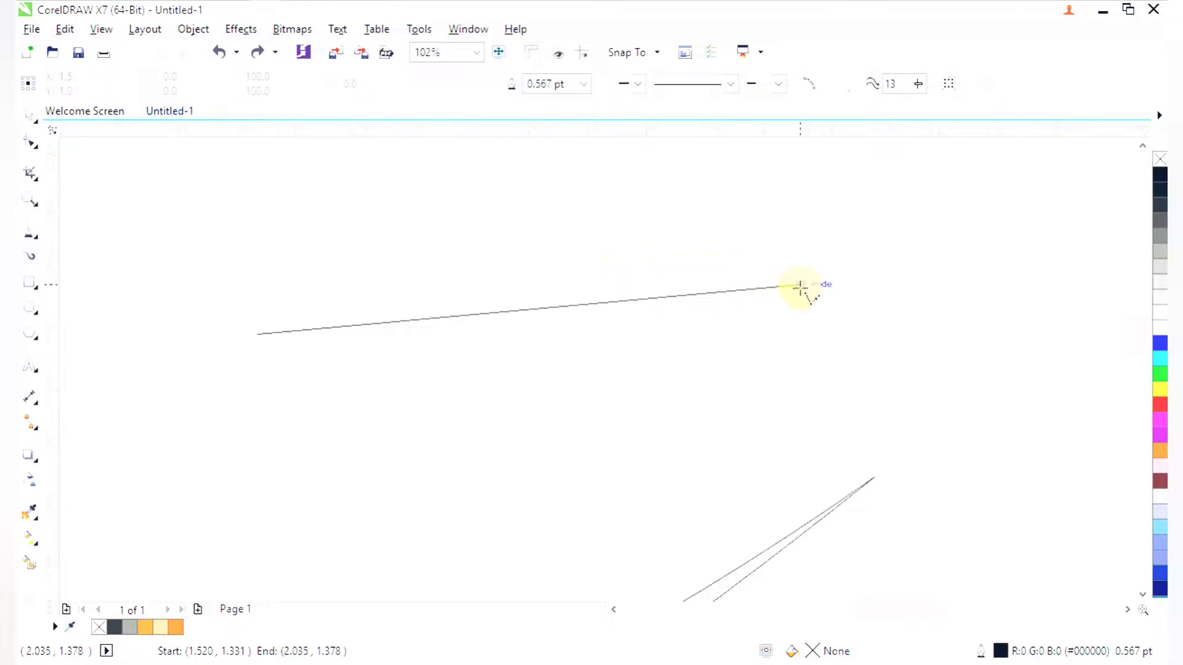
pyautogui.click(773, 497)
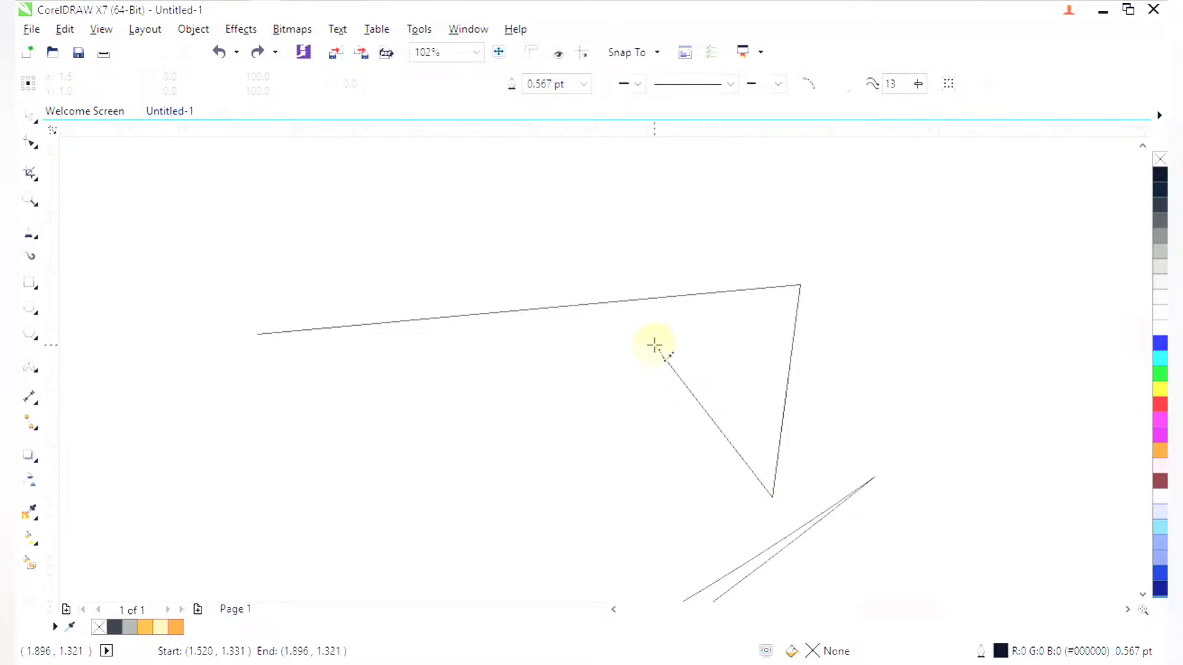
pyautogui.click(654, 342)
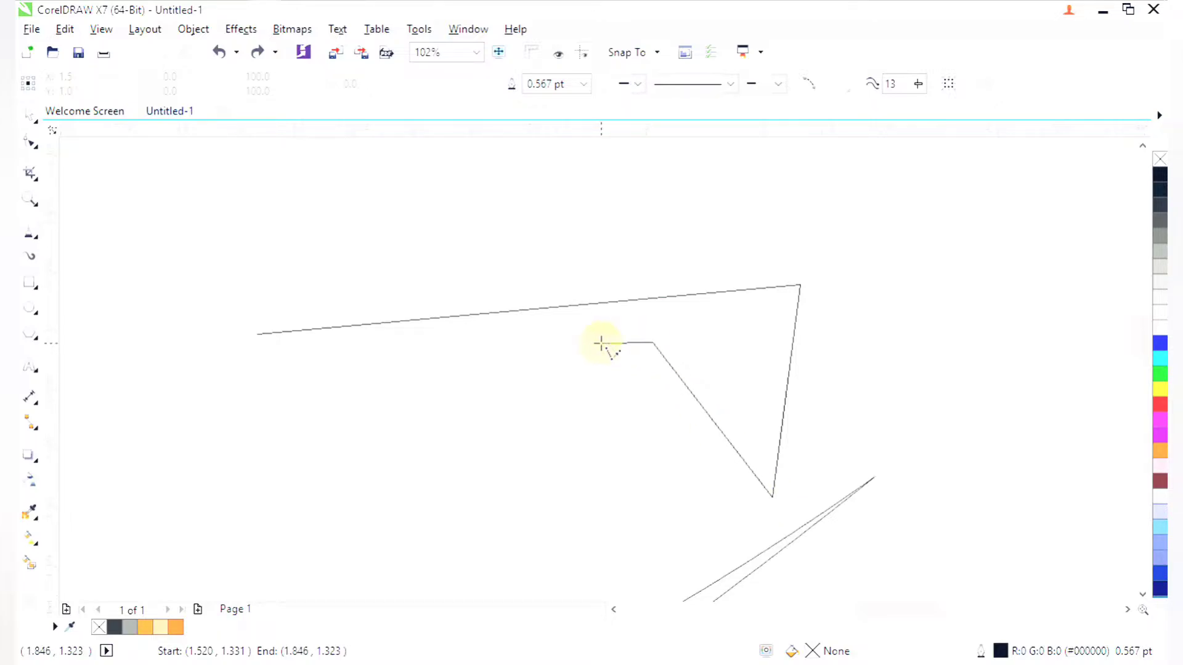
pyautogui.click(258, 334)
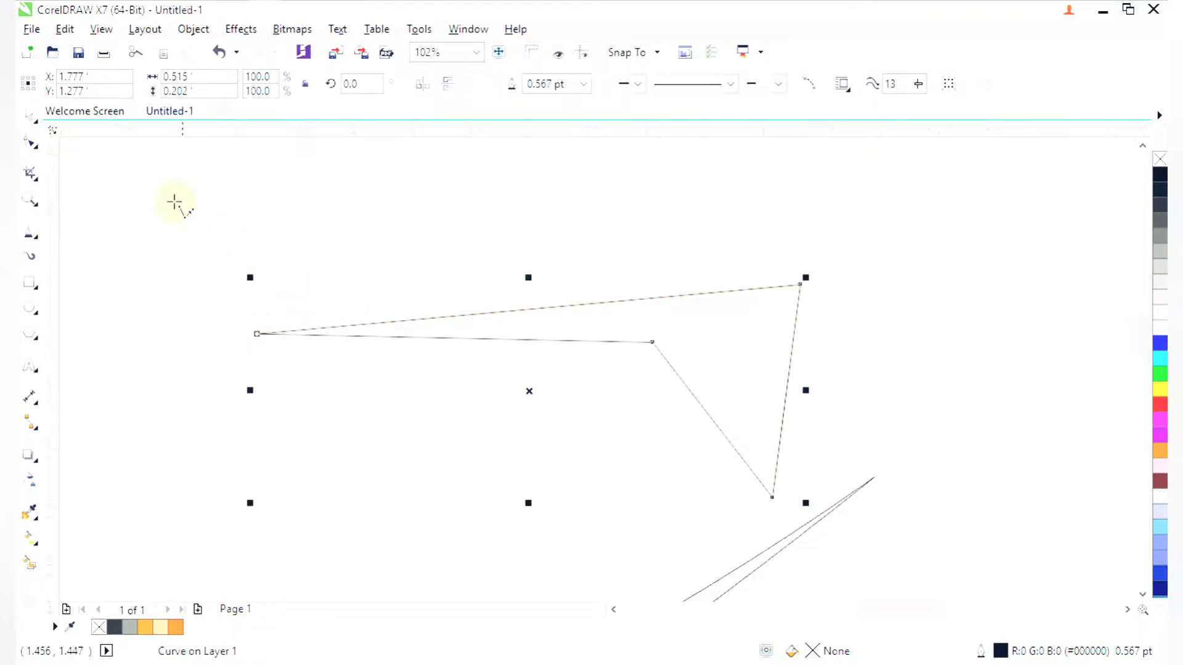
# Select all four nodes of the new polyline with the Shape tool and convert its straight segments to curves
pyautogui.click(31, 142)
pyautogui.moveTo(67, 163); pyautogui.dragTo(172, 250)
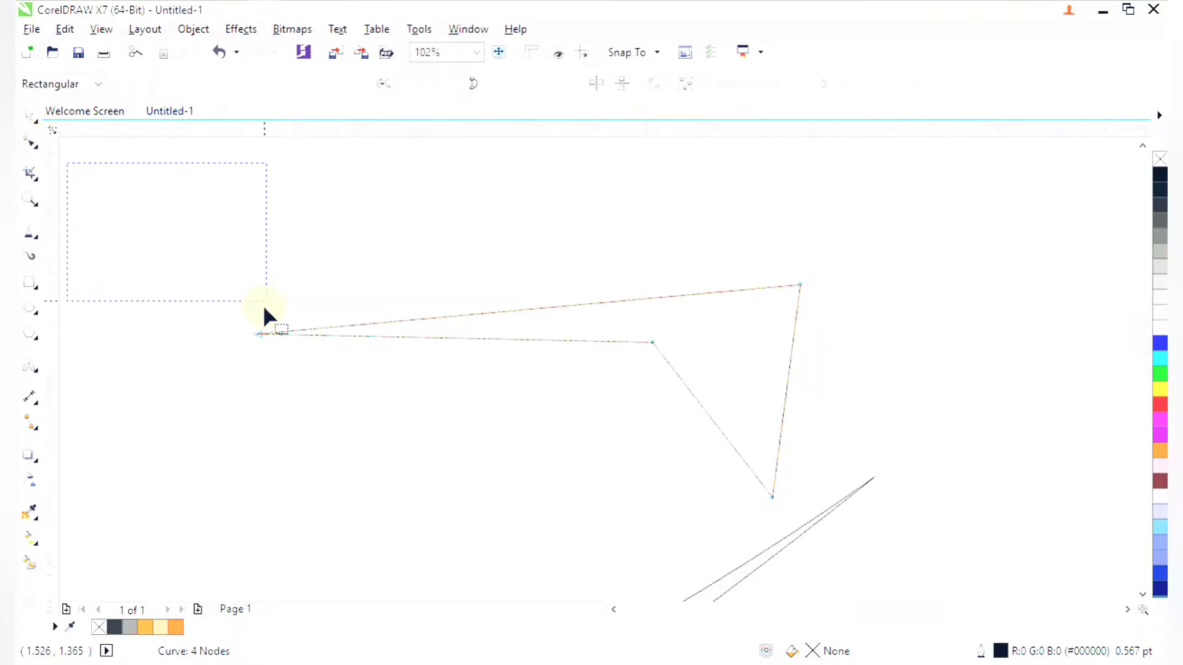
pyautogui.moveTo(264, 306); pyautogui.dragTo(461, 363)
pyautogui.moveTo(660, 405); pyautogui.dragTo(832, 562)
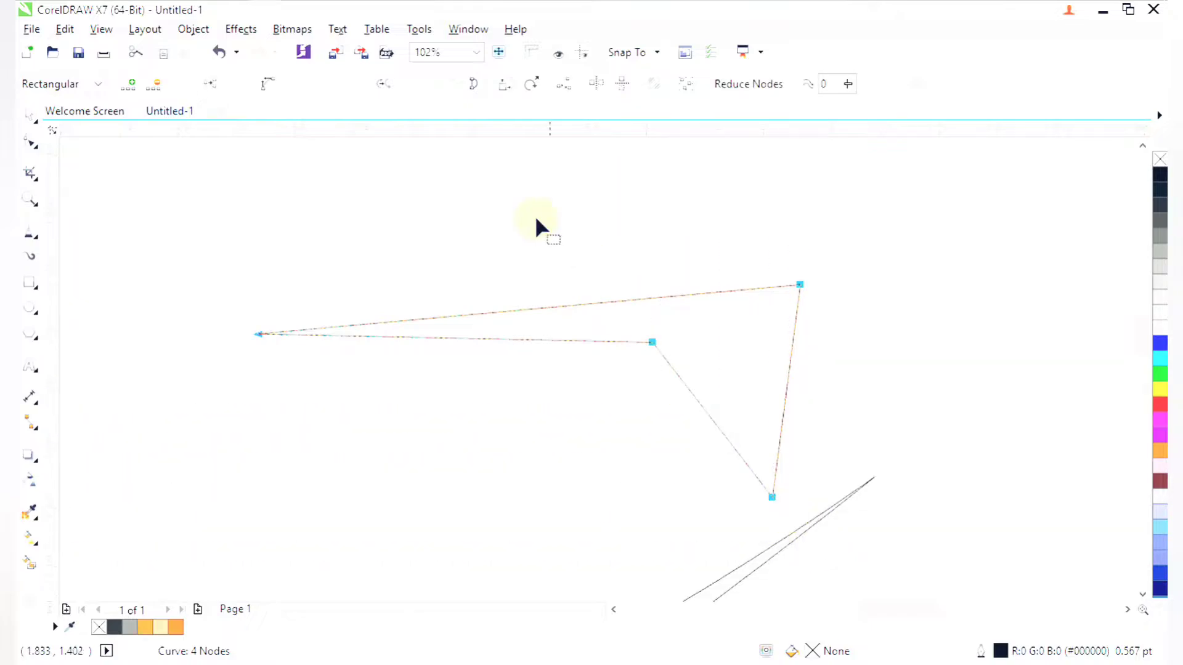
pyautogui.click(274, 86)
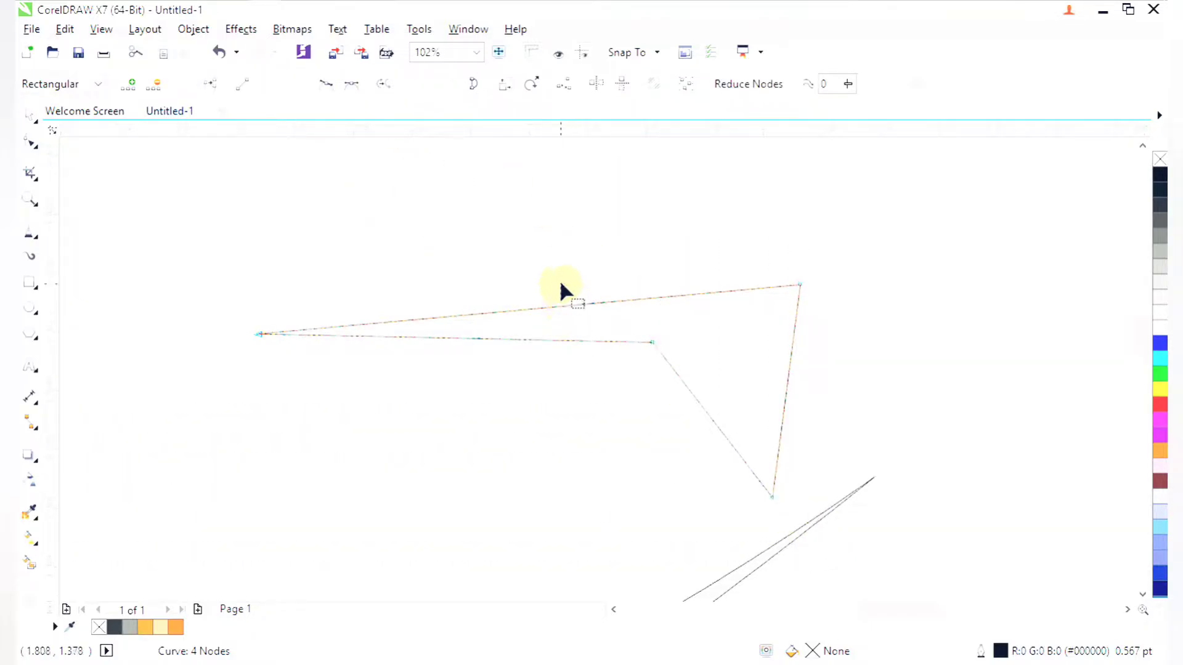
# Bend the shape's upper and right edges outward and arch its two inner edges to form a tapered crescent
pyautogui.moveTo(556, 306); pyautogui.dragTo(565, 272)
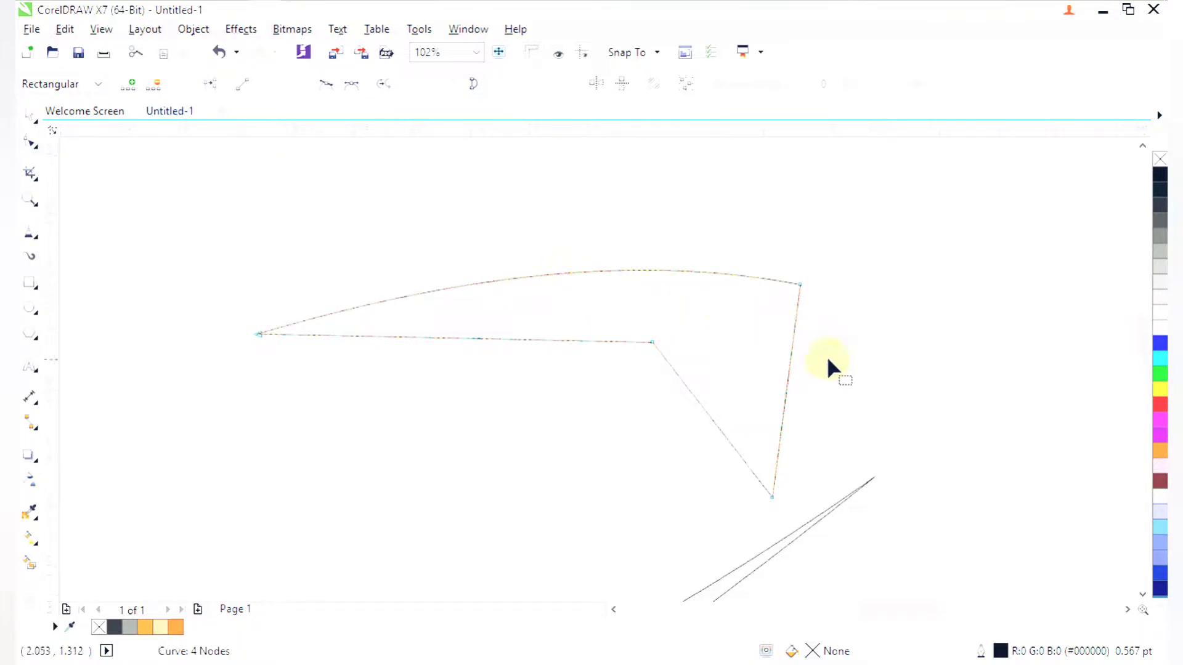
pyautogui.moveTo(791, 348); pyautogui.dragTo(863, 359)
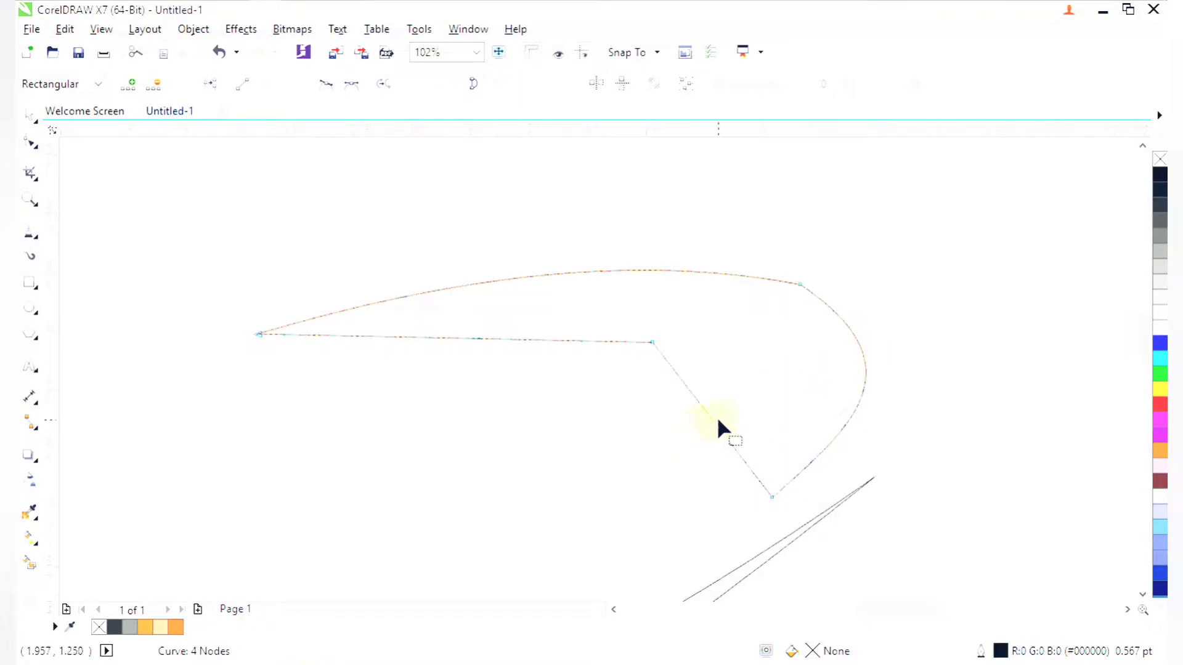
pyautogui.moveTo(723, 424); pyautogui.dragTo(747, 396)
pyautogui.moveTo(502, 337); pyautogui.dragTo(499, 322)
pyautogui.press('space')
# Deselect the crescent and examine how its shape and position fit with the long lower swoosh
pyautogui.scroll(-2, 519, 327)
pyautogui.press('F2')
pyautogui.moveTo(431, 308); pyautogui.dragTo(516, 440)
pyautogui.scroll(-3, 516, 439)
pyautogui.press('F2')
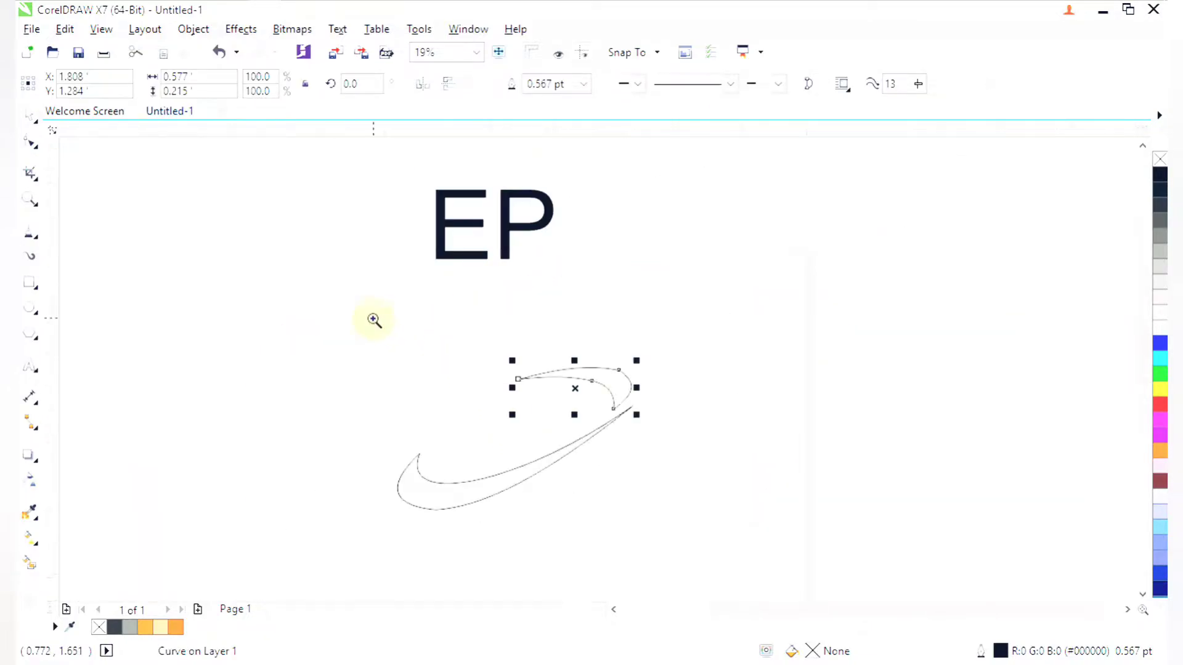
pyautogui.moveTo(375, 319); pyautogui.dragTo(678, 550)
pyautogui.click(531, 390)
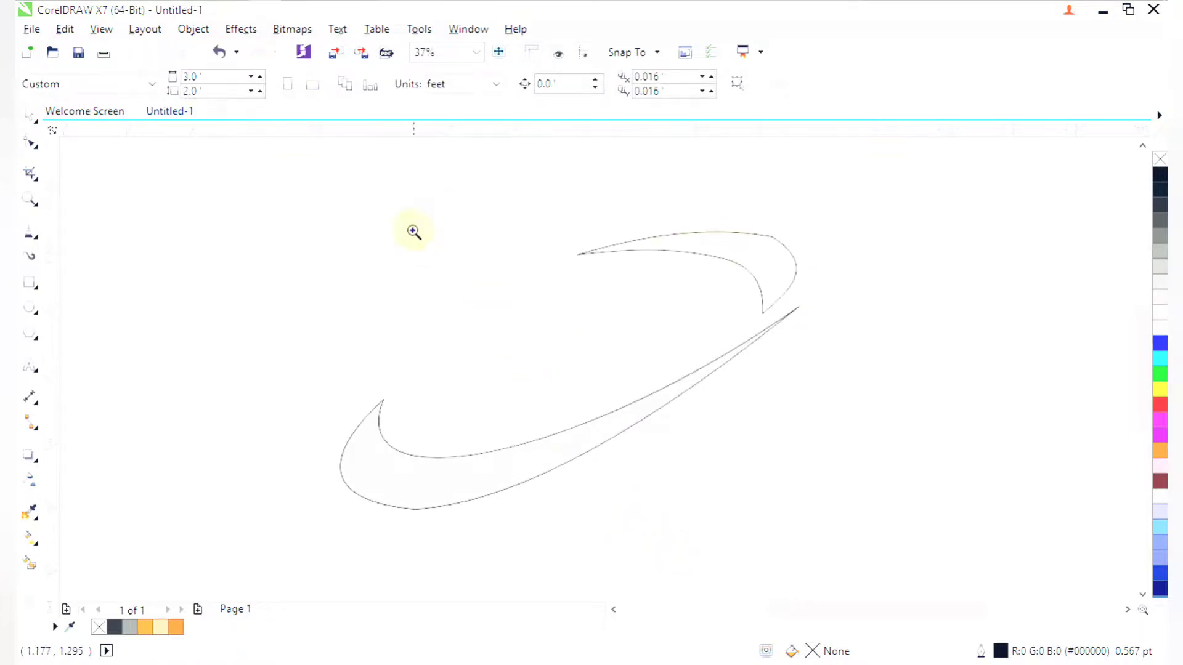
pyautogui.moveTo(333, 166); pyautogui.dragTo(708, 477)
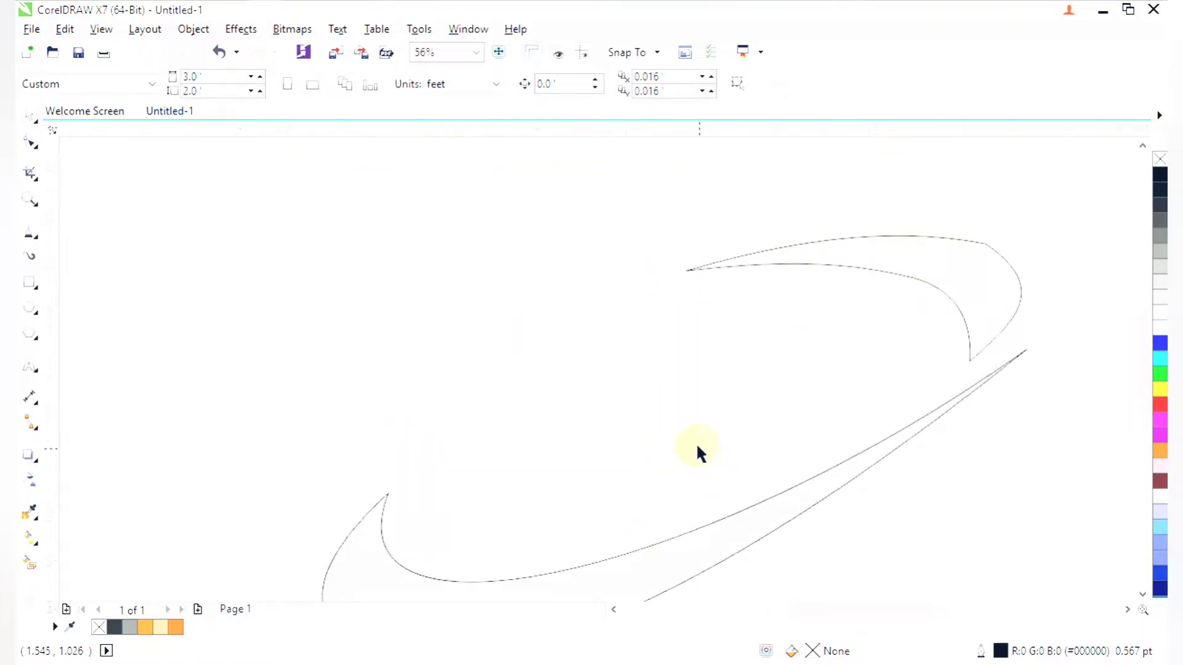
pyautogui.scroll(-4, 698, 447)
pyautogui.press('F2')
pyautogui.moveTo(575, 360); pyautogui.dragTo(789, 509)
pyautogui.press('F2')
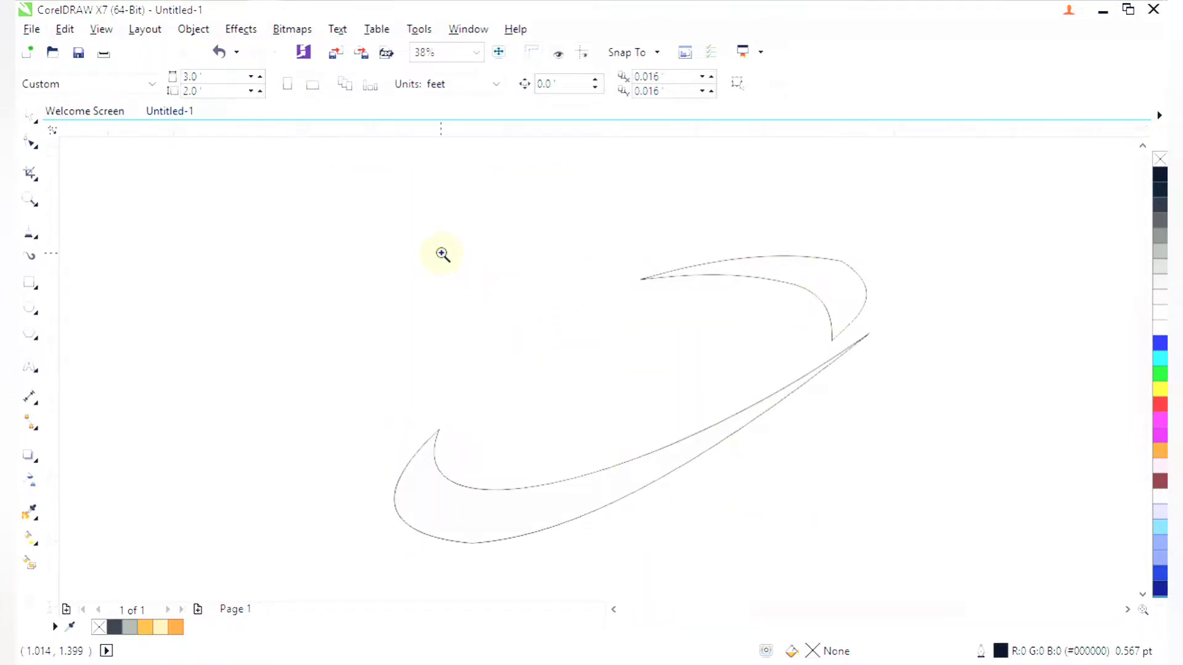
pyautogui.moveTo(442, 254); pyautogui.dragTo(818, 568)
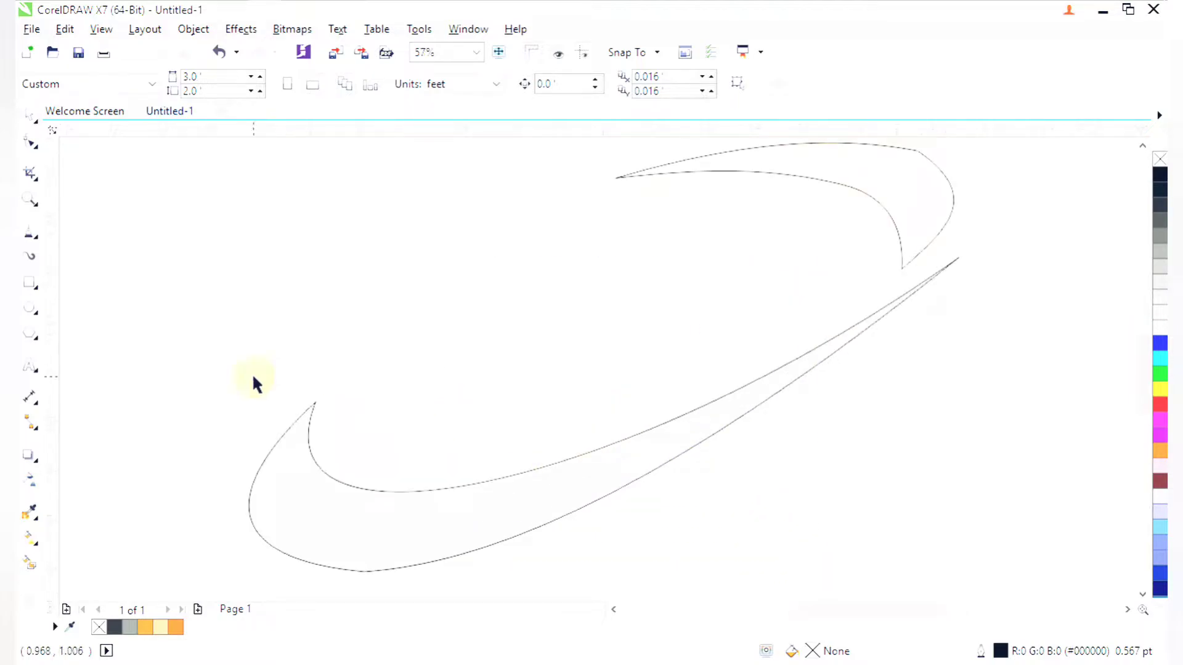
# Start a slanted letter E outline beside the crescent's tip, tracing the top arm's end, the upper gap and the middle arm
pyautogui.click(38, 236)
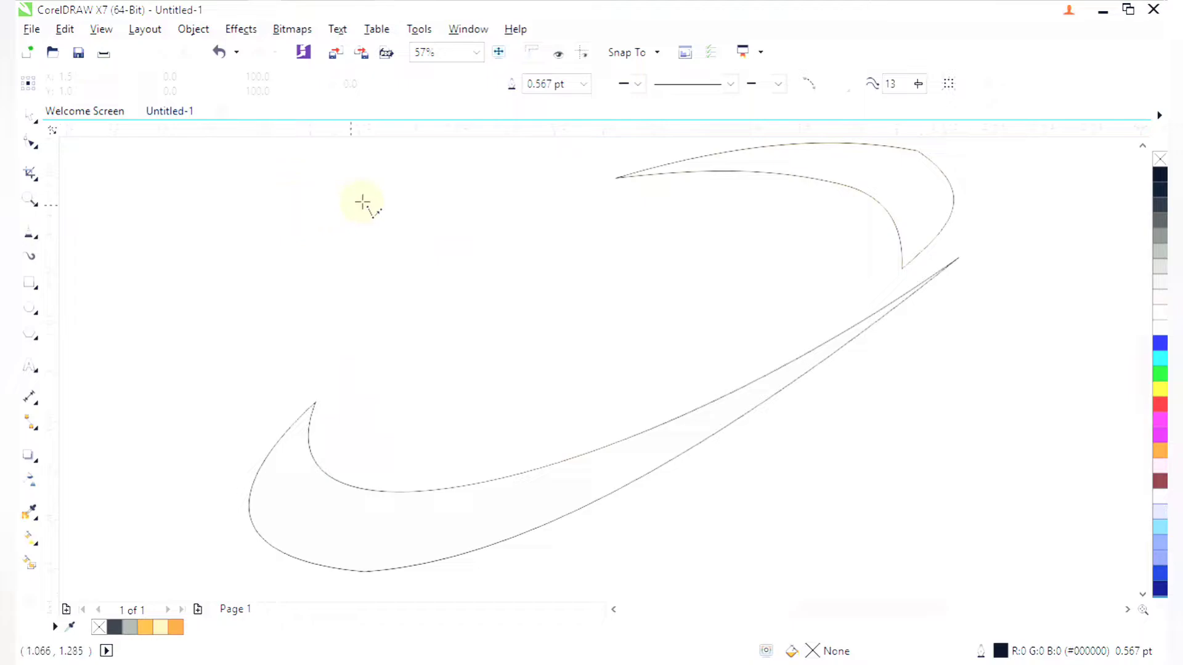
pyautogui.moveTo(590, 186)
pyautogui.mouseDown()
pyautogui.moveTo(545, 287)
pyautogui.moveTo(552, 267)
pyautogui.moveTo(464, 275)
pyautogui.mouseUp()
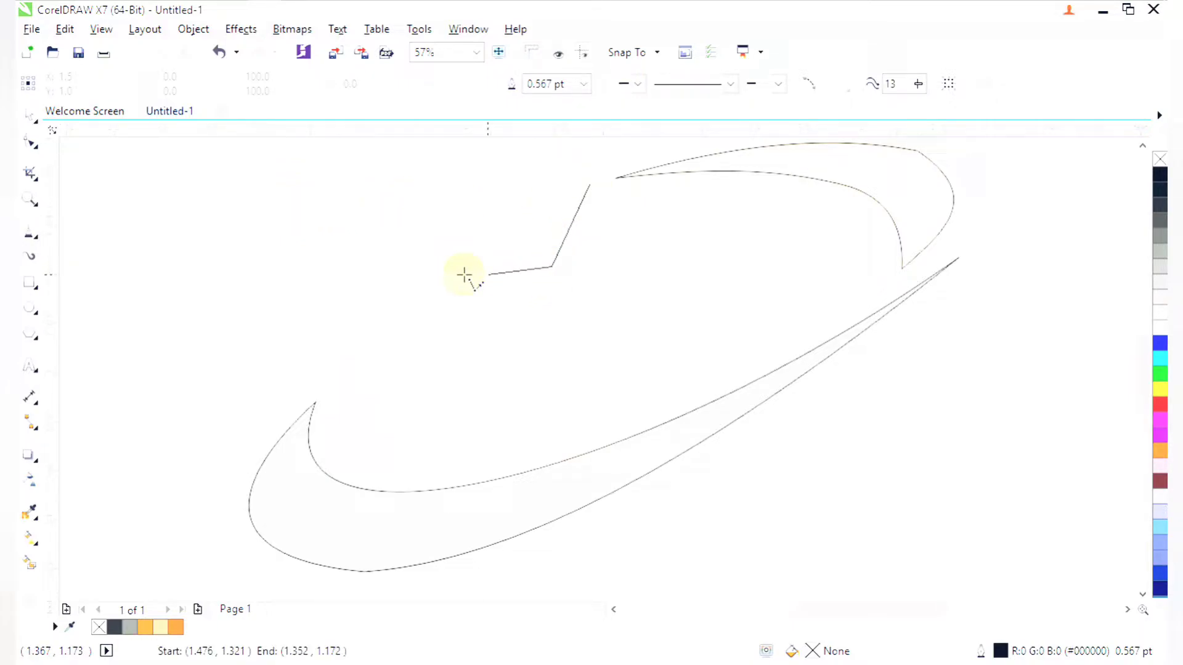
pyautogui.click(432, 268)
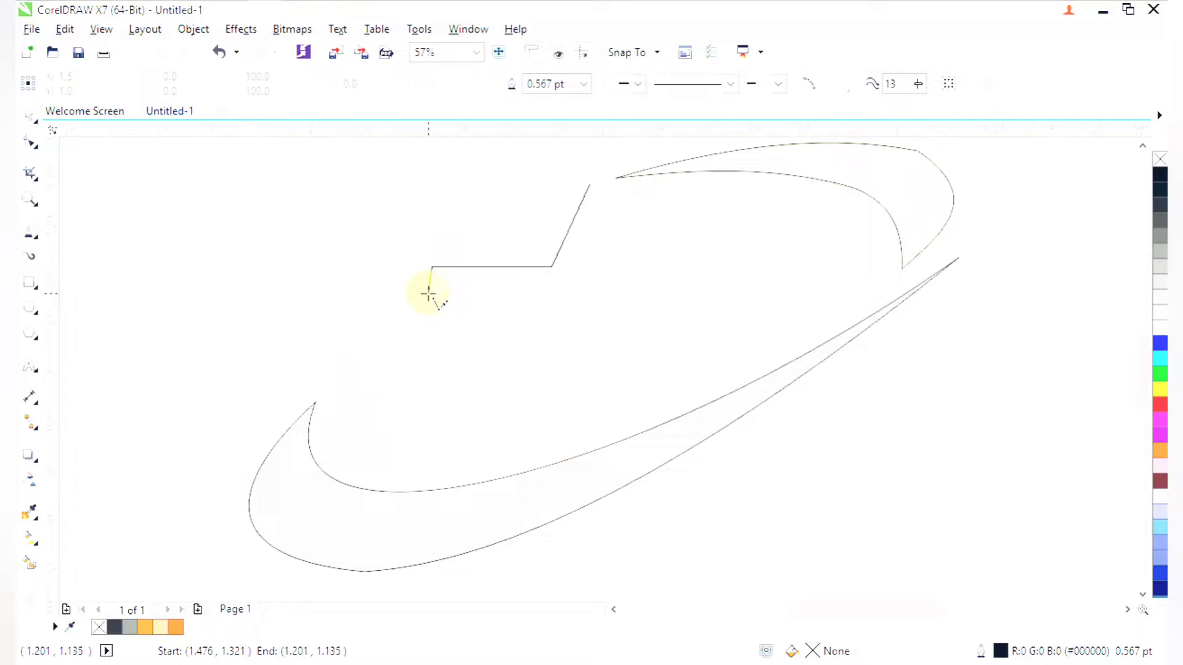
pyautogui.click(426, 292)
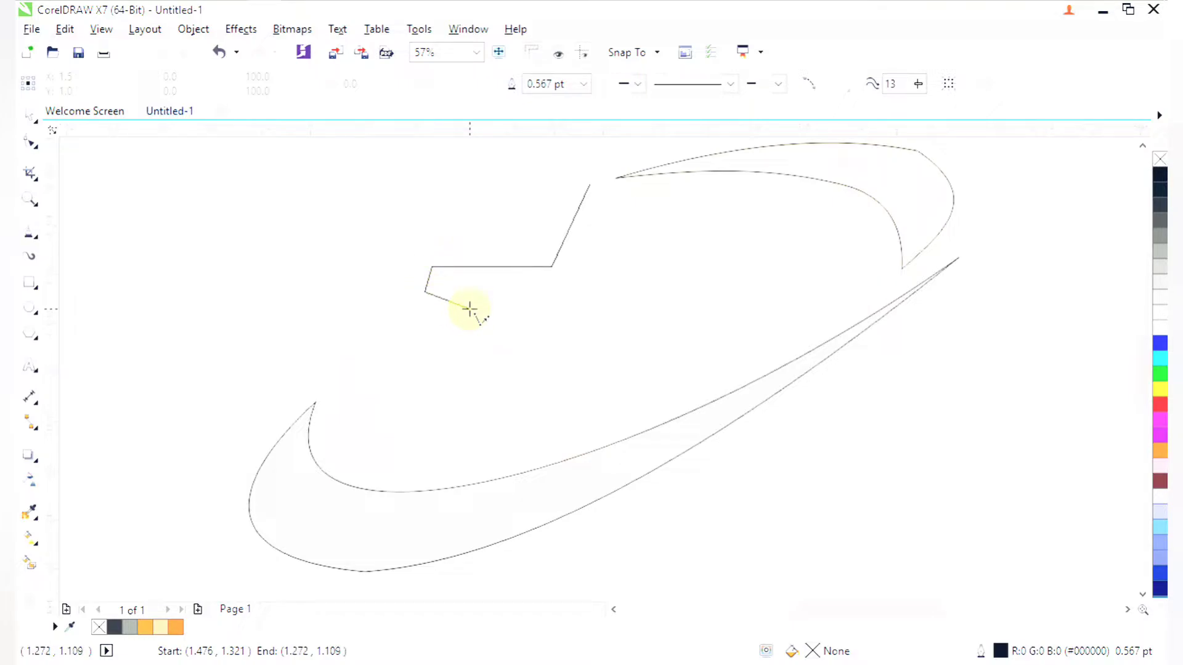
pyautogui.click(573, 291)
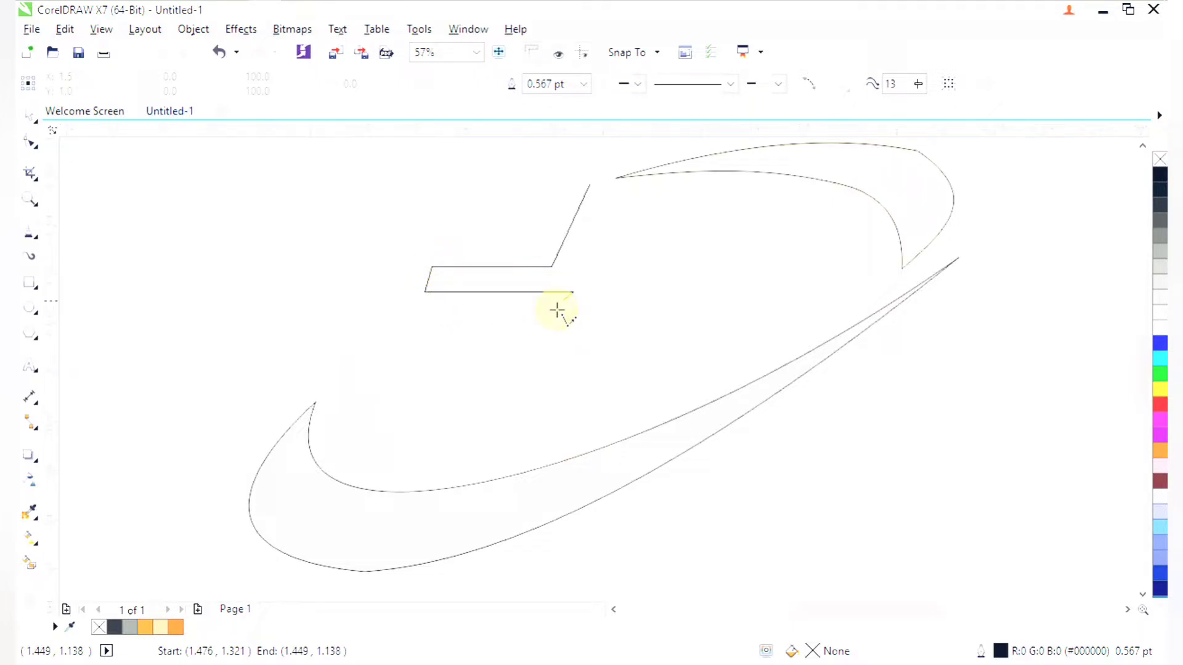
pyautogui.click(527, 357)
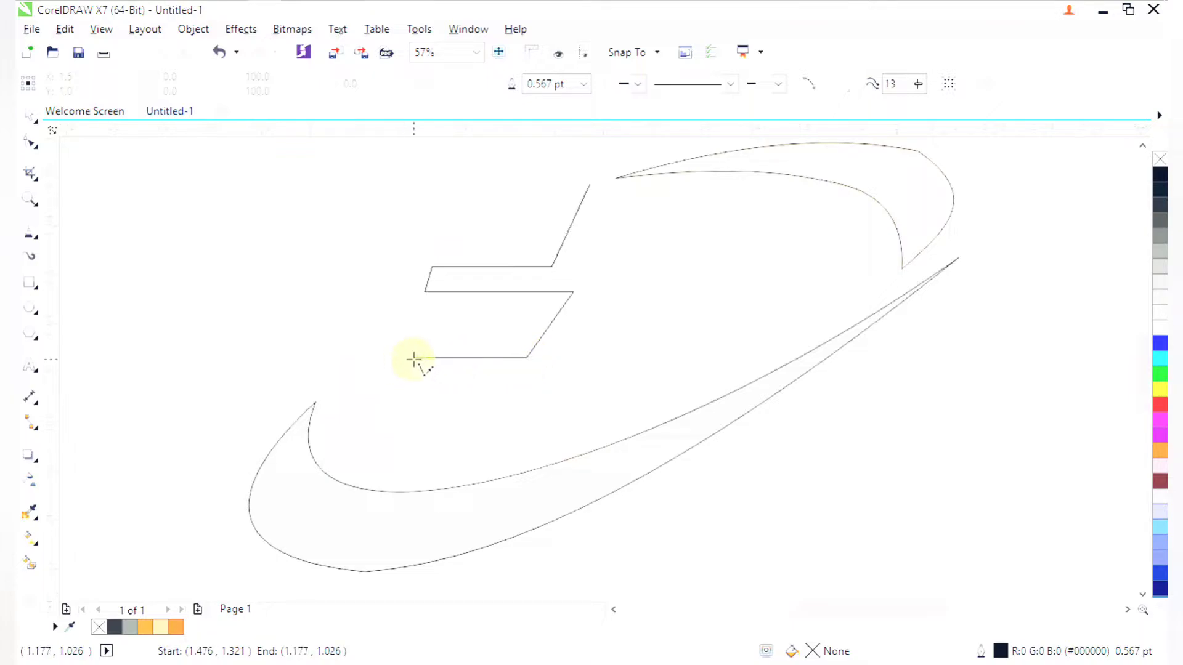
# Trace the E's lower gap, bottom arm, slanted spine and top edge, closing the outline at about 0.475 by 0.49 ft
pyautogui.click(415, 358)
pyautogui.click(412, 378)
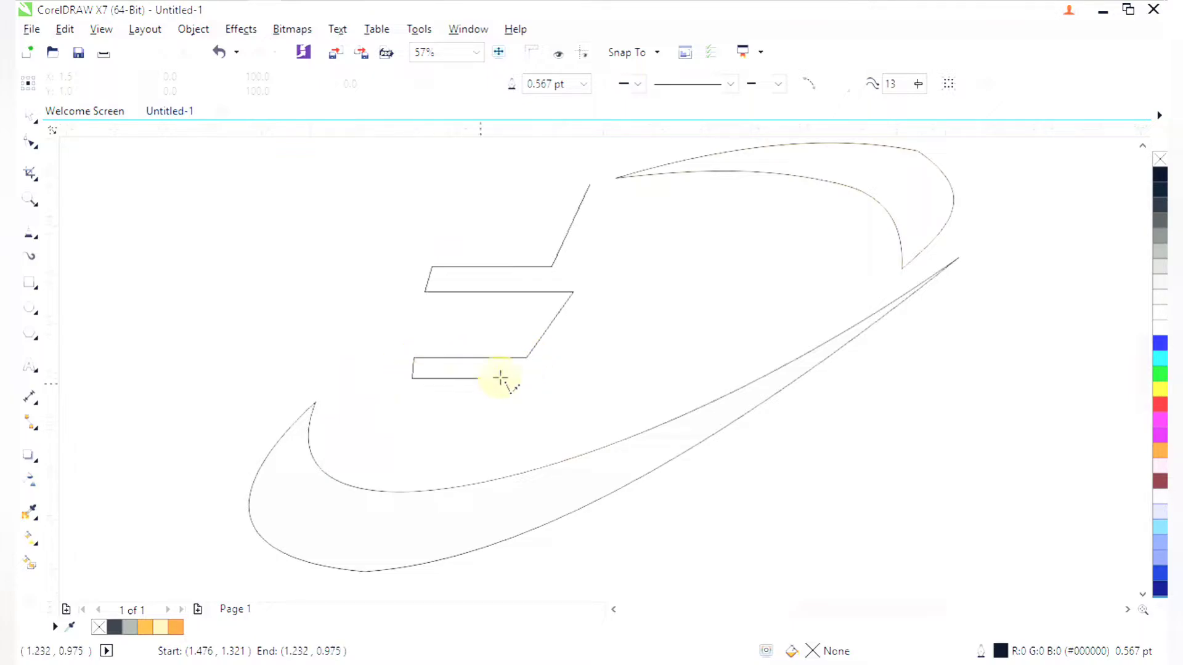
pyautogui.click(593, 379)
pyautogui.click(551, 463)
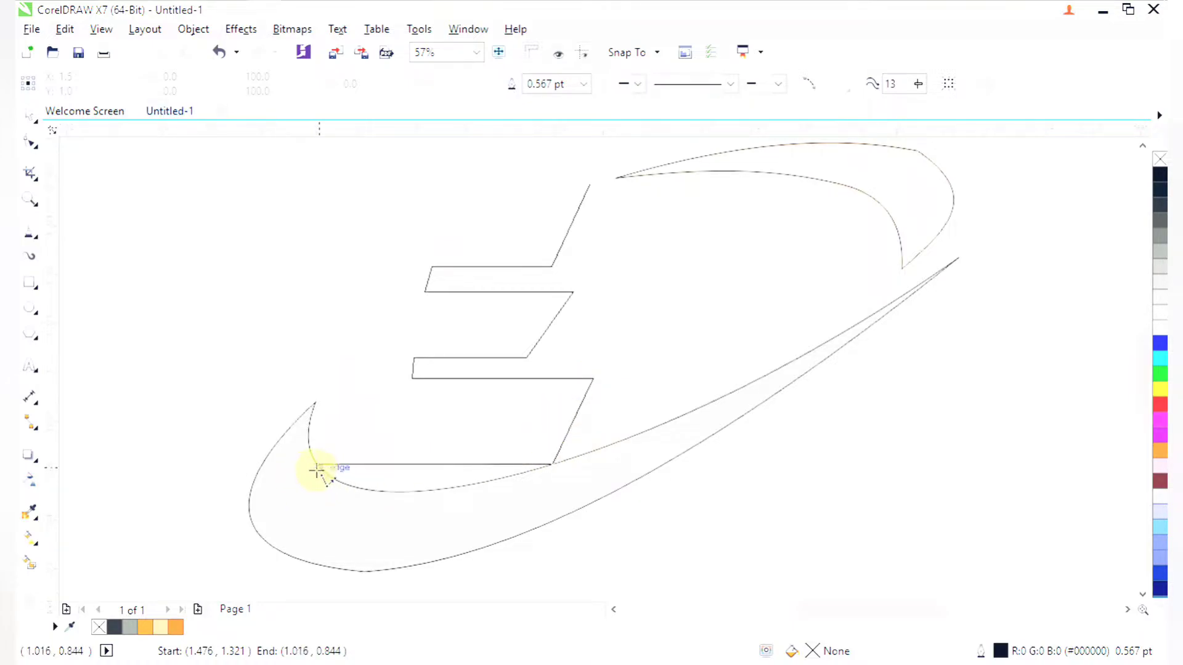
pyautogui.click(315, 470)
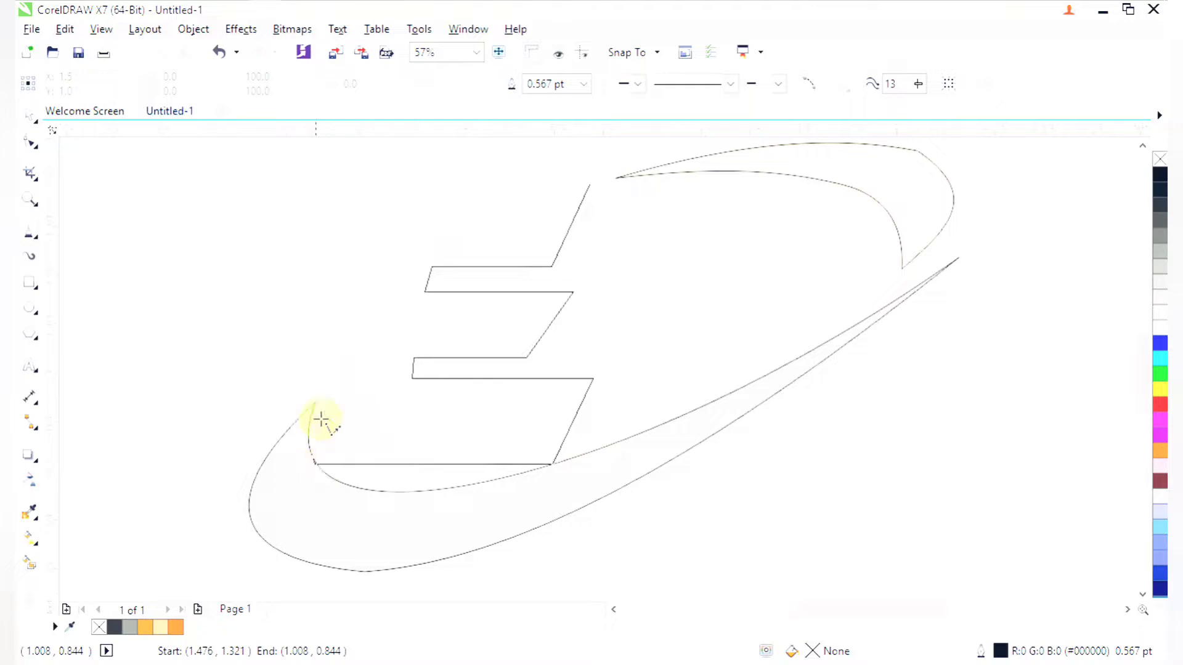
pyautogui.click(366, 178)
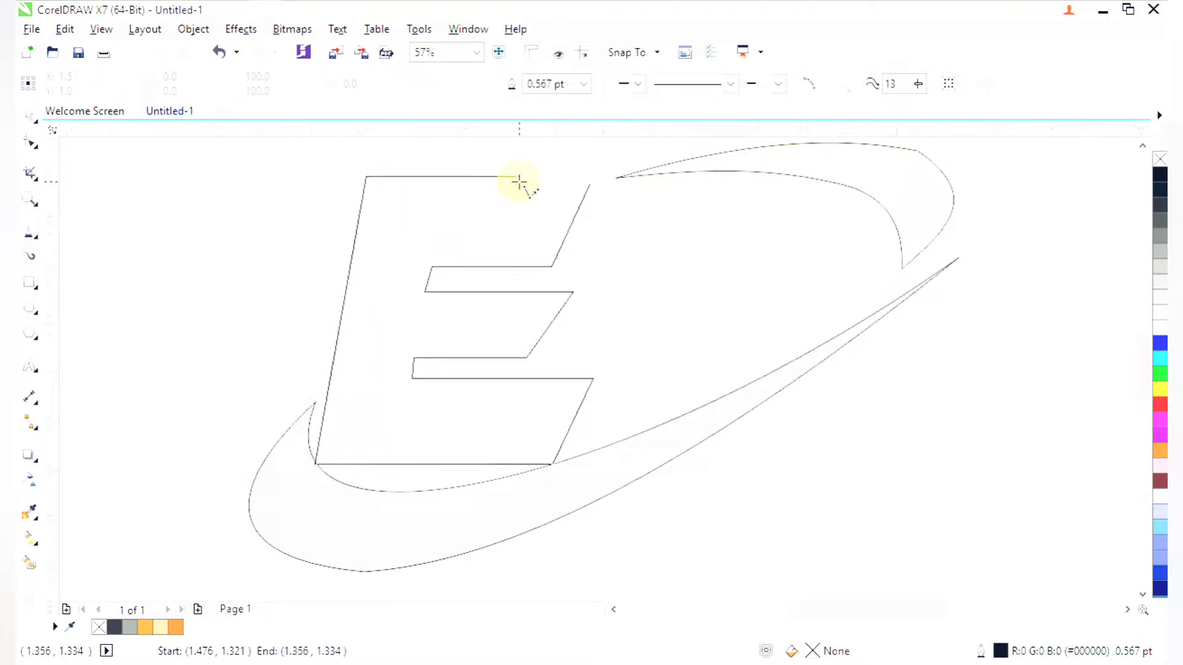
pyautogui.click(594, 181)
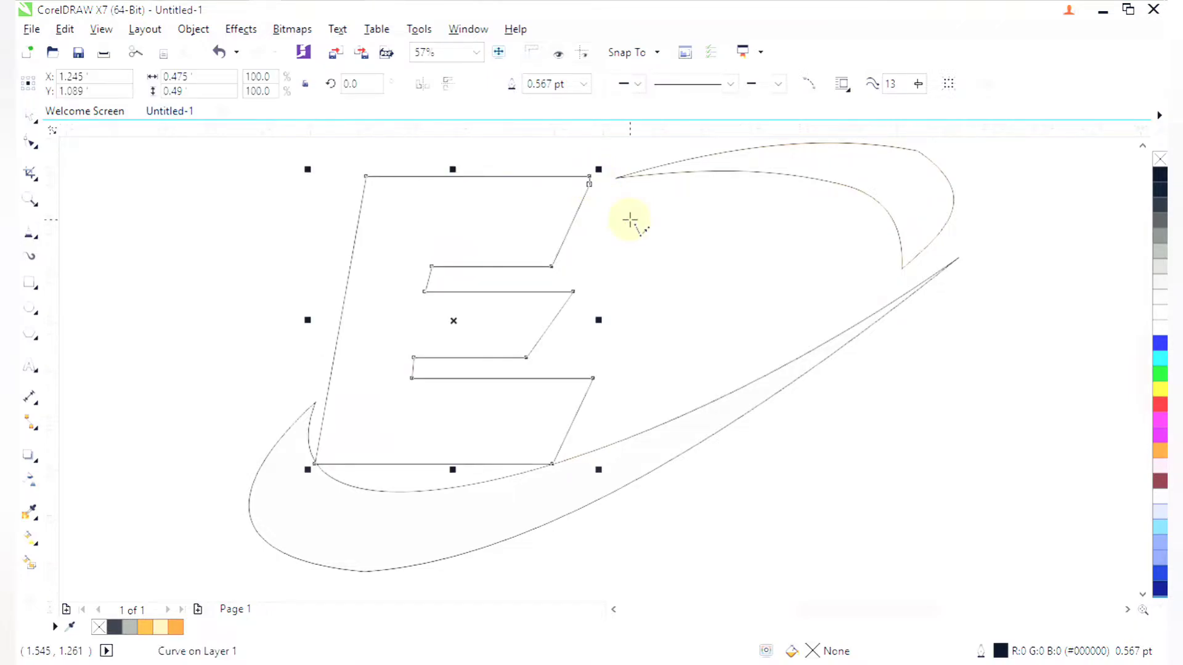
# Draw a closed trapezoid beside the E's top arm, about 0.425 ft wide and 0.137 ft high, with its left side parallel to the E's slanted end
pyautogui.scroll(-4, 629, 220)
pyautogui.press('z')
pyautogui.moveTo(542, 165); pyautogui.dragTo(673, 319)
pyautogui.moveTo(485, 244)
pyautogui.mouseDown()
pyautogui.moveTo(644, 403)
pyautogui.moveTo(787, 609)
pyautogui.mouseUp()
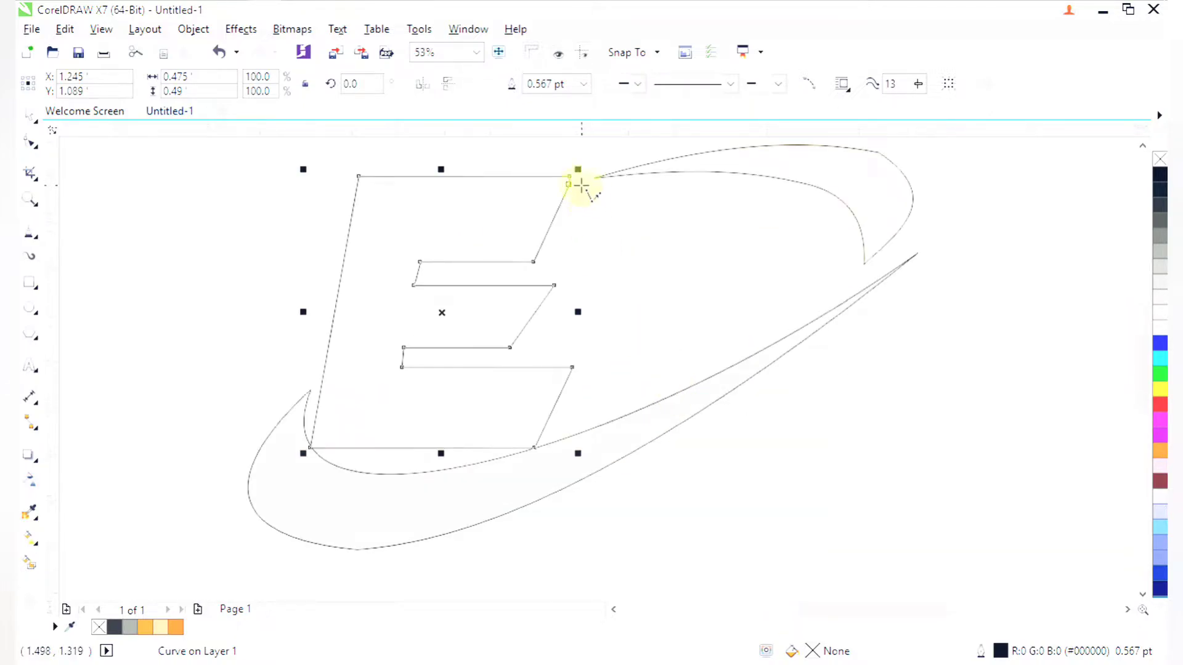
pyautogui.click(583, 187)
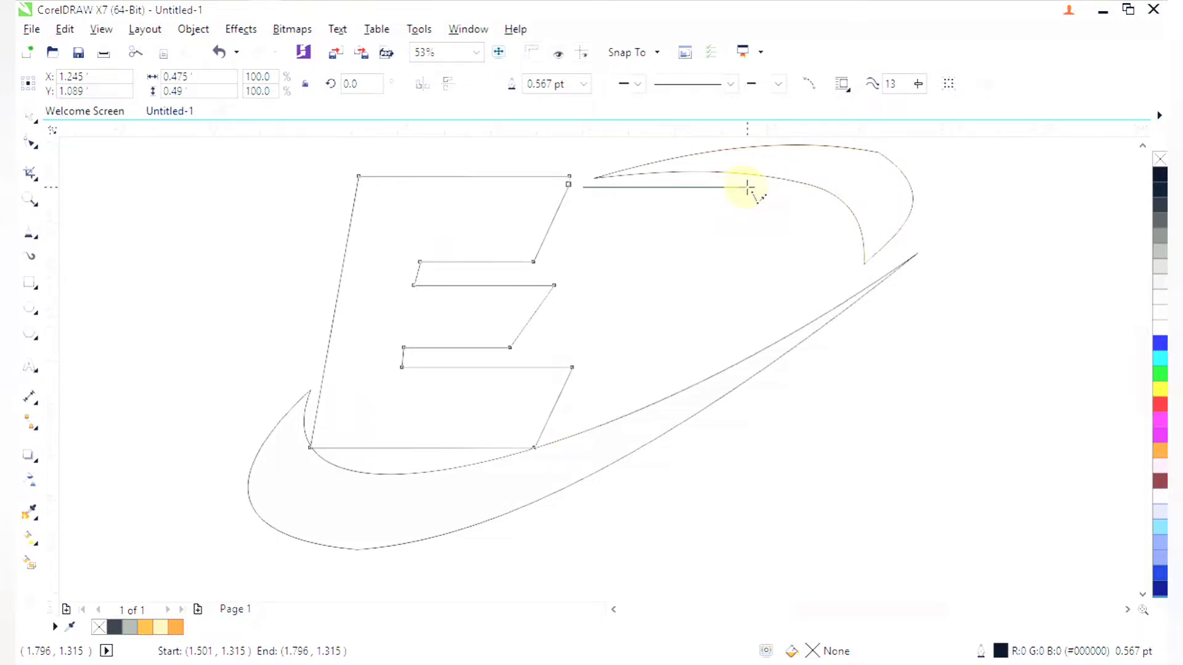
pyautogui.click(784, 263)
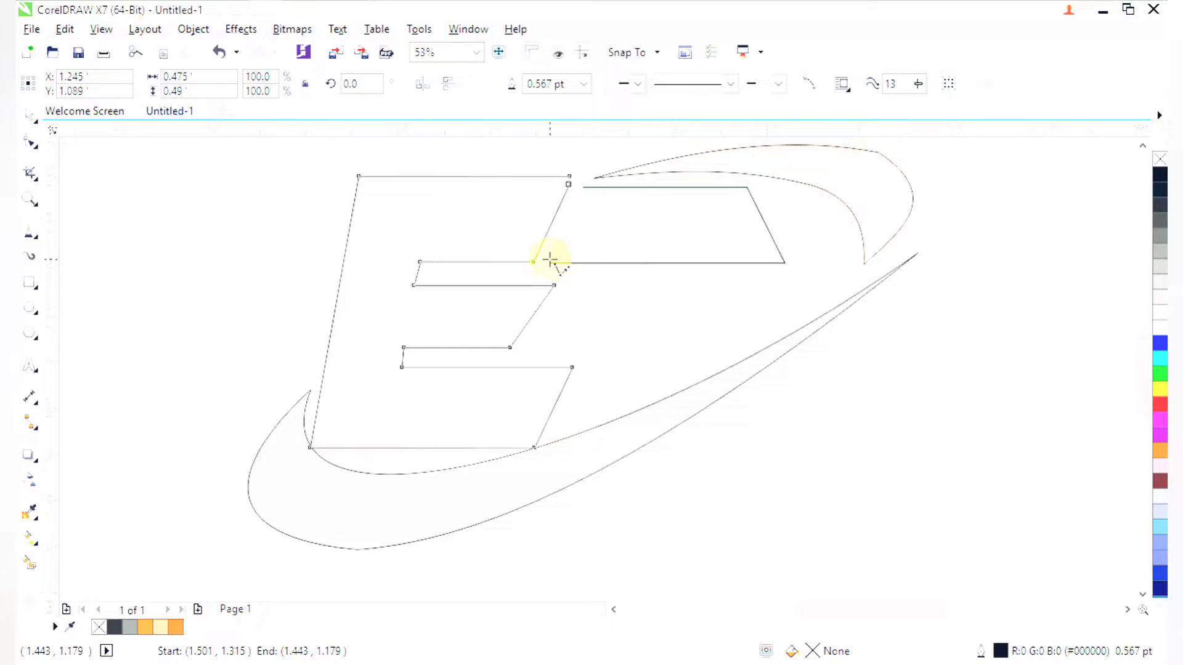
pyautogui.click(550, 261)
pyautogui.click(584, 186)
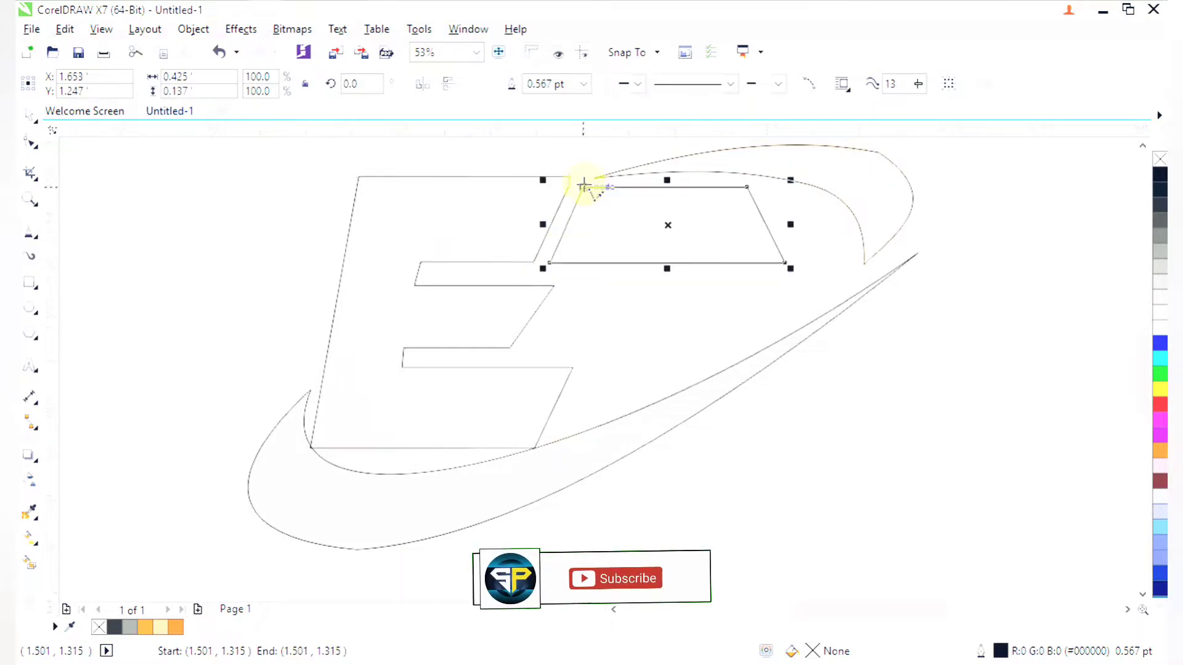
# Draw the P's closed lower part beneath the trapezoid, with a slanted stem following the E's edges, about 0.461 by 0.286 ft
pyautogui.click(565, 287)
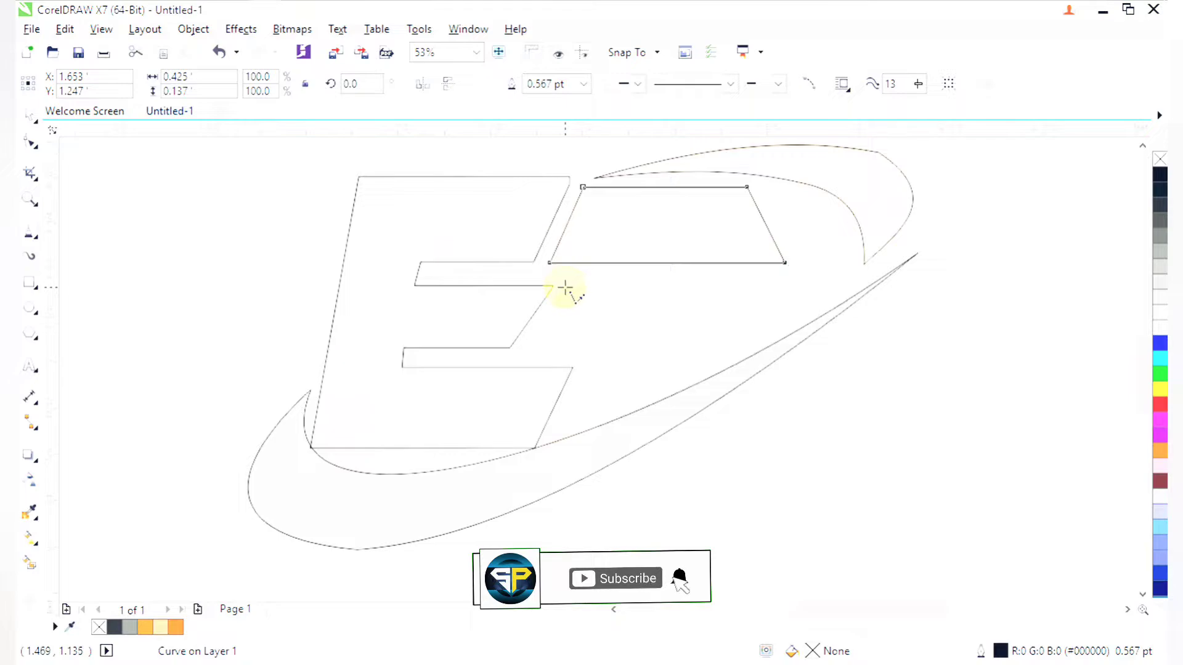
pyautogui.click(780, 288)
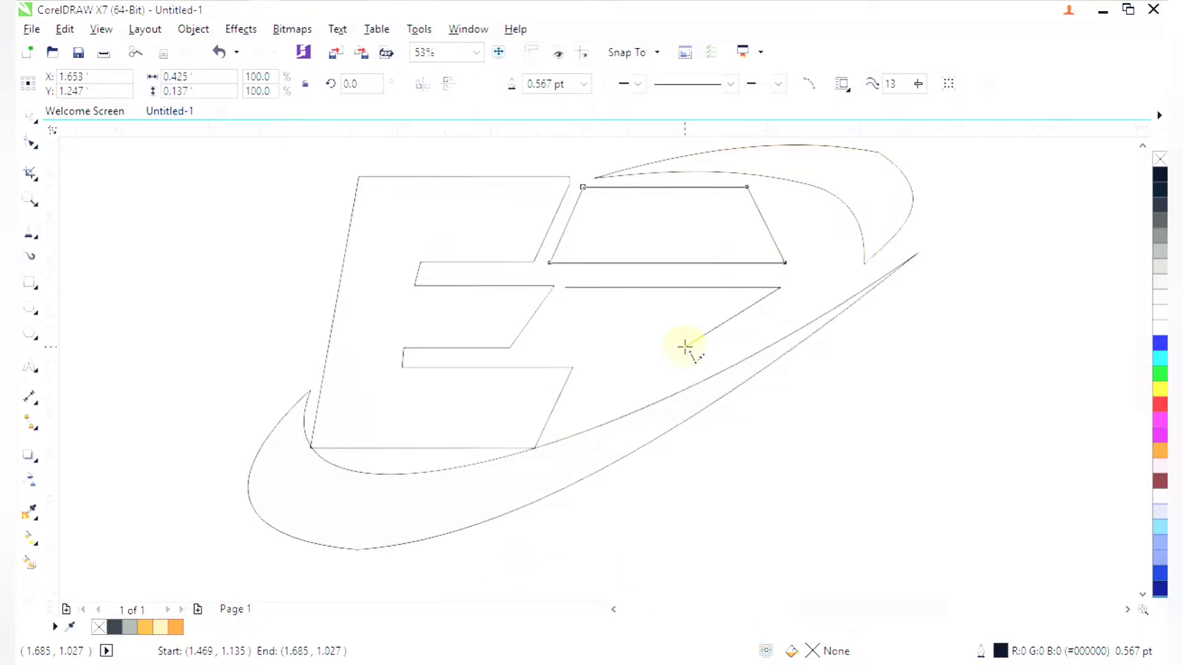
pyautogui.click(685, 346)
pyautogui.click(611, 348)
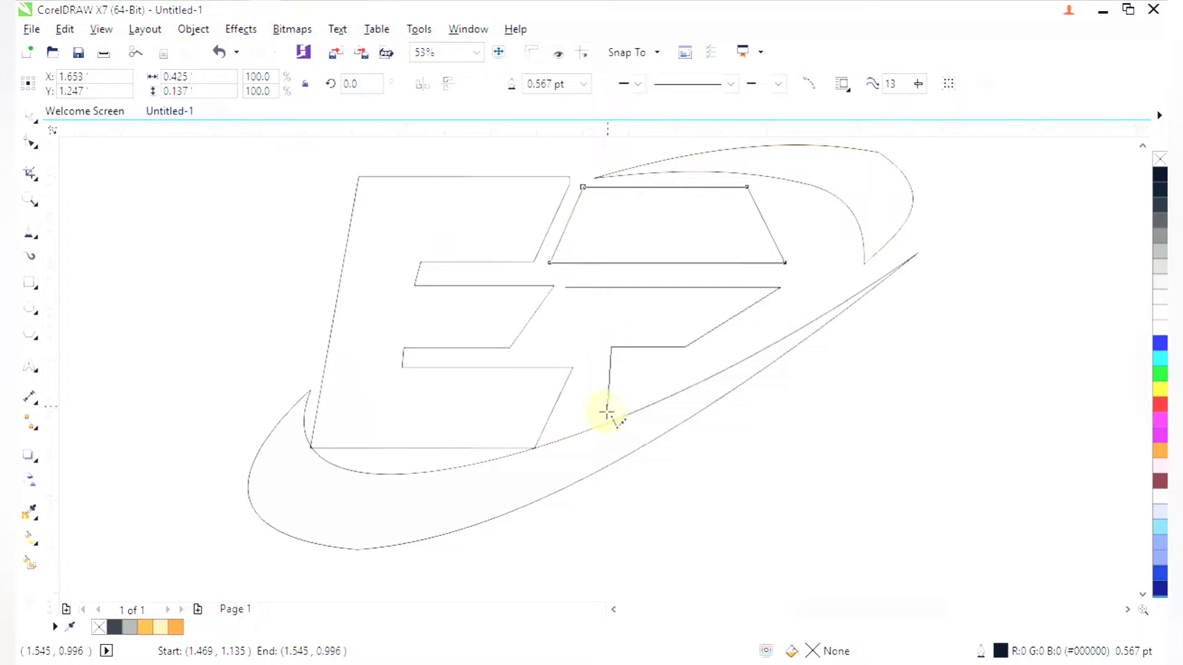
pyautogui.click(595, 446)
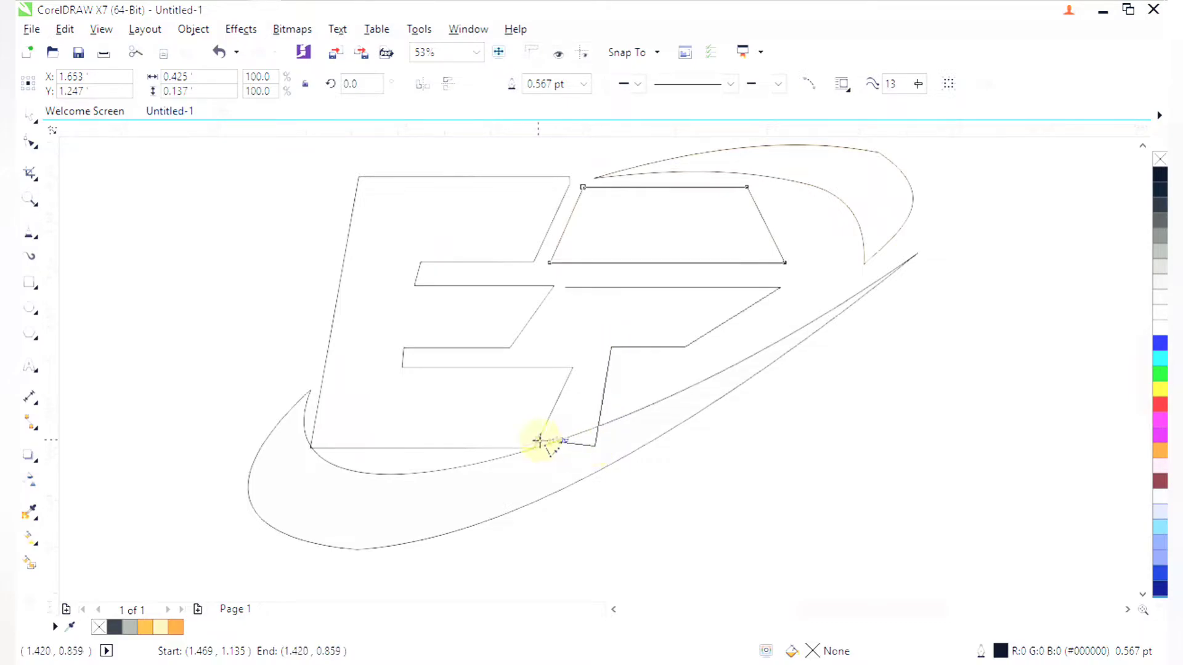
pyautogui.click(545, 445)
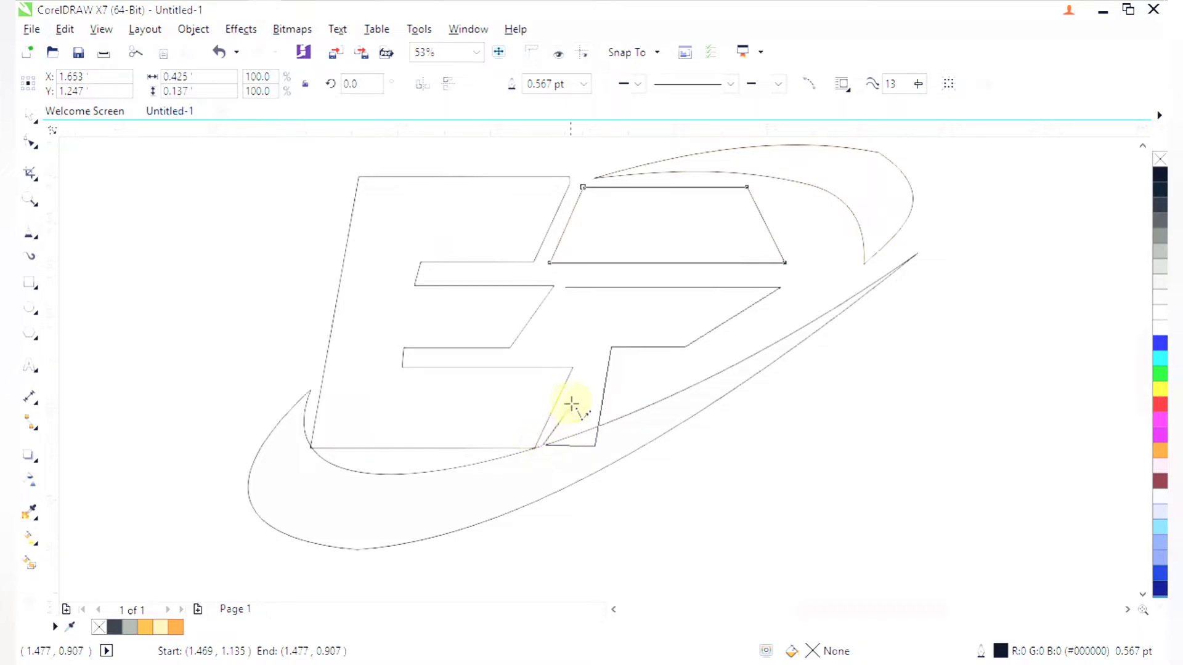
pyautogui.click(561, 343)
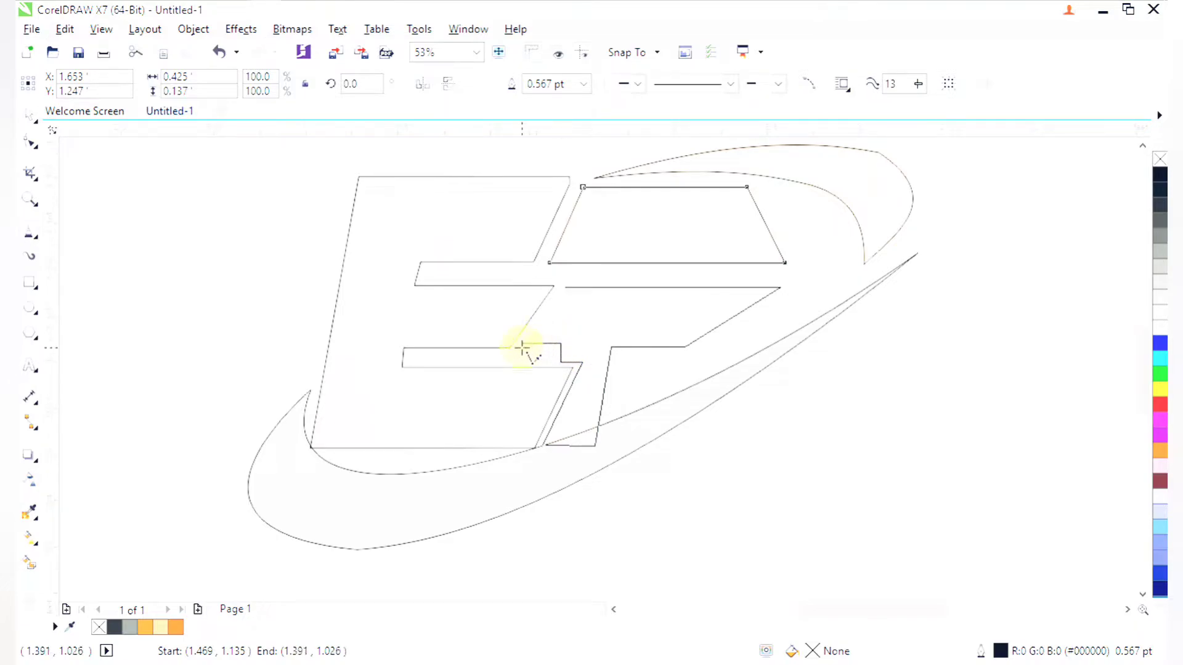
pyautogui.click(564, 286)
# Convert the P's lower part to curves and bend the slanted outer edge of its bowl outward into a rounded arc
pyautogui.scroll(-2, 597, 286)
pyautogui.press('z')
pyautogui.moveTo(413, 190); pyautogui.dragTo(775, 476)
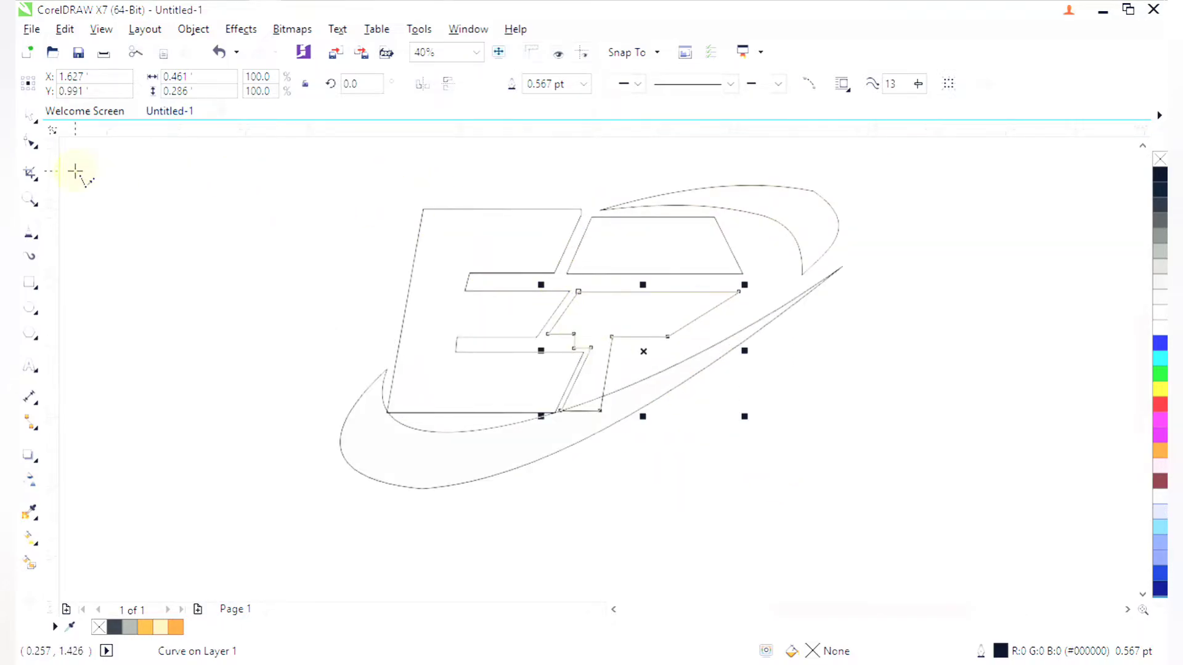
pyautogui.click(31, 143)
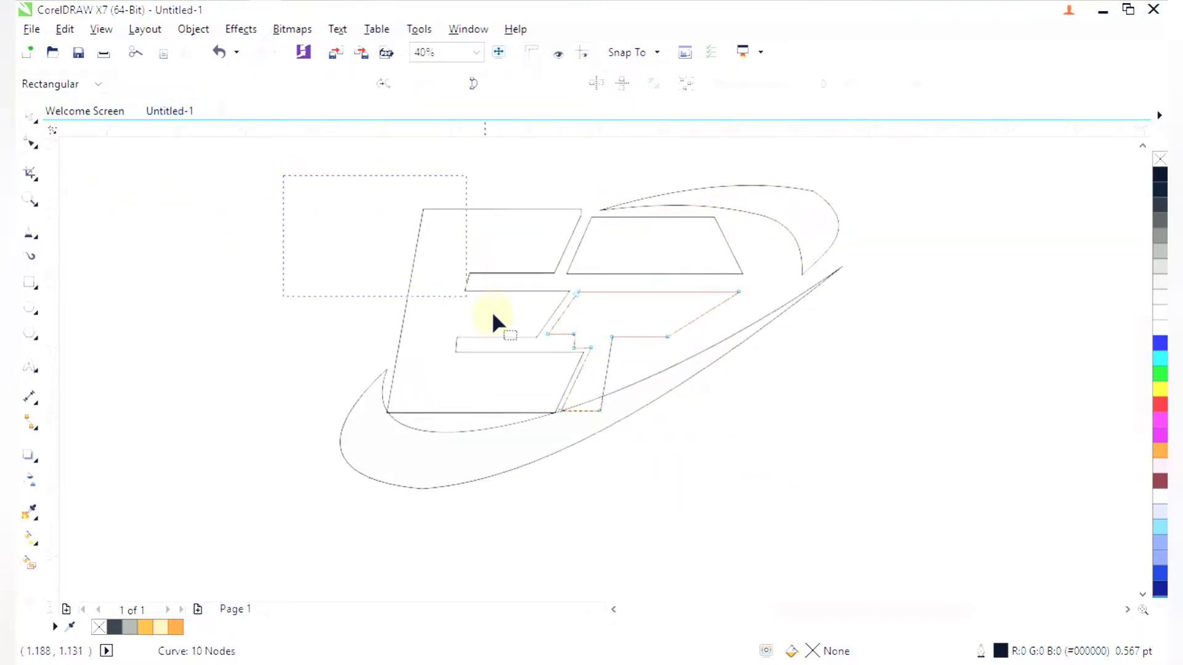
pyautogui.moveTo(629, 411); pyautogui.dragTo(747, 478)
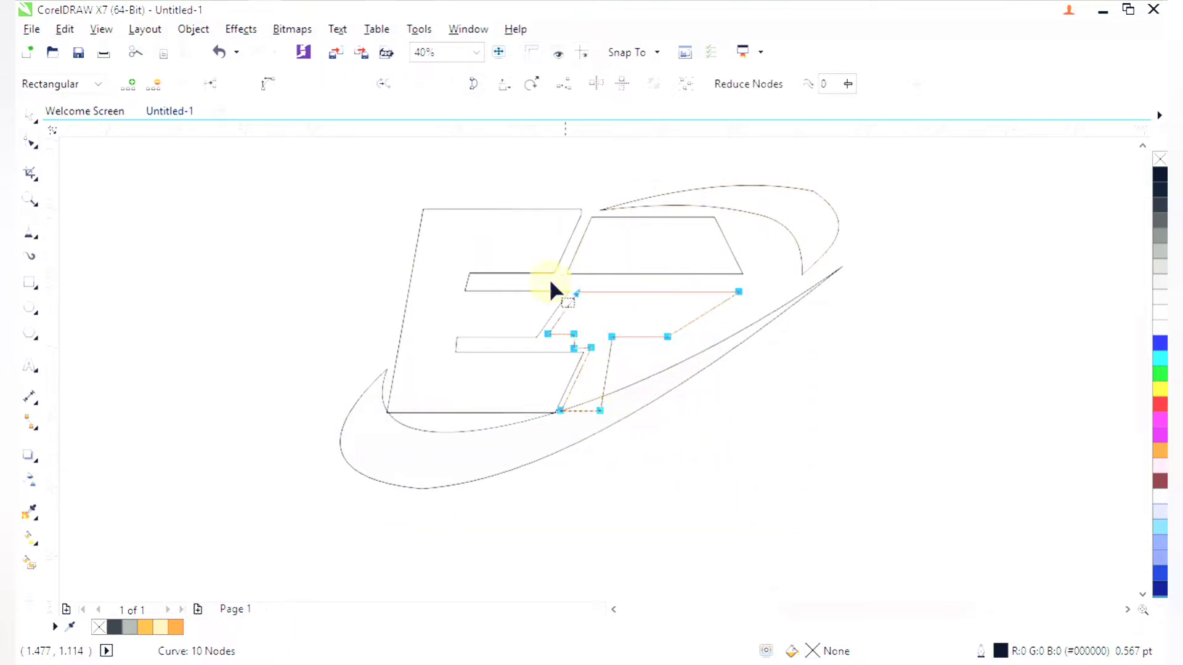
pyautogui.click(263, 83)
pyautogui.press('F2')
pyautogui.moveTo(422, 231); pyautogui.dragTo(818, 473)
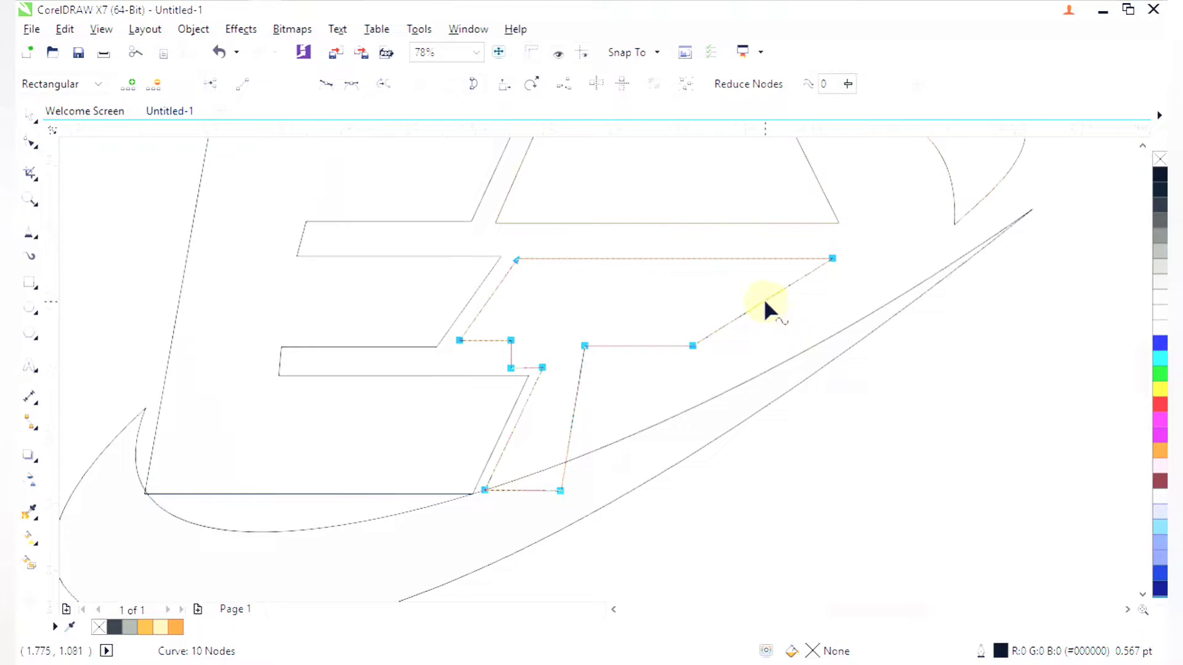
pyautogui.moveTo(763, 299); pyautogui.dragTo(786, 323)
pyautogui.scroll(-3, 785, 324)
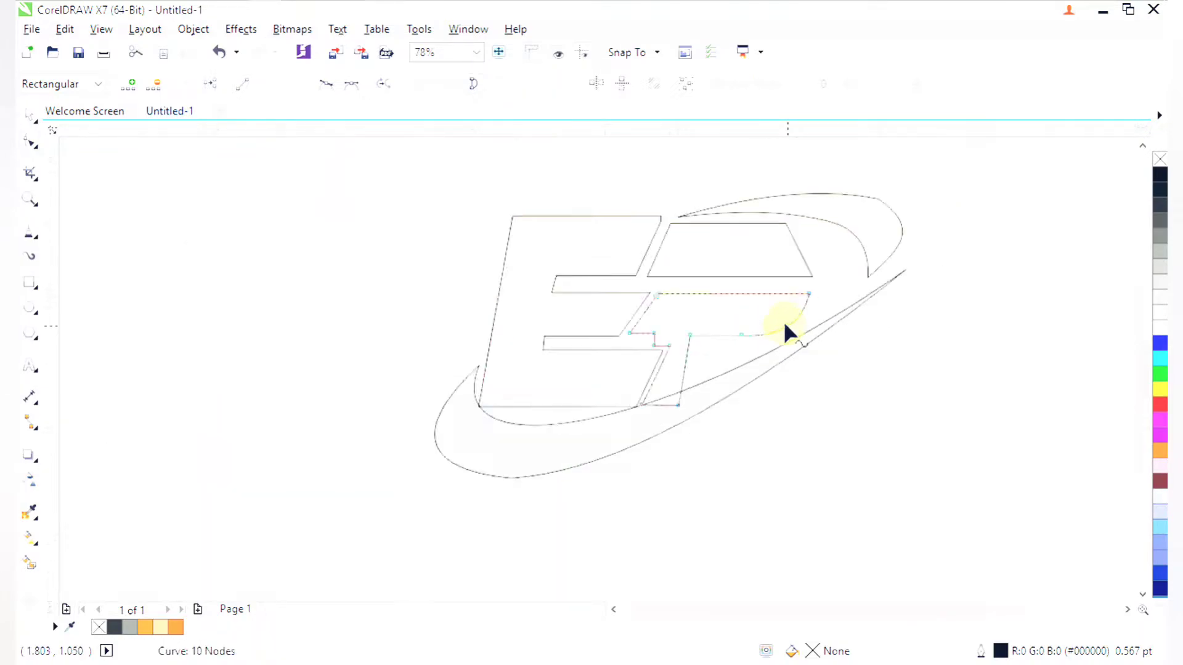
# Convert the trapezoid above to curves and bend its slanted outer edge outward to round the P's upper bowl
pyautogui.press('F2')
pyautogui.moveTo(673, 243); pyautogui.dragTo(845, 420)
pyautogui.press('F2')
pyautogui.moveTo(621, 308); pyautogui.dragTo(722, 364)
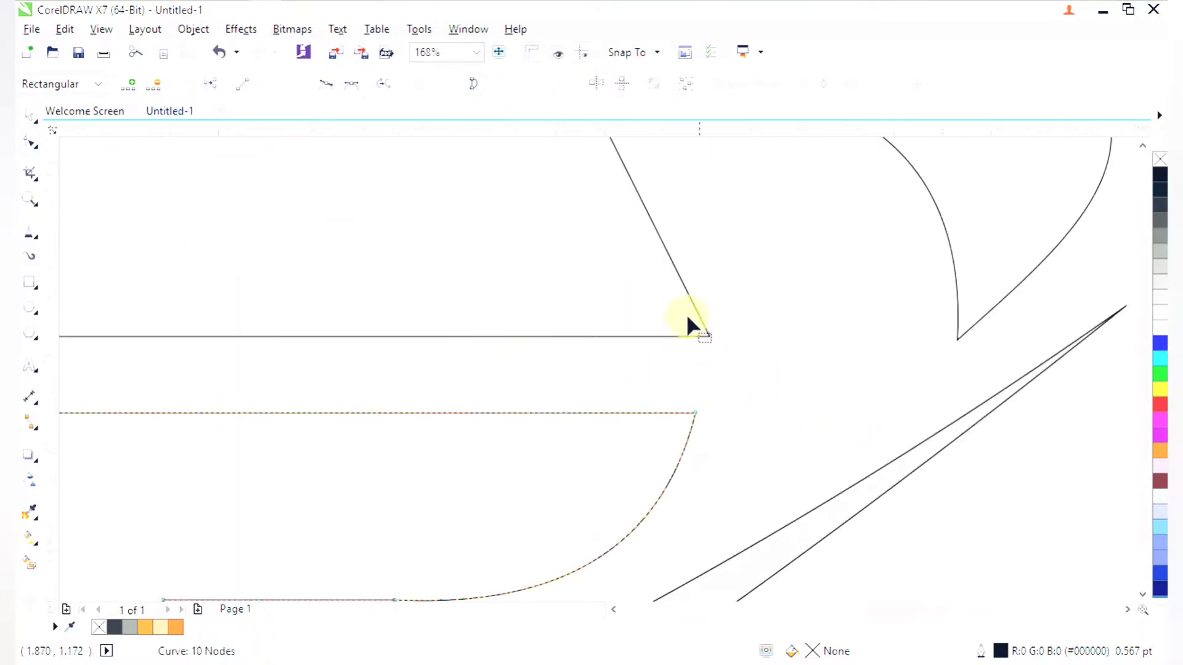
pyautogui.scroll(-1, 686, 316)
pyautogui.click(687, 316)
pyautogui.scroll(-1, 667, 306)
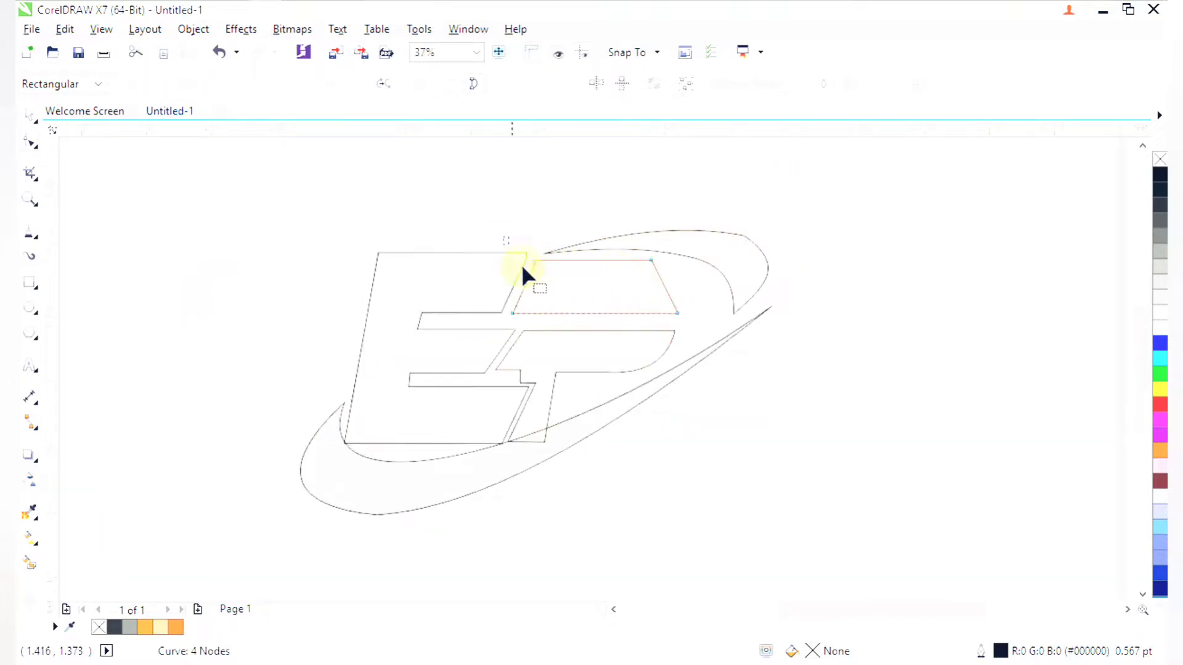
pyautogui.moveTo(706, 356); pyautogui.dragTo(705, 355)
pyautogui.click(267, 84)
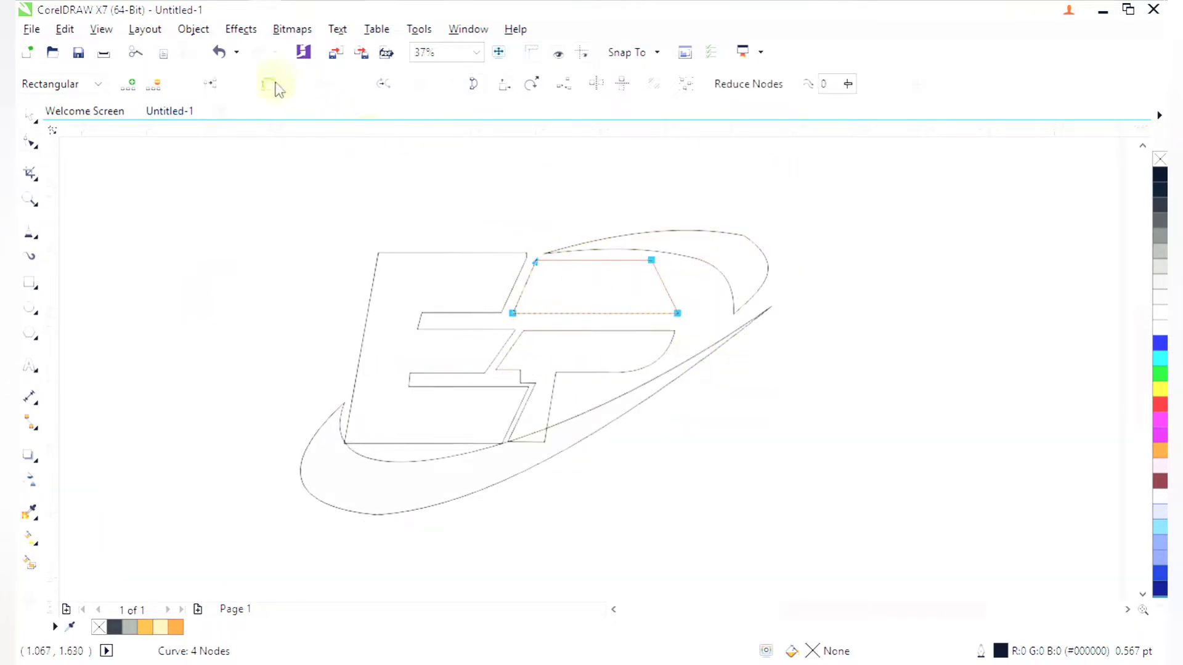
pyautogui.press('F2')
pyautogui.moveTo(487, 247); pyautogui.dragTo(759, 382)
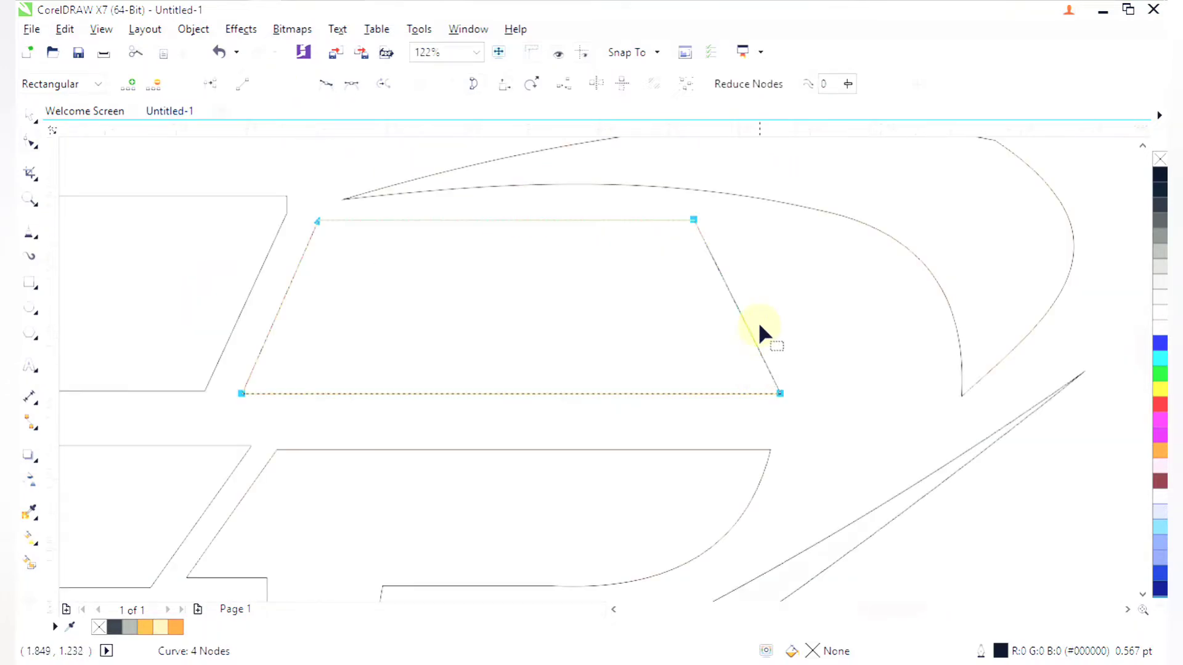
pyautogui.moveTo(742, 322); pyautogui.dragTo(785, 296)
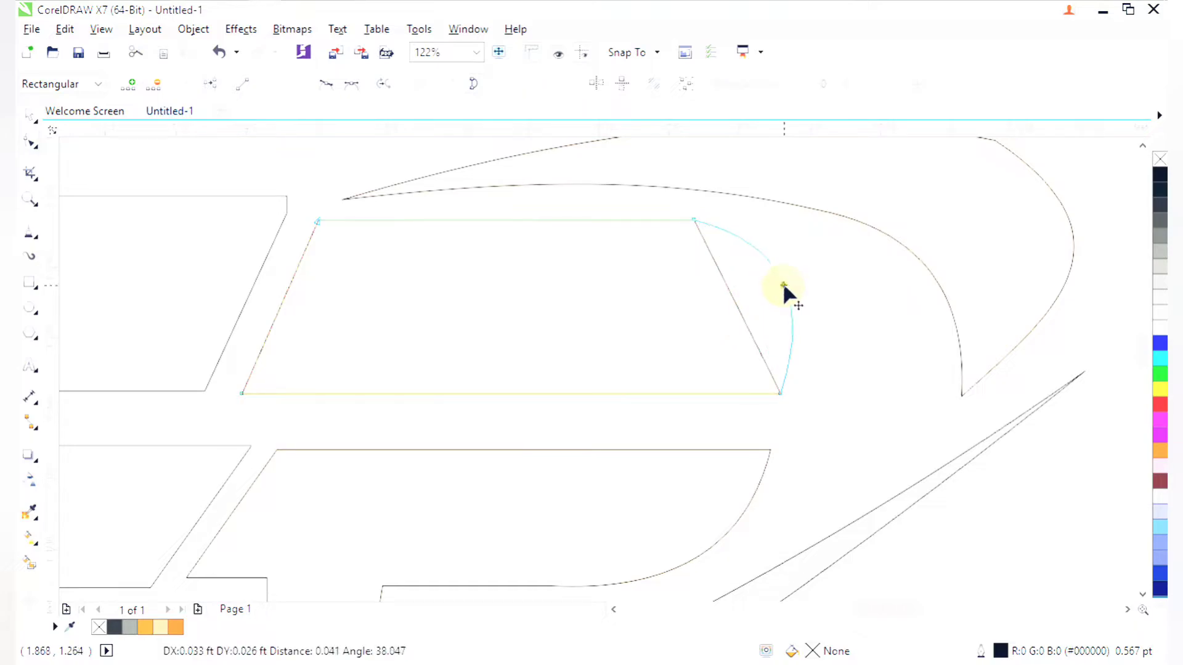
# Delete the extra node at the outer end of the E's top edge to make a single sharp corner
pyautogui.scroll(-1, 762, 302)
pyautogui.scroll(-2, 761, 299)
pyautogui.press('F2')
pyautogui.moveTo(537, 230); pyautogui.dragTo(759, 479)
pyautogui.press('F2')
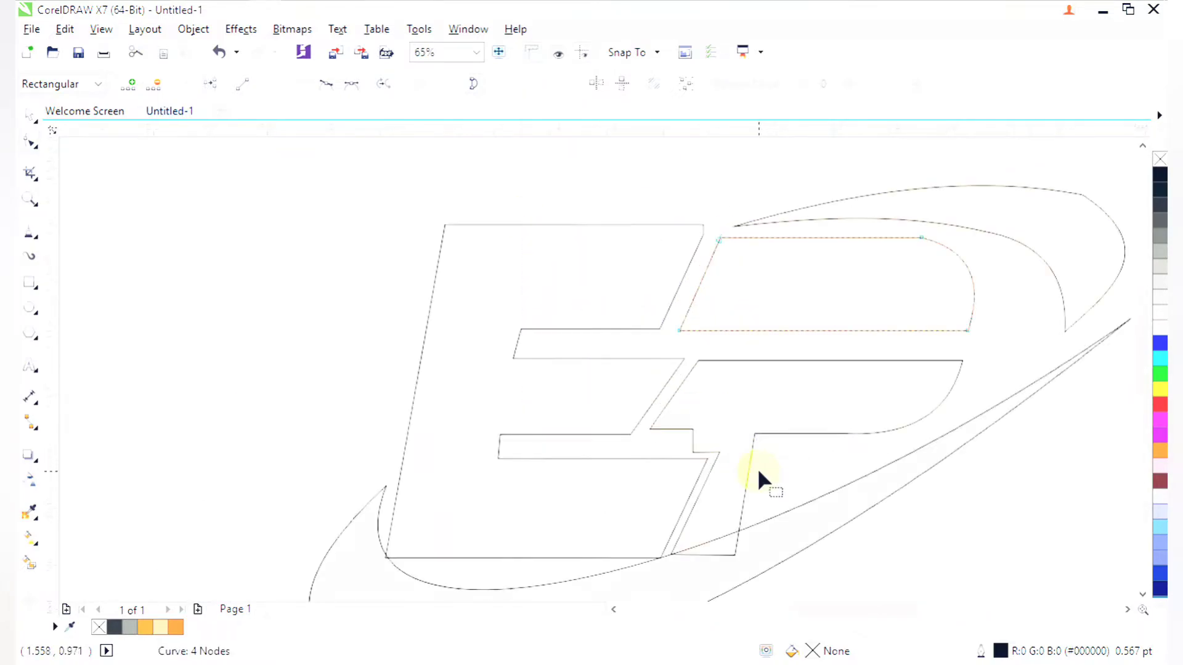
pyautogui.click(677, 288)
pyautogui.scroll(-2, 677, 288)
pyautogui.press('F2')
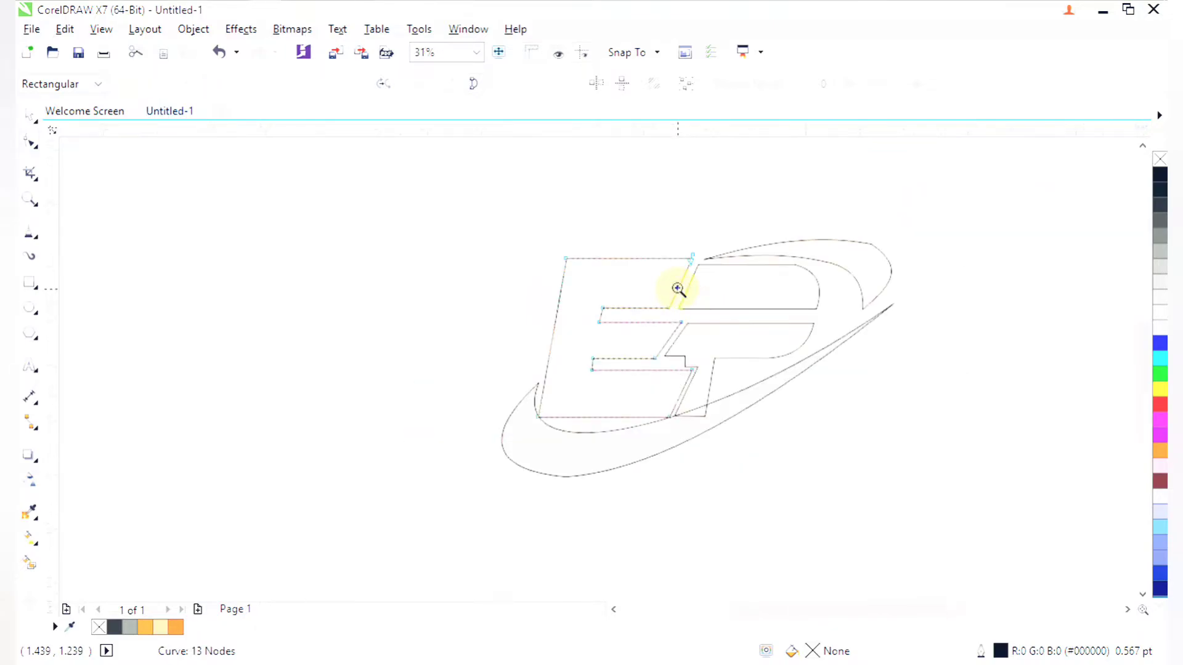
pyautogui.moveTo(607, 258); pyautogui.dragTo(857, 459)
pyautogui.scroll(-2, 760, 374)
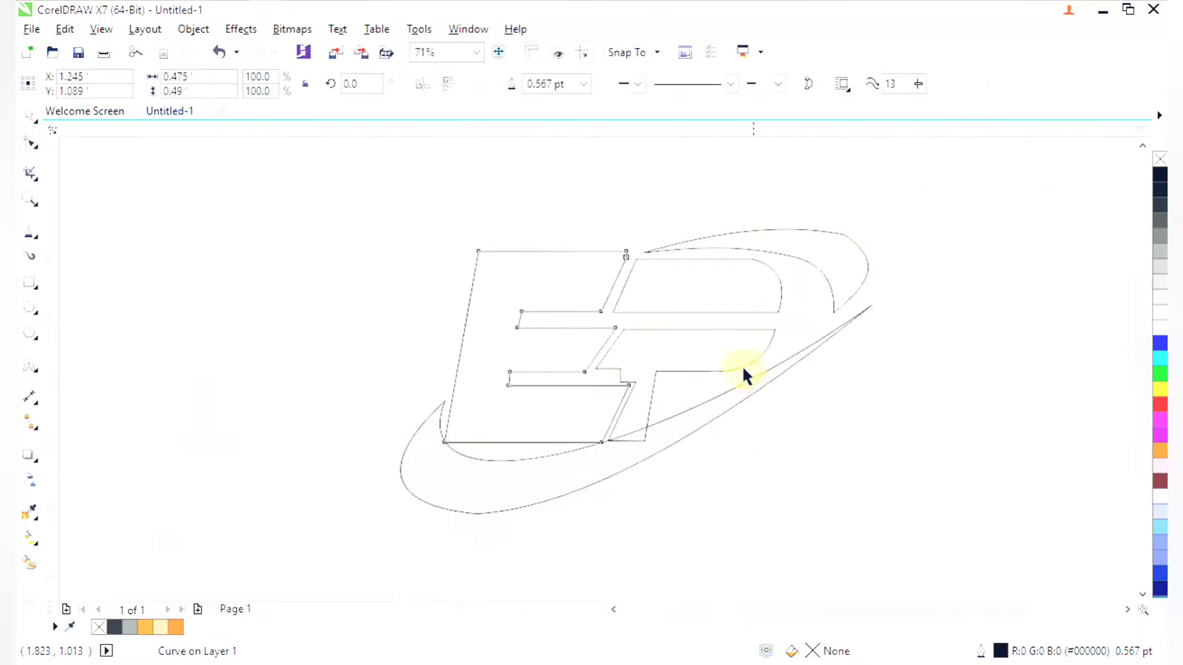
pyautogui.press('F2')
pyautogui.moveTo(642, 286); pyautogui.dragTo(714, 361)
pyautogui.moveTo(595, 260); pyautogui.dragTo(686, 359)
pyautogui.moveTo(574, 318); pyautogui.dragTo(776, 443)
pyautogui.press('Delete')
# Deselect everything and examine how the E and P outlines fit together within the swooshes
pyautogui.scroll(-3, 640, 330)
pyautogui.scroll(-3, 654, 348)
pyautogui.press('F2')
pyautogui.scroll(-1, 553, 297)
pyautogui.press('F2')
pyautogui.moveTo(459, 242); pyautogui.dragTo(758, 458)
pyautogui.click(766, 446)
pyautogui.scroll(-2, 741, 422)
pyautogui.press('F2')
pyautogui.moveTo(579, 333); pyautogui.dragTo(692, 415)
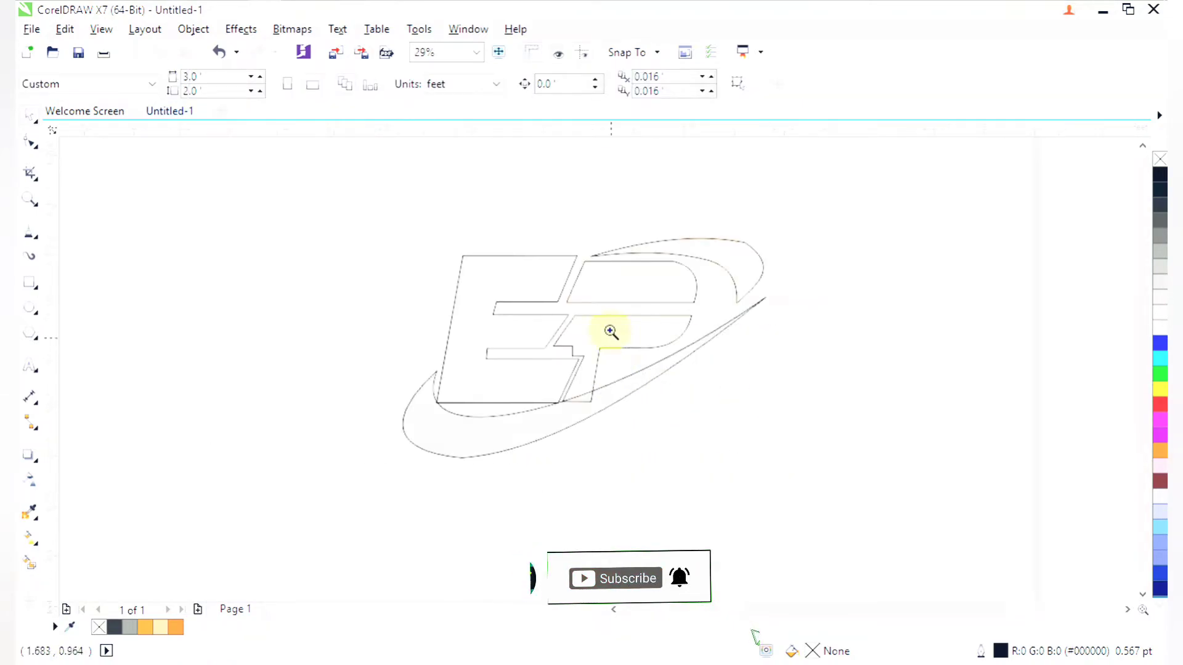
pyautogui.moveTo(391, 204); pyautogui.dragTo(838, 490)
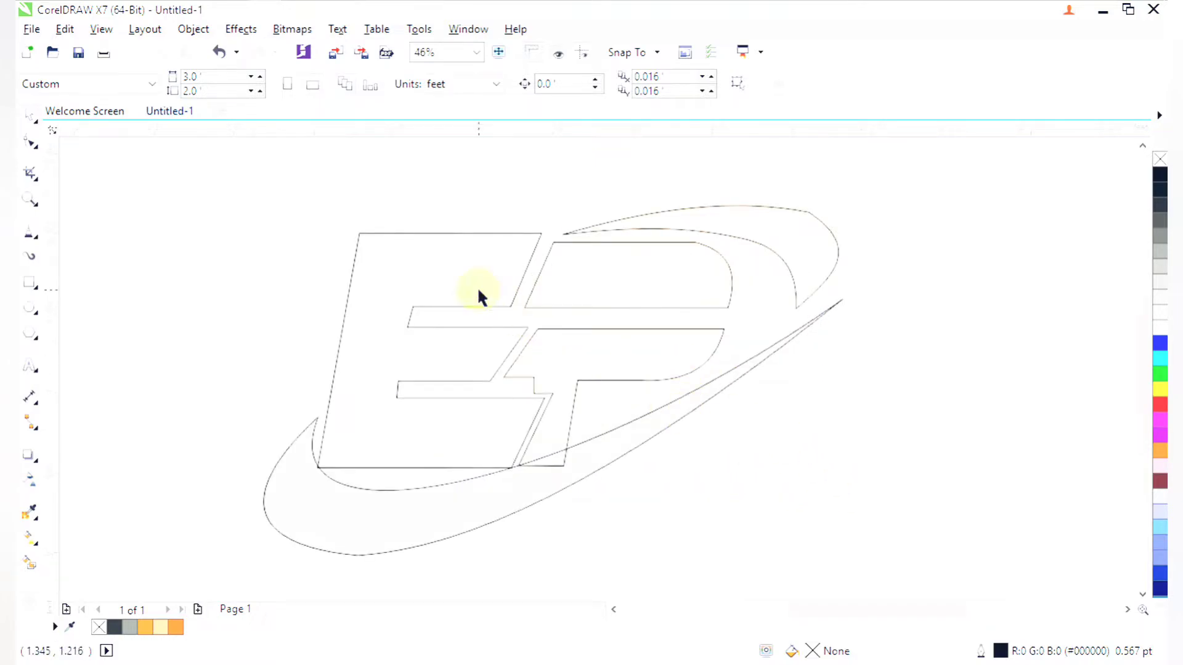
# Draw a diagonal two-point line across the P's upper part, about 0.131 ft wide and 0.16 ft high
pyautogui.click(40, 247)
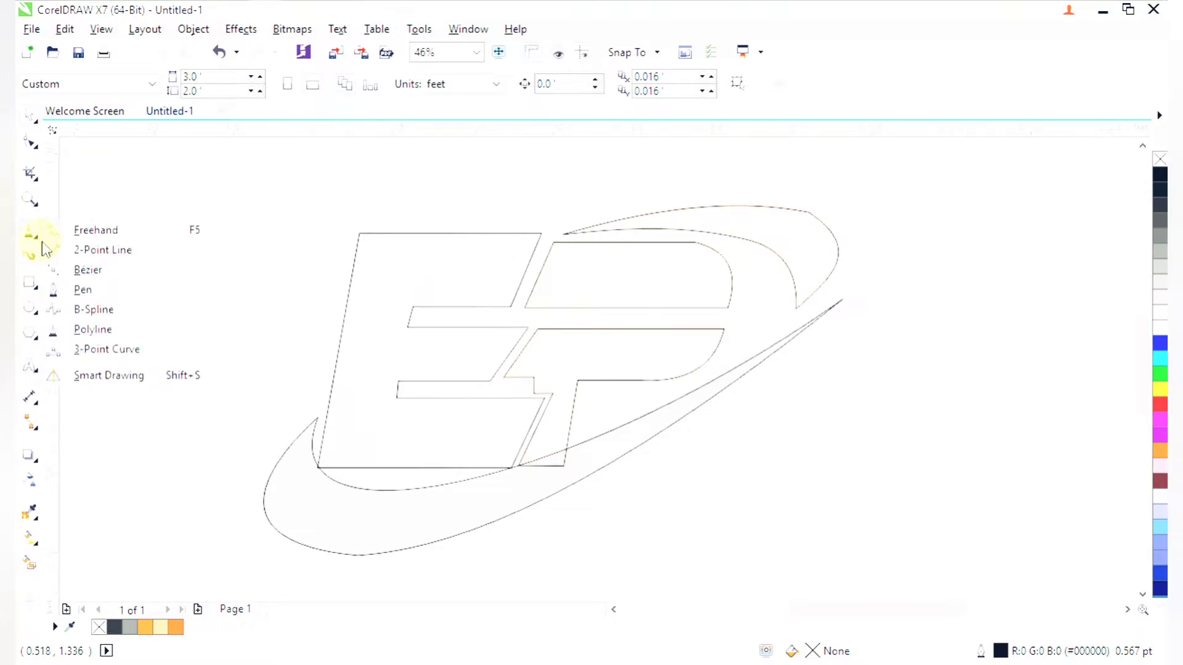
pyautogui.click(117, 260)
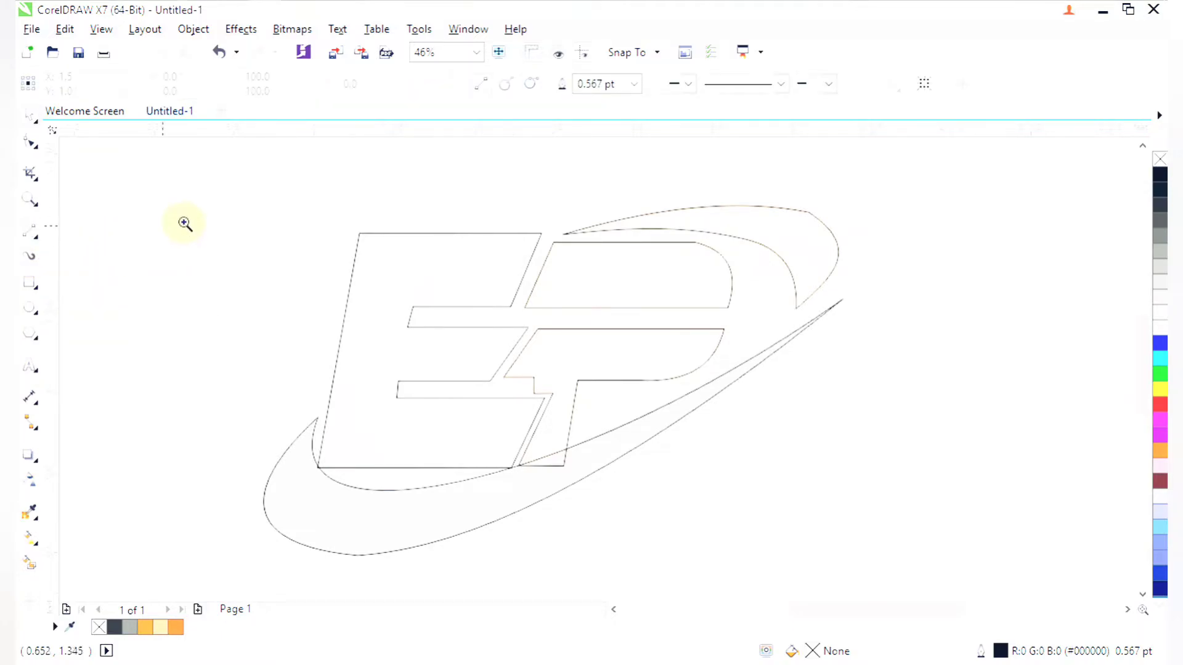
pyautogui.moveTo(493, 248); pyautogui.dragTo(777, 369)
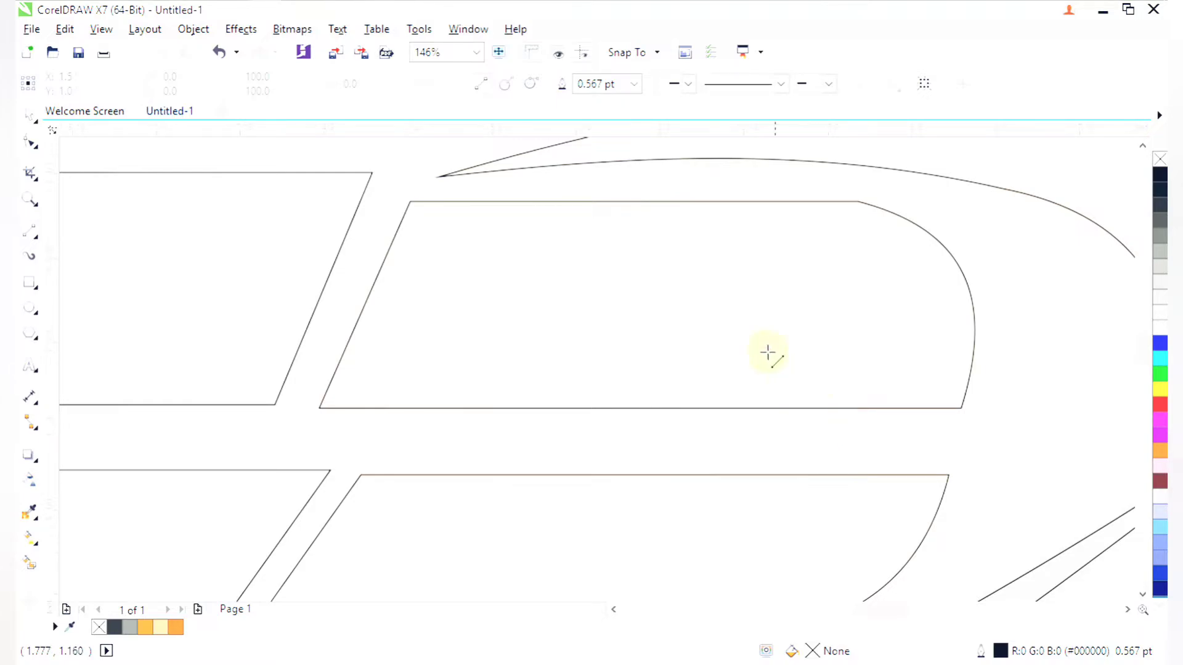
pyautogui.moveTo(828, 428); pyautogui.dragTo(631, 186)
pyautogui.scroll(-1, 771, 414)
pyautogui.press('F2')
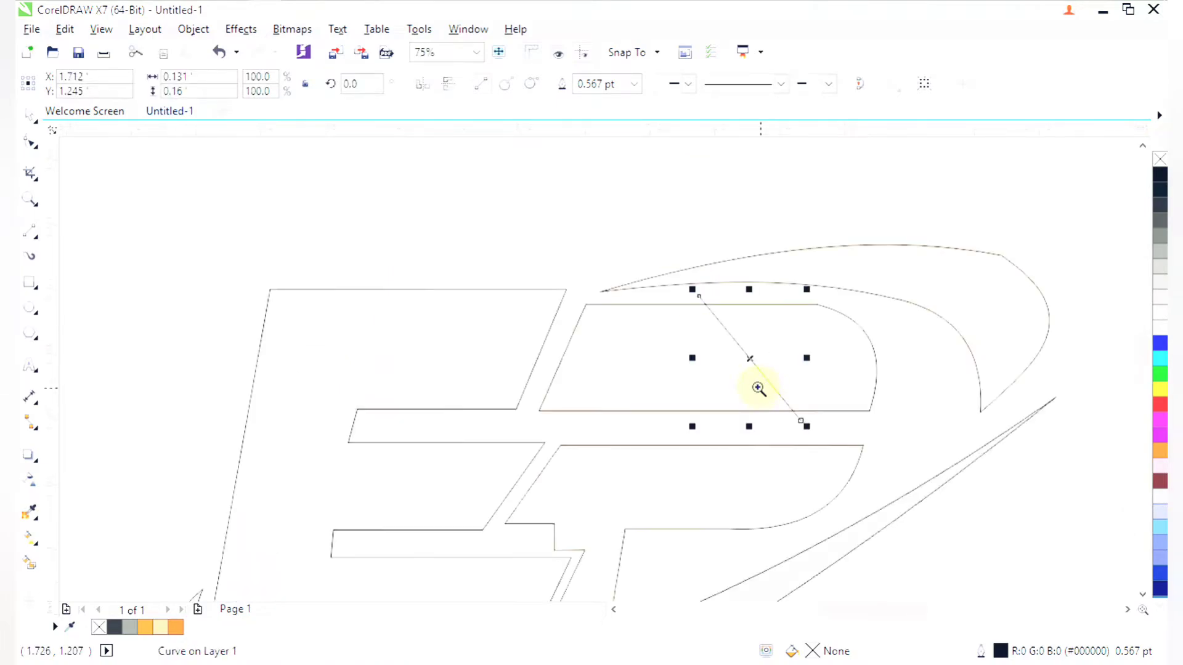
# Convert the diagonal line to a curve and bend it into an arc echoing the P's upper bowl
pyautogui.moveTo(636, 242); pyautogui.dragTo(808, 425)
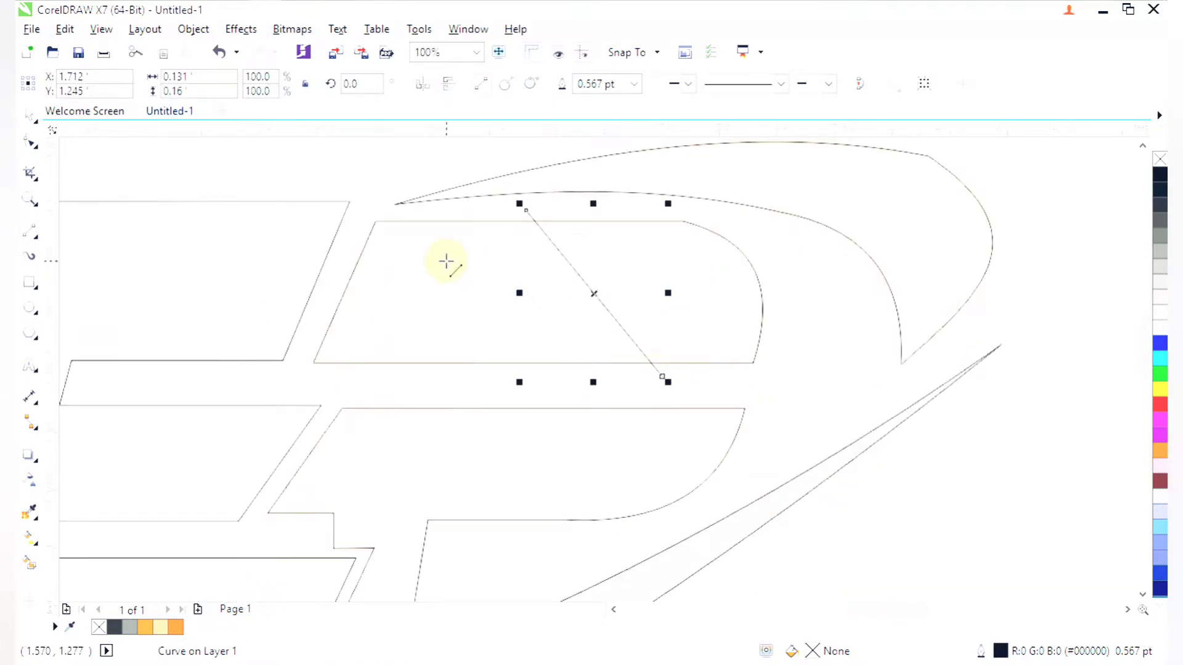
pyautogui.click(31, 144)
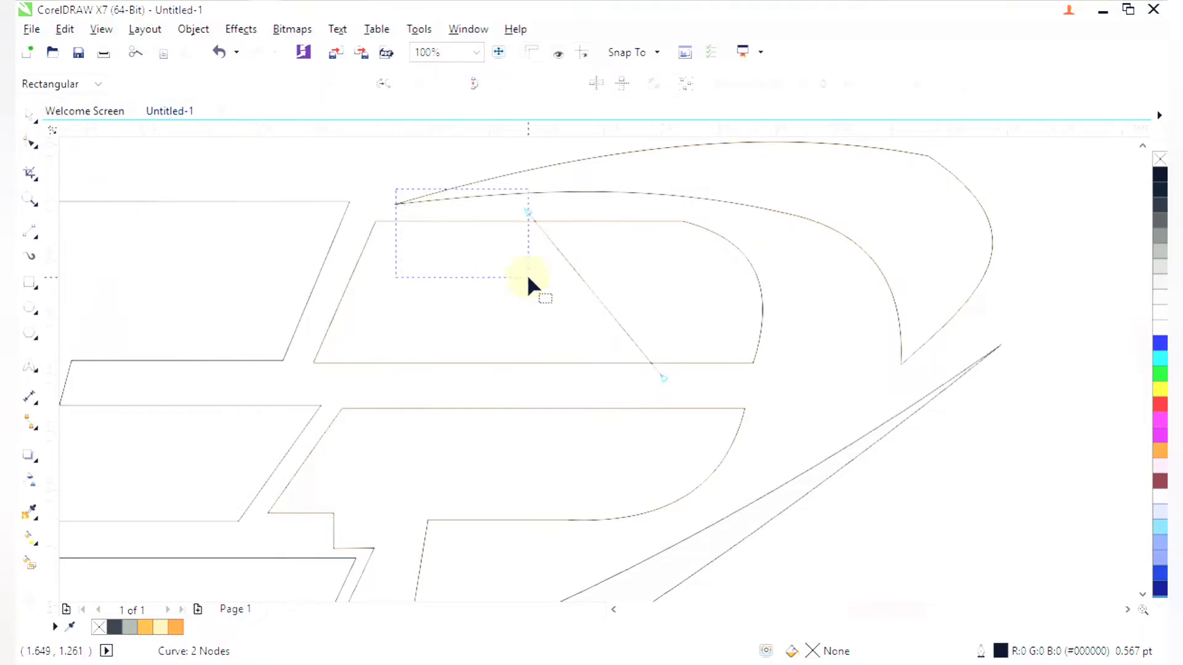
pyautogui.moveTo(679, 397); pyautogui.dragTo(680, 398)
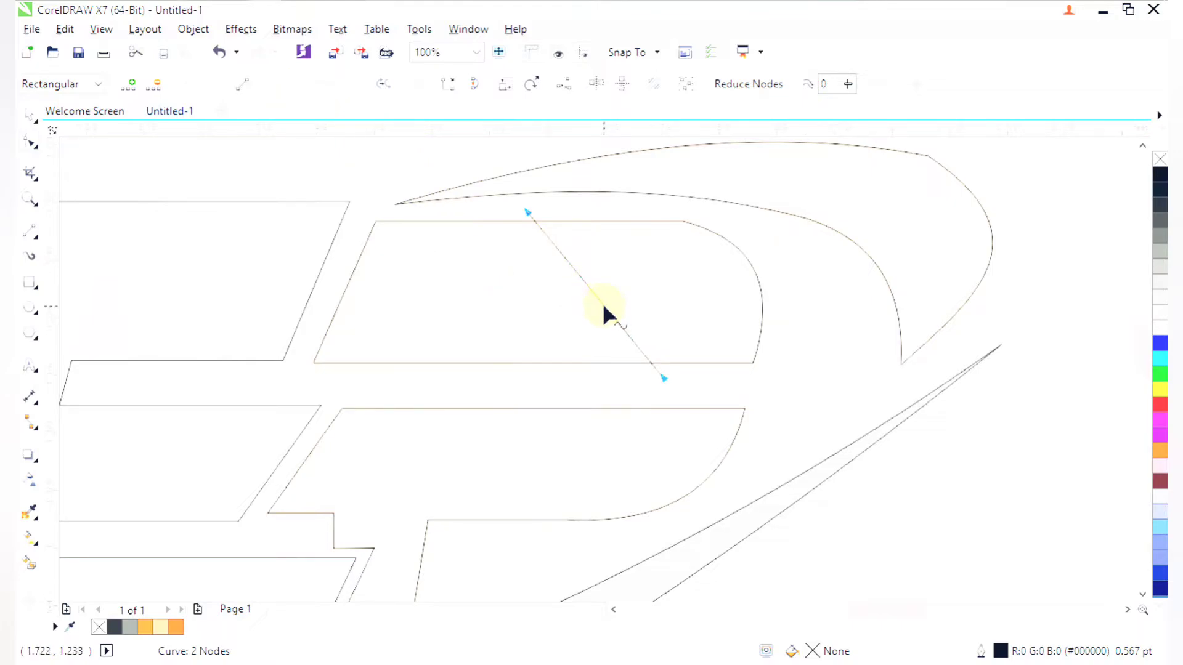
pyautogui.moveTo(601, 302); pyautogui.dragTo(757, 484)
pyautogui.press('space')
# Draw a second diagonal two-point line across the P's lower part, about 0.098 ft wide and 0.135 ft high
pyautogui.scroll(-3, 690, 361)
pyautogui.press('F2')
pyautogui.moveTo(460, 282); pyautogui.dragTo(688, 492)
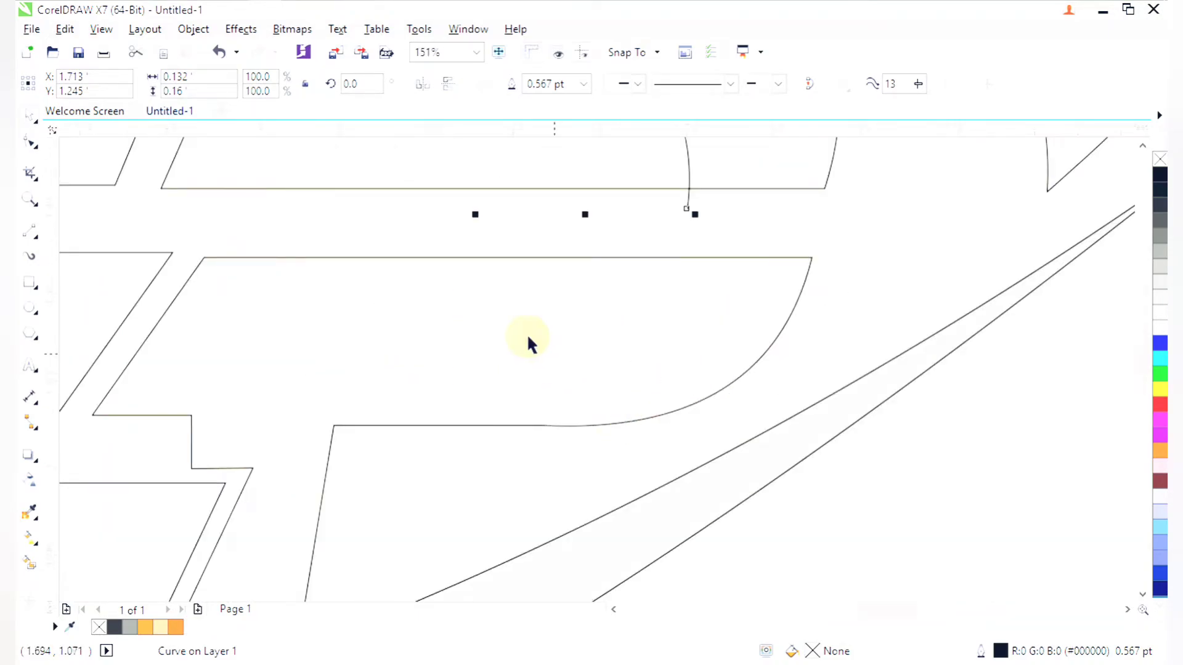
pyautogui.press('F10')
pyautogui.click(34, 241)
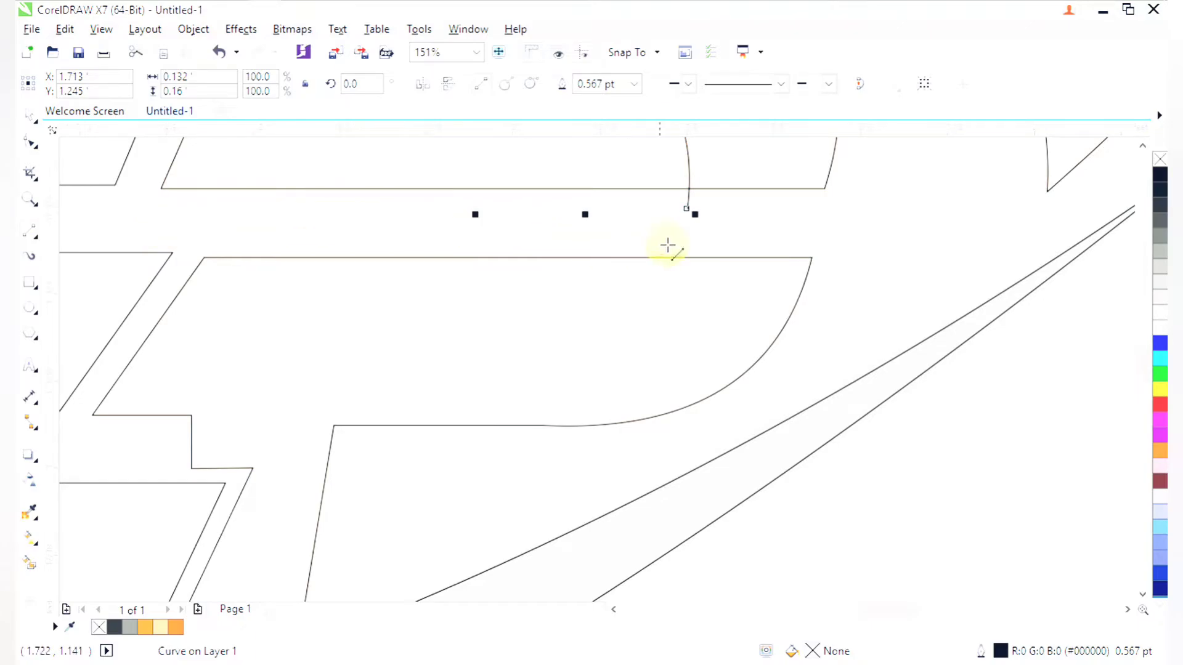
pyautogui.moveTo(670, 233); pyautogui.dragTo(516, 445)
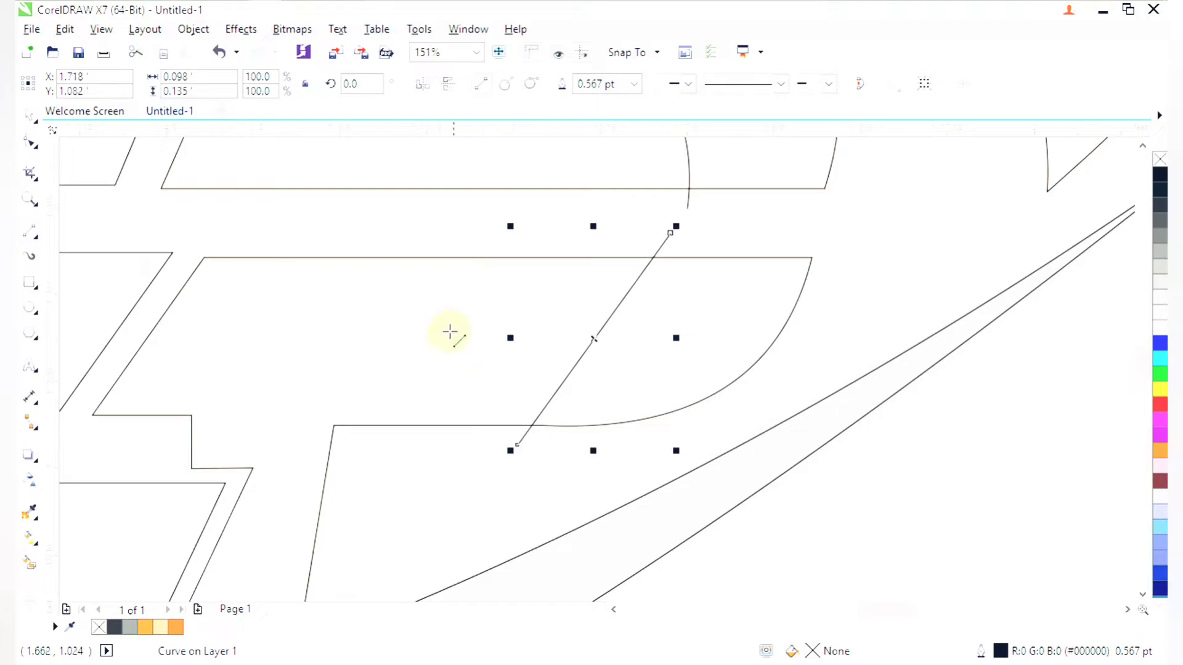
# Convert the second line to a curve and bend it outward to follow the P's lower bowl
pyautogui.click(32, 144)
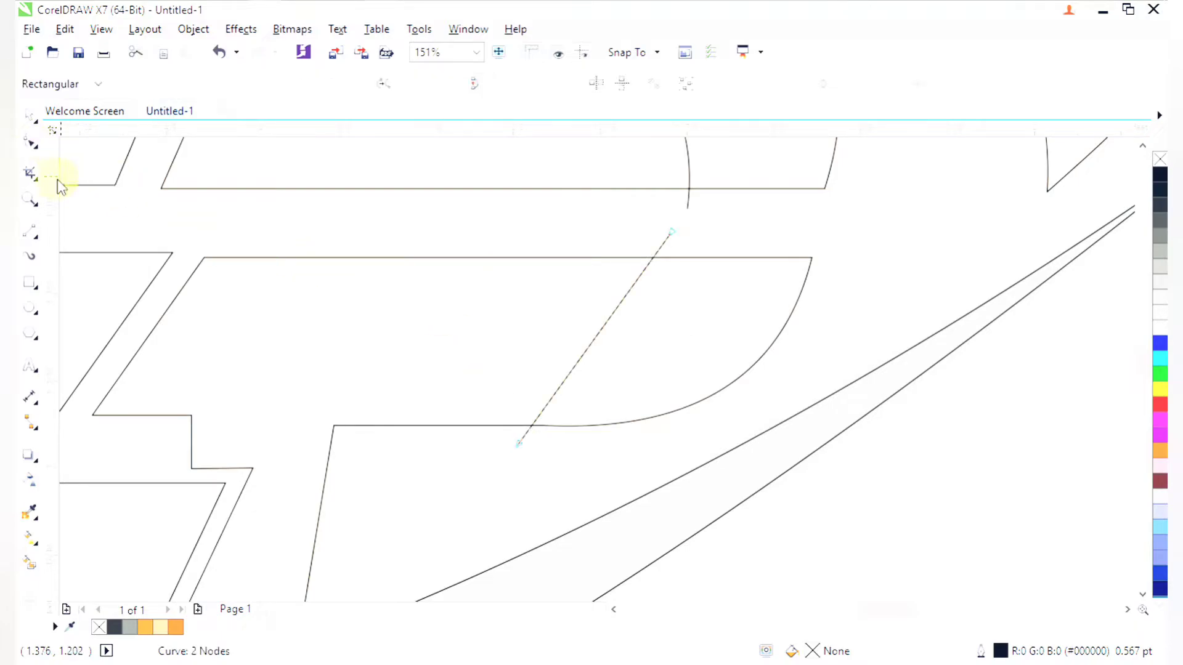
pyautogui.scroll(-3, 148, 188)
pyautogui.moveTo(485, 380); pyautogui.dragTo(486, 381)
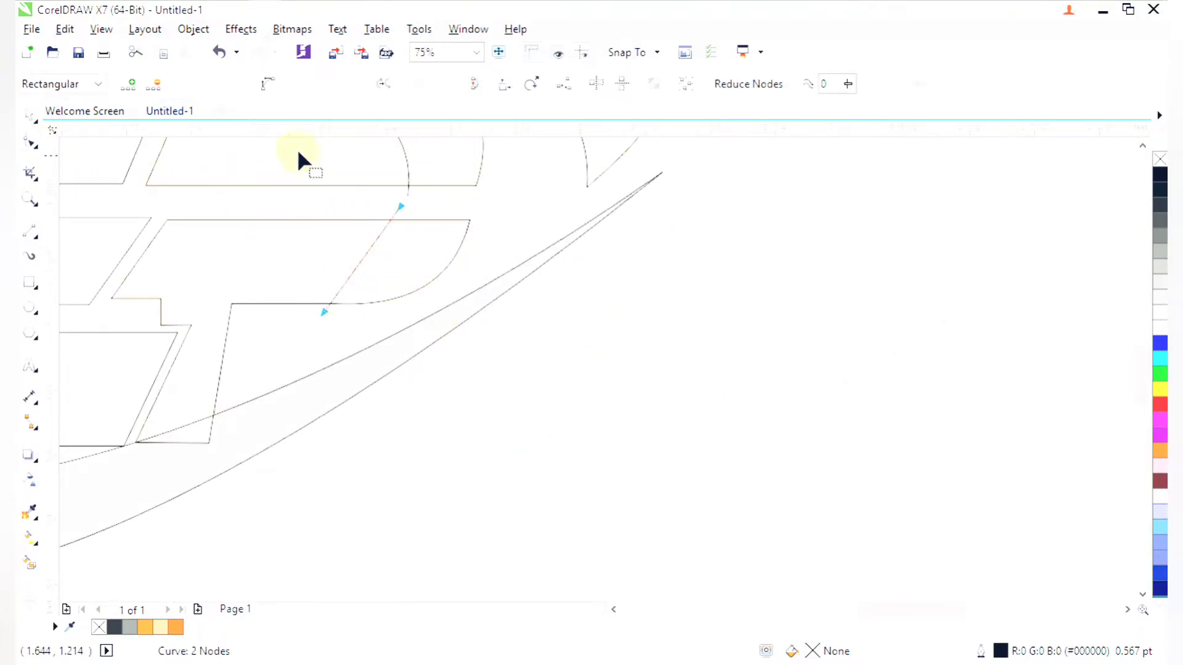
pyautogui.moveTo(352, 207); pyautogui.dragTo(419, 334)
pyautogui.moveTo(545, 353); pyautogui.dragTo(558, 361)
pyautogui.scroll(-2, 556, 357)
pyautogui.press('space')
pyautogui.scroll(-1, 556, 358)
pyautogui.press('F2')
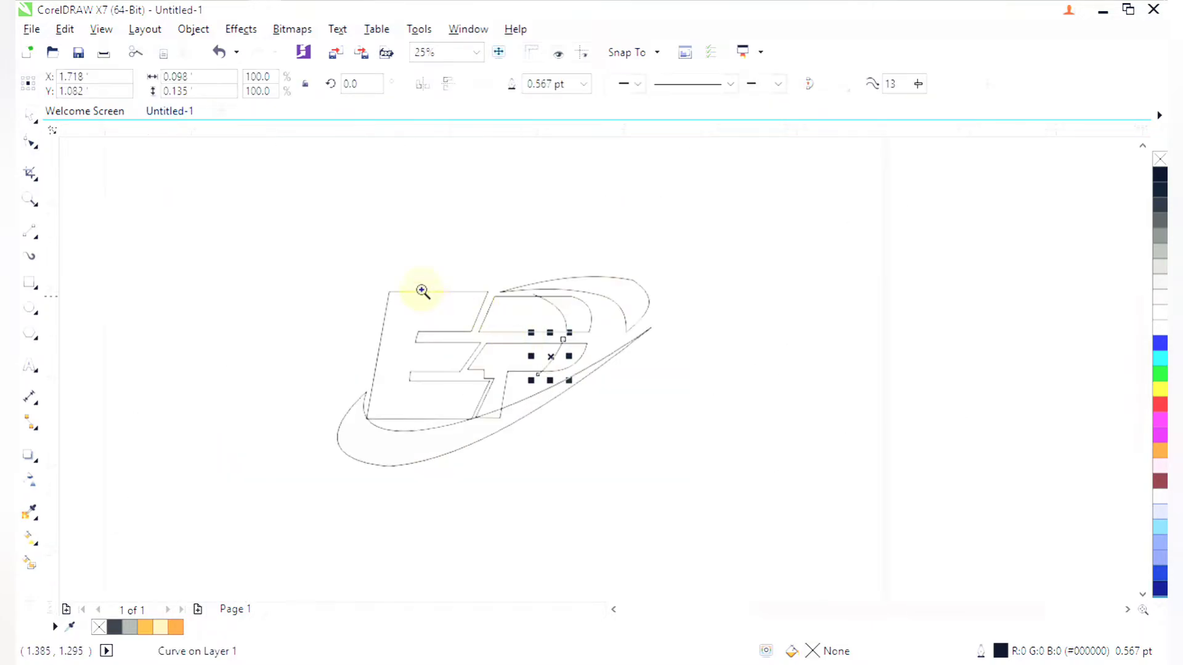
pyautogui.moveTo(396, 276); pyautogui.dragTo(507, 367)
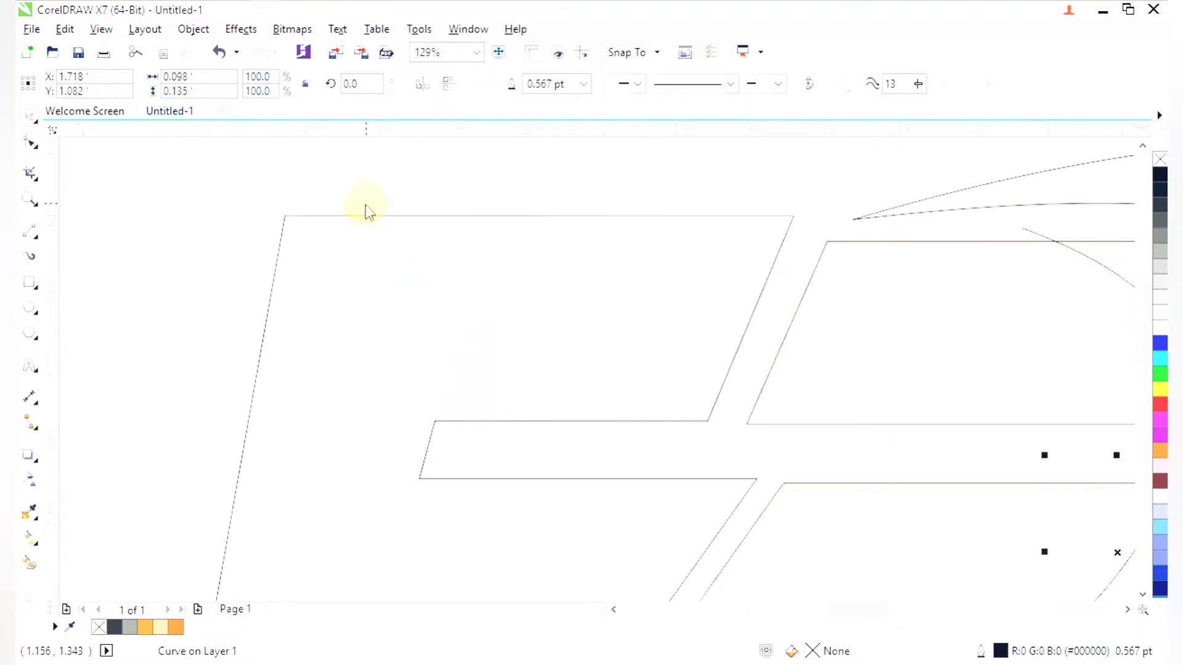
# Draw a diagonal two-point line across the E's upper arm, about 0.121 ft wide and 0.18 ft high
pyautogui.press('F10')
pyautogui.click(31, 233)
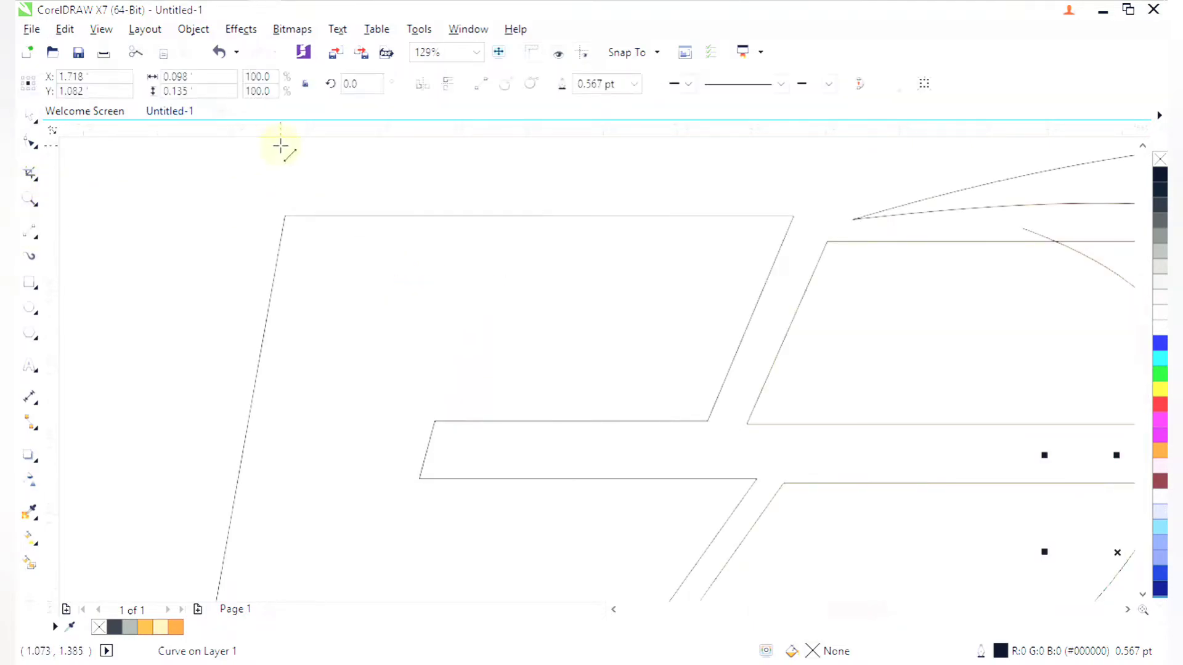
pyautogui.press('Escape')
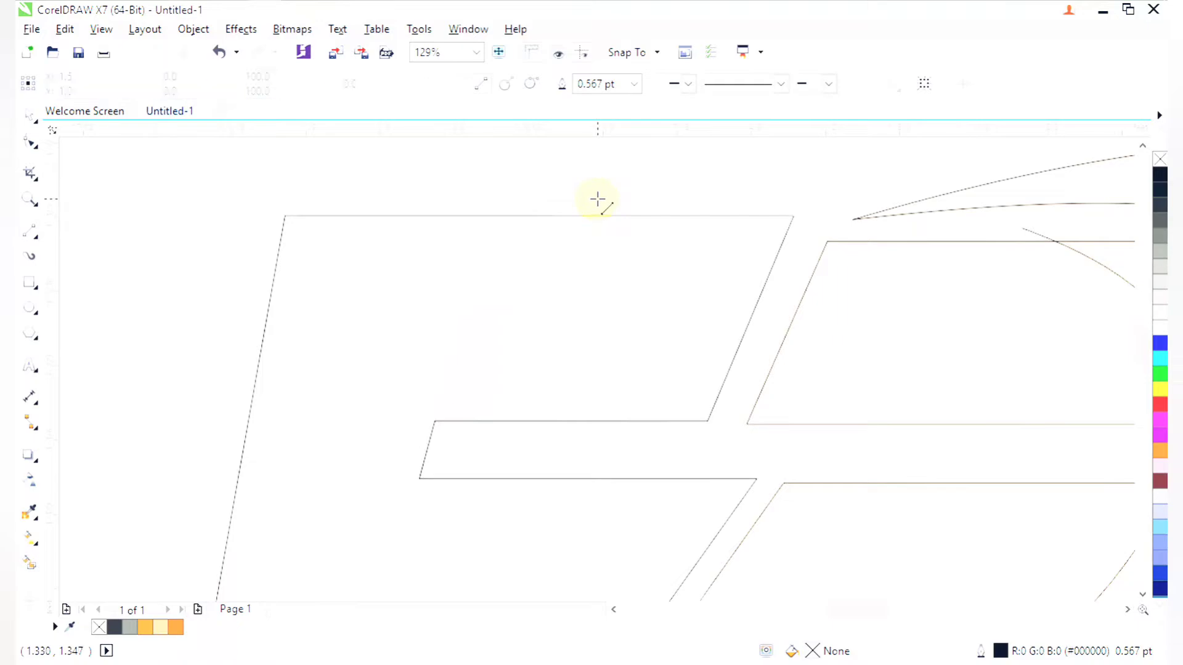
pyautogui.moveTo(589, 207); pyautogui.dragTo(435, 440)
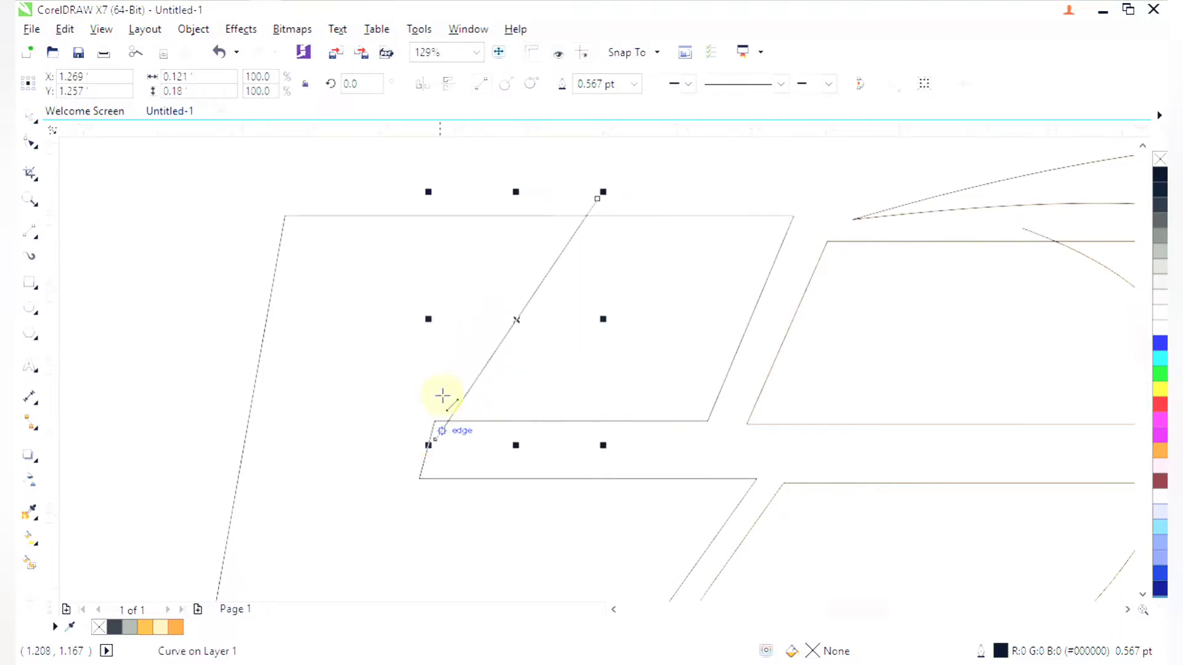
# Convert the E's diagonal line to a curve and bend it outward into an arc toward the upper-left corner of the letter
pyautogui.click(25, 141)
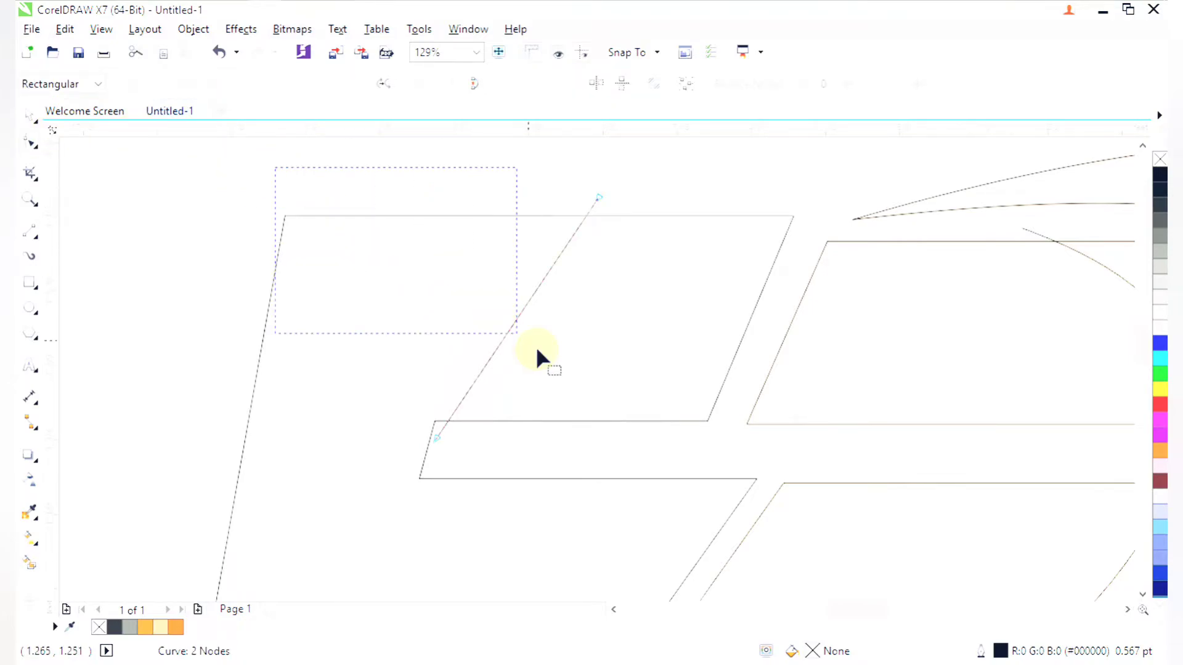
pyautogui.moveTo(538, 350); pyautogui.dragTo(656, 450)
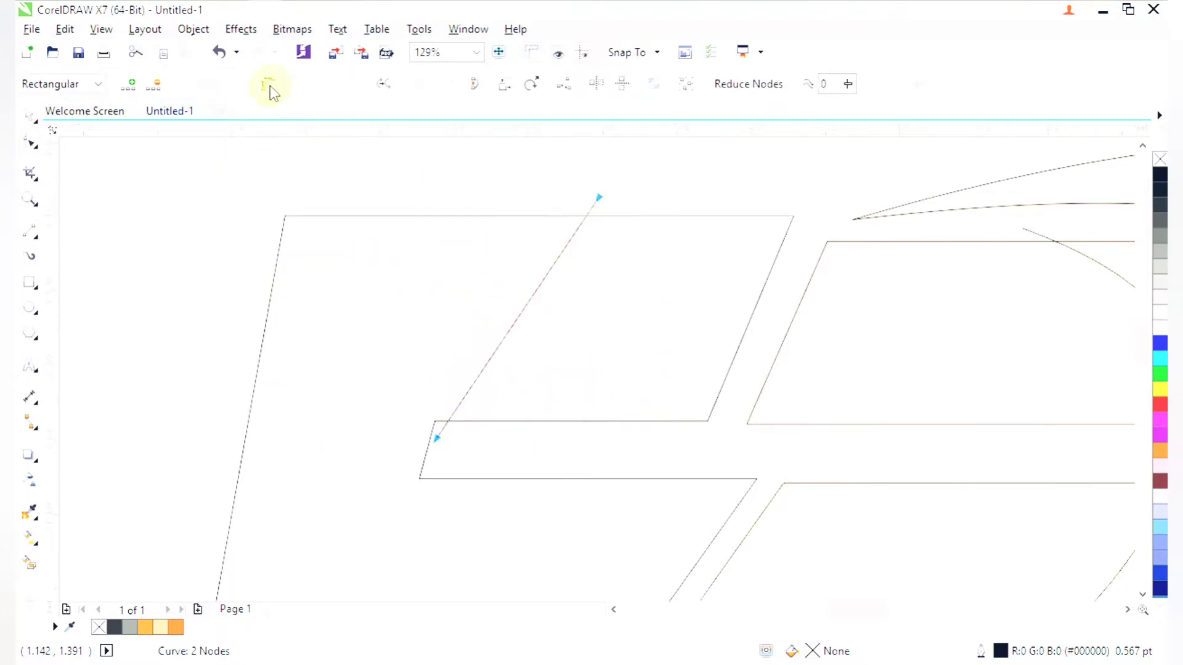
pyautogui.press('z')
pyautogui.moveTo(352, 169); pyautogui.dragTo(589, 443)
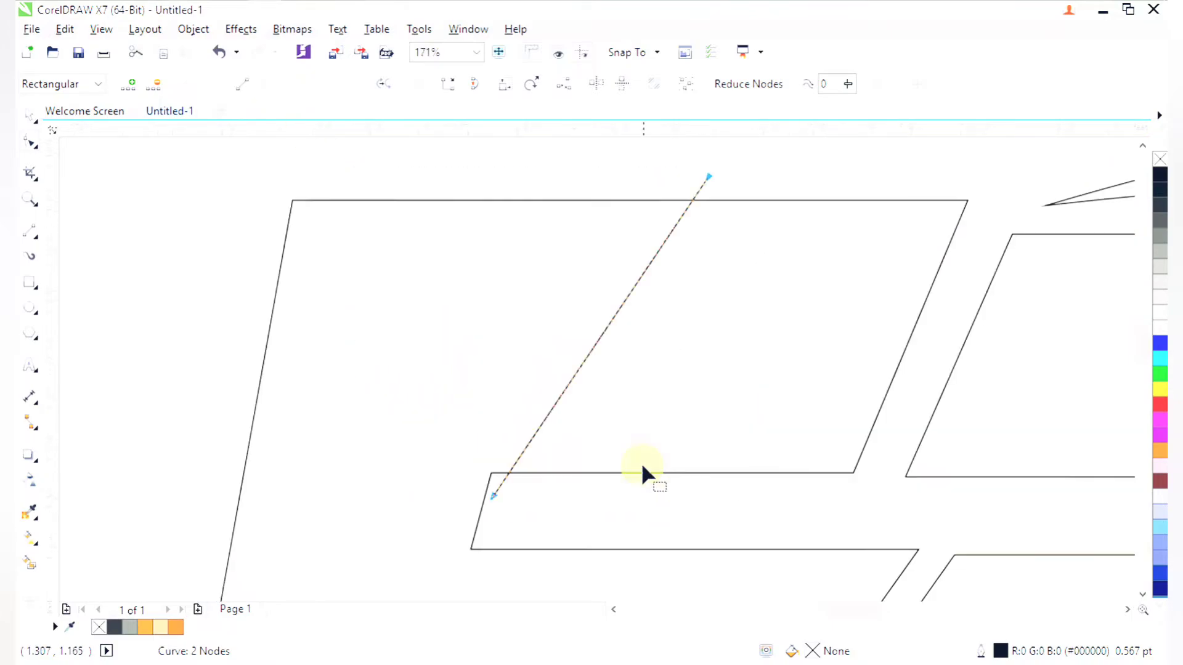
pyautogui.moveTo(595, 341); pyautogui.dragTo(553, 316)
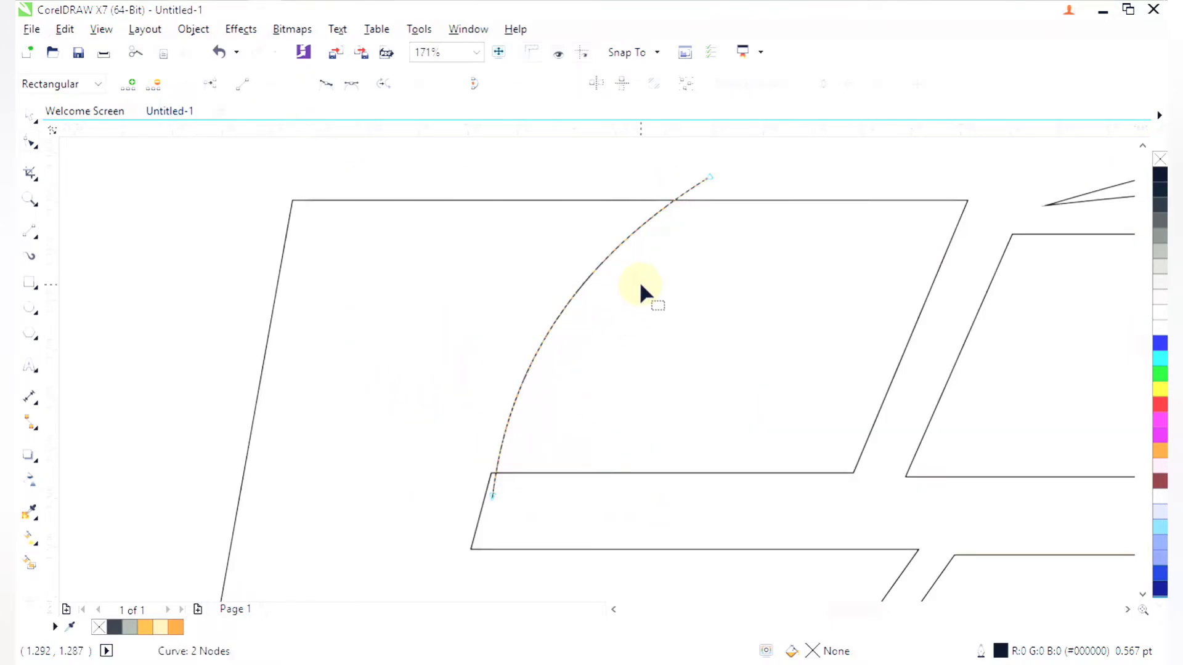
pyautogui.click(709, 177)
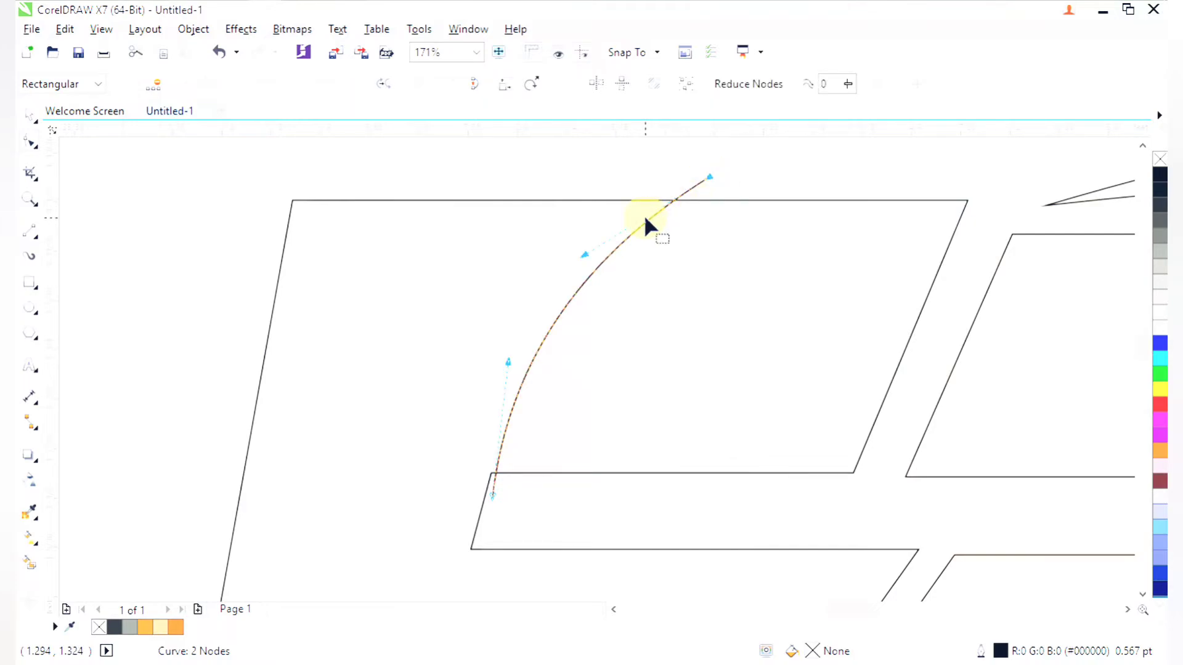
pyautogui.press('space')
pyautogui.scroll(-3, 645, 218)
pyautogui.press('F2')
pyautogui.moveTo(570, 206); pyautogui.dragTo(851, 449)
pyautogui.moveTo(507, 214); pyautogui.dragTo(826, 441)
pyautogui.click(945, 445)
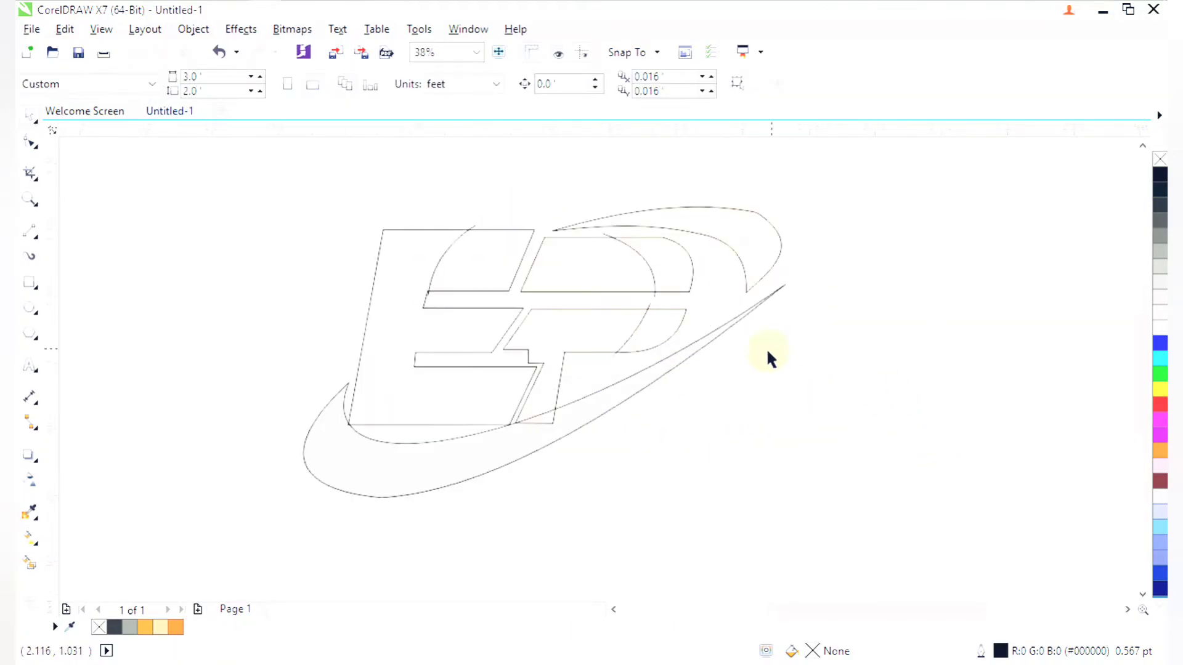
# Give the lower swoosh a dark grey #3A3A3A fill and a matching outline
pyautogui.click(461, 481)
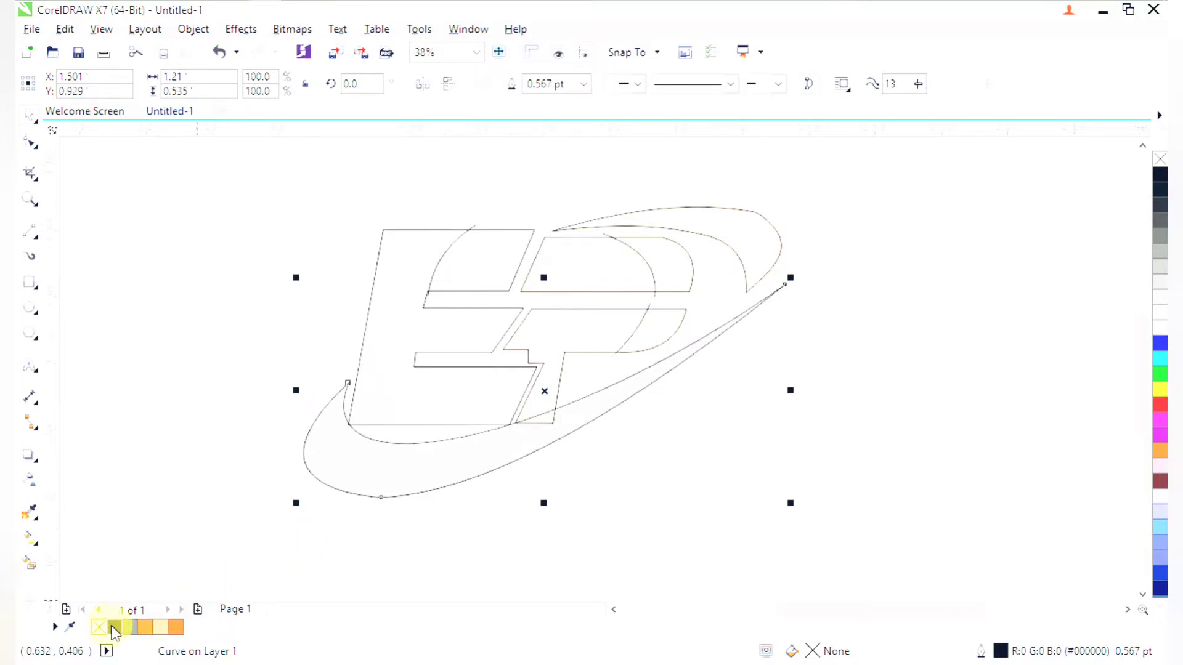
pyautogui.click(114, 630)
pyautogui.rightClick(113, 628)
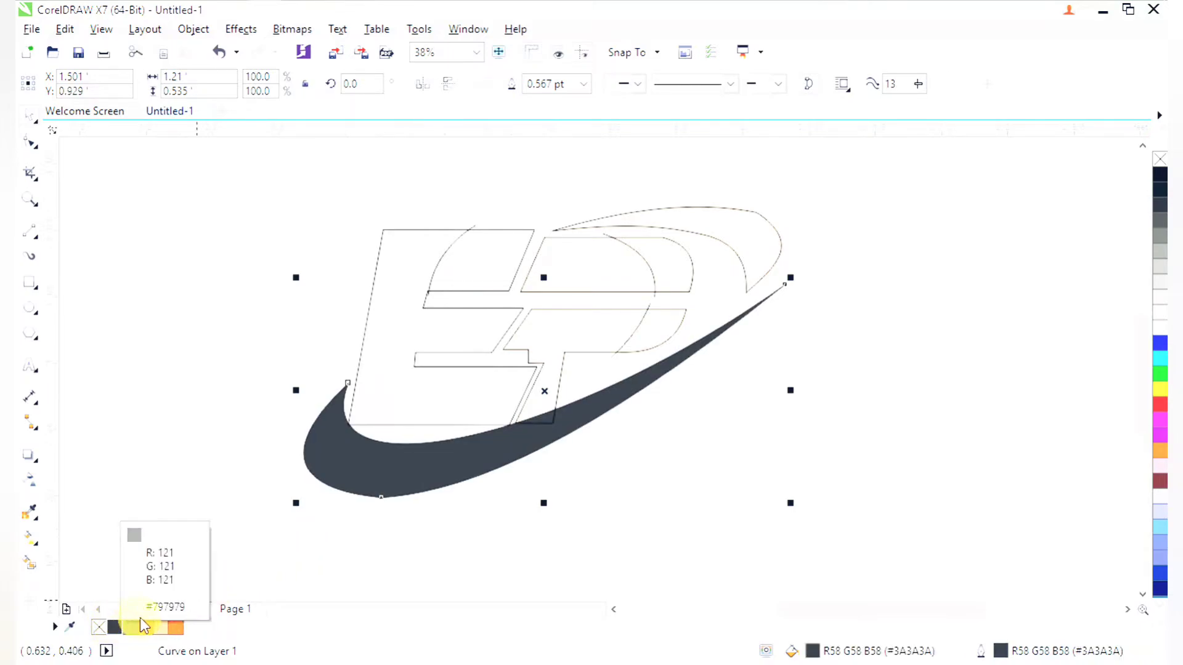
pyautogui.click(262, 394)
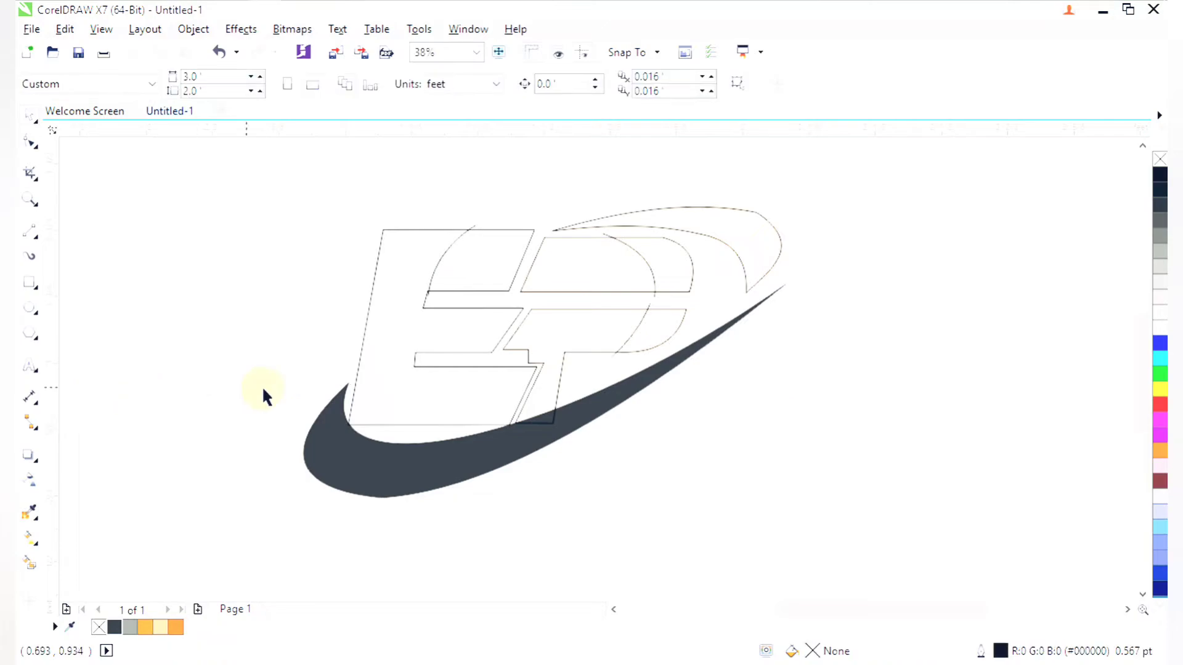
# Smart-fill the E's upper arm section and the outer sections of both P bowls with yellow and a 0.567 pt outline
pyautogui.click(34, 568)
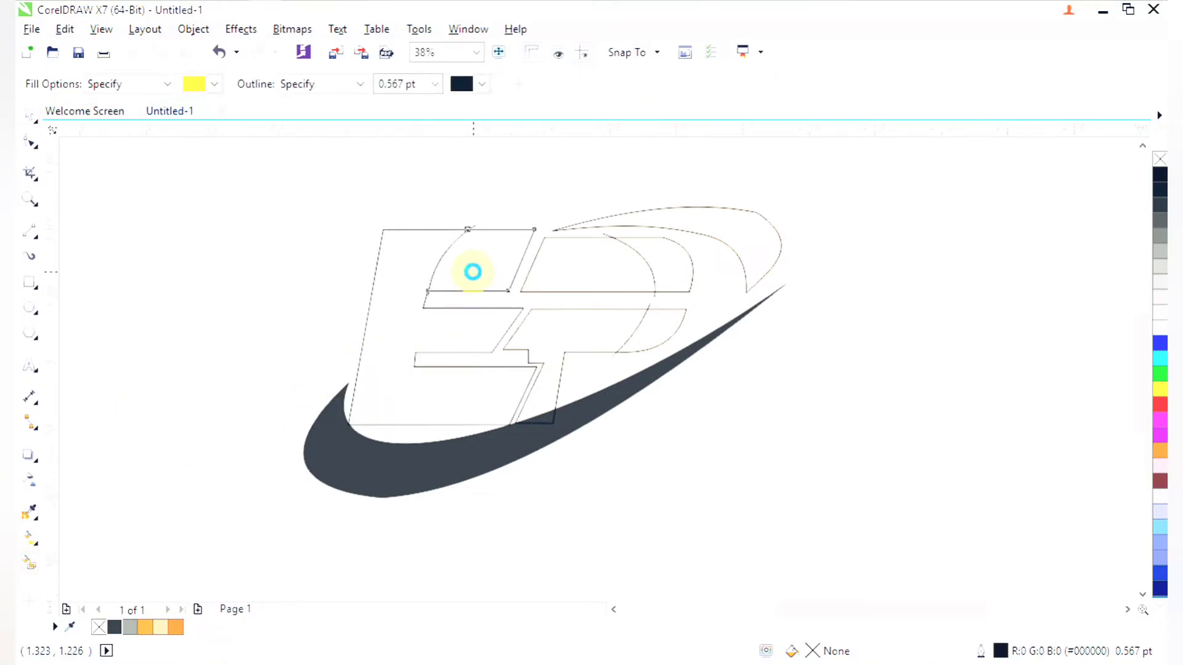
pyautogui.click(473, 272)
pyautogui.click(652, 269)
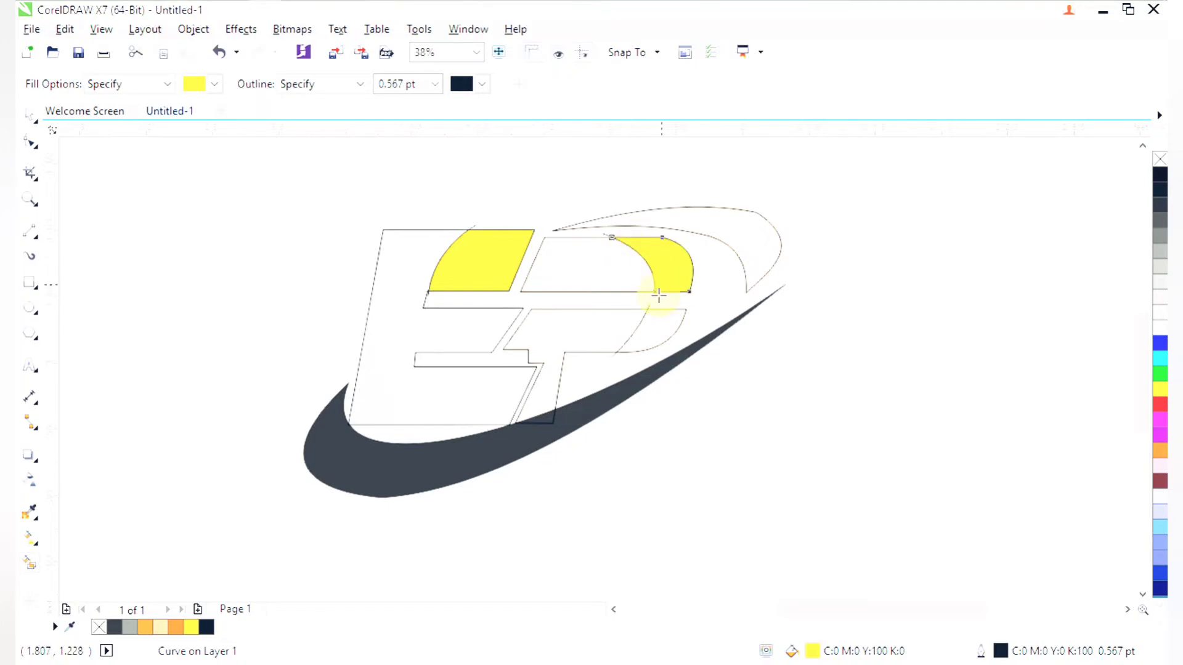
pyautogui.click(648, 343)
pyautogui.press('space')
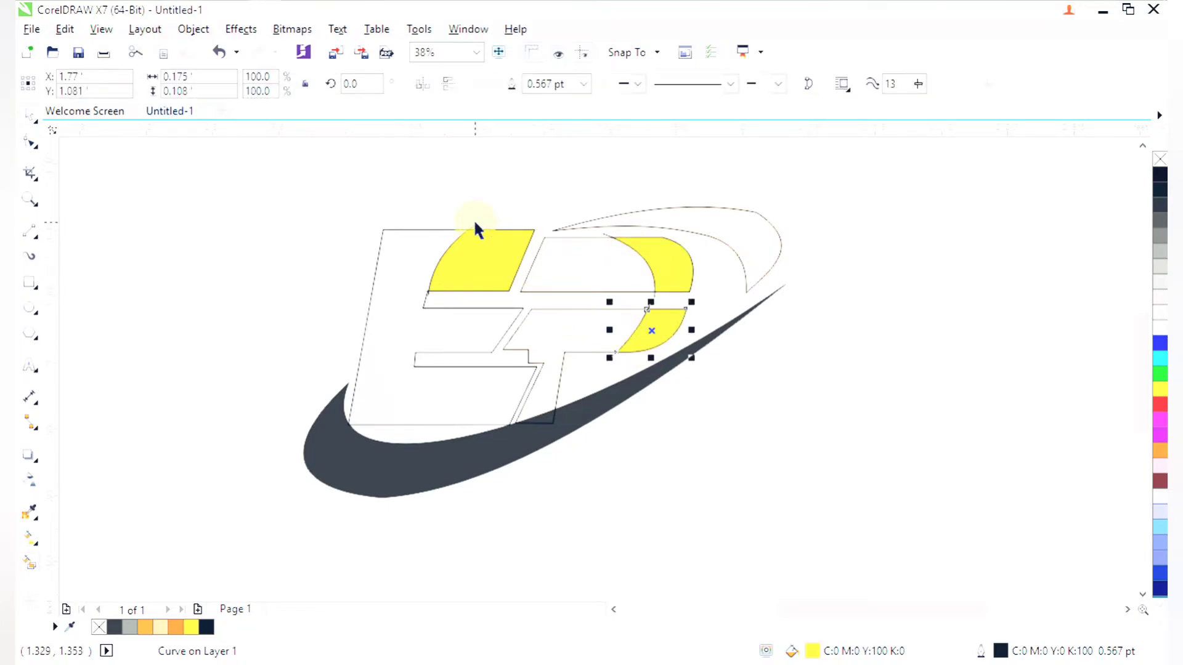
# Delete the three curved dividing lines along the yellow sections of the E and P
pyautogui.click(473, 219)
pyautogui.click(474, 228)
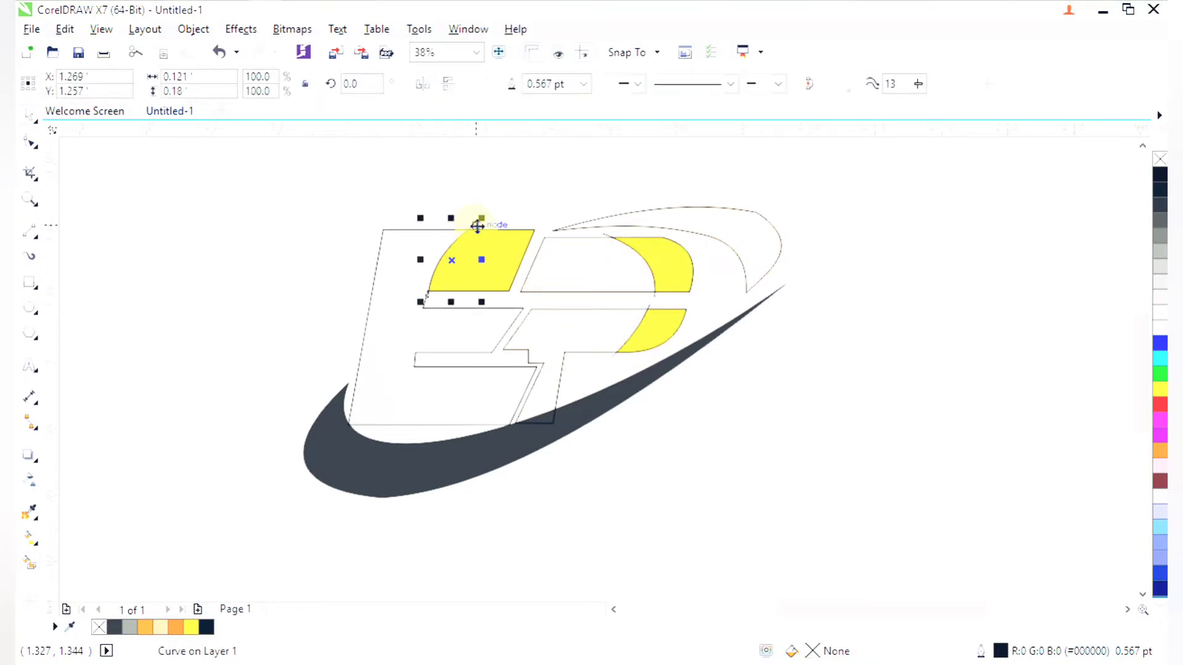
pyautogui.click(622, 247)
pyautogui.click(610, 235)
pyautogui.click(633, 305)
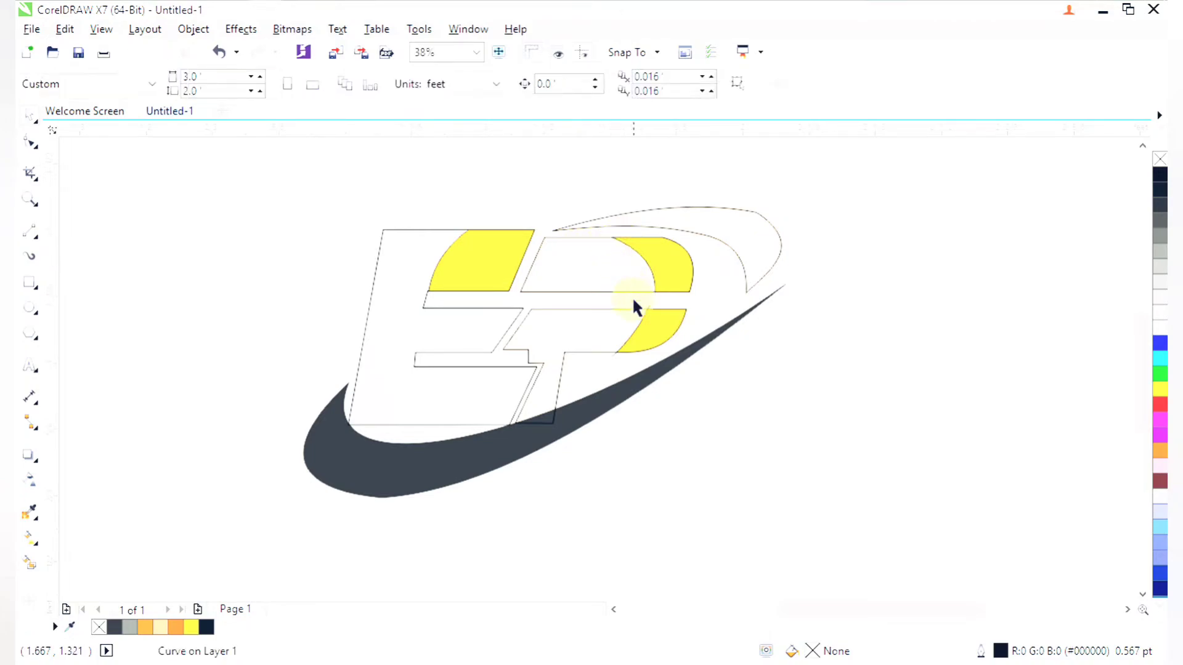
pyautogui.click(648, 313)
# Apply a horizontal linear fountain fill to the E, running from dark grey #3A3A3A to grey #797979
pyautogui.click(551, 309)
pyautogui.click(389, 362)
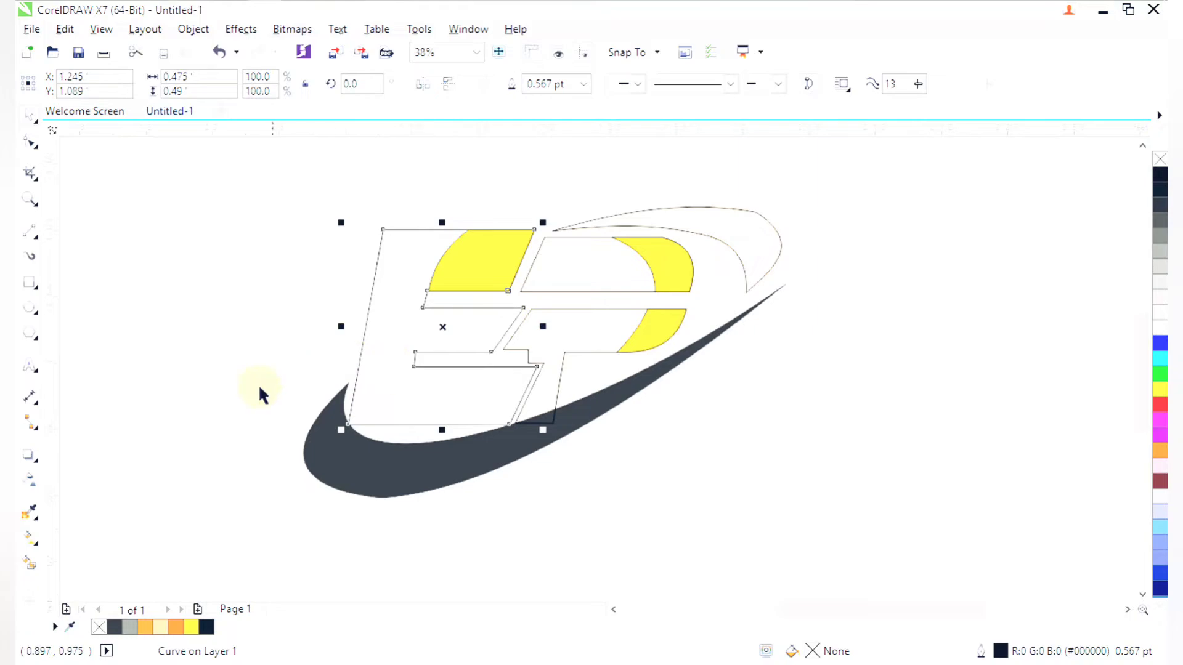
pyautogui.click(39, 553)
pyautogui.click(55, 537)
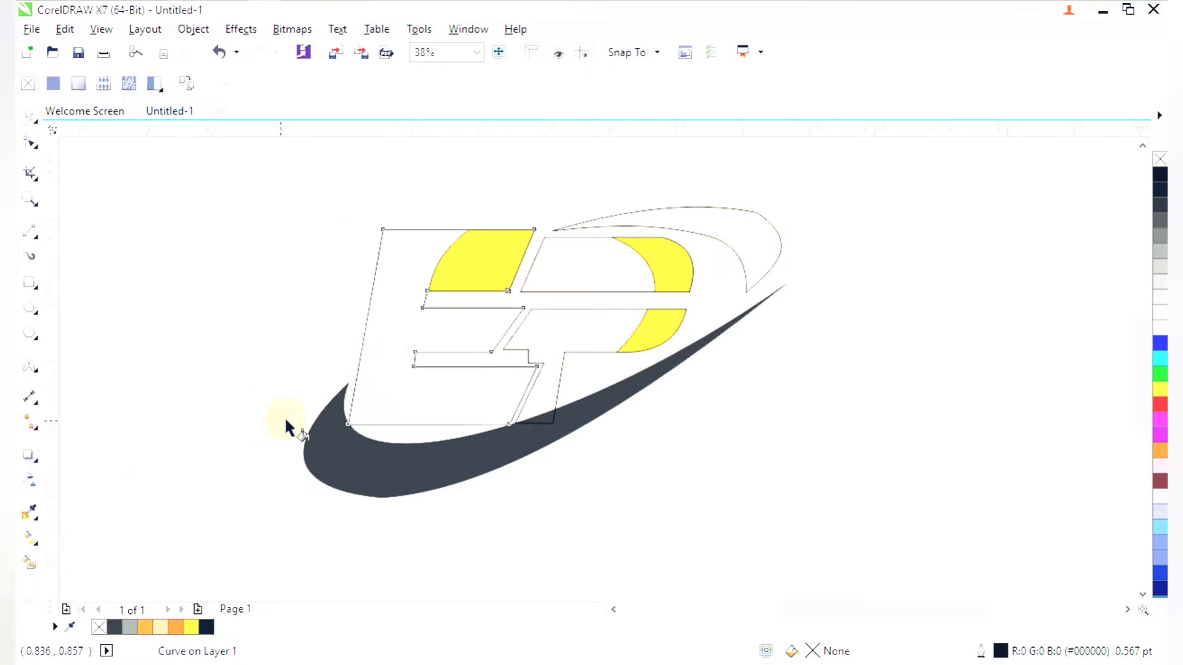
pyautogui.moveTo(364, 327); pyautogui.dragTo(506, 331)
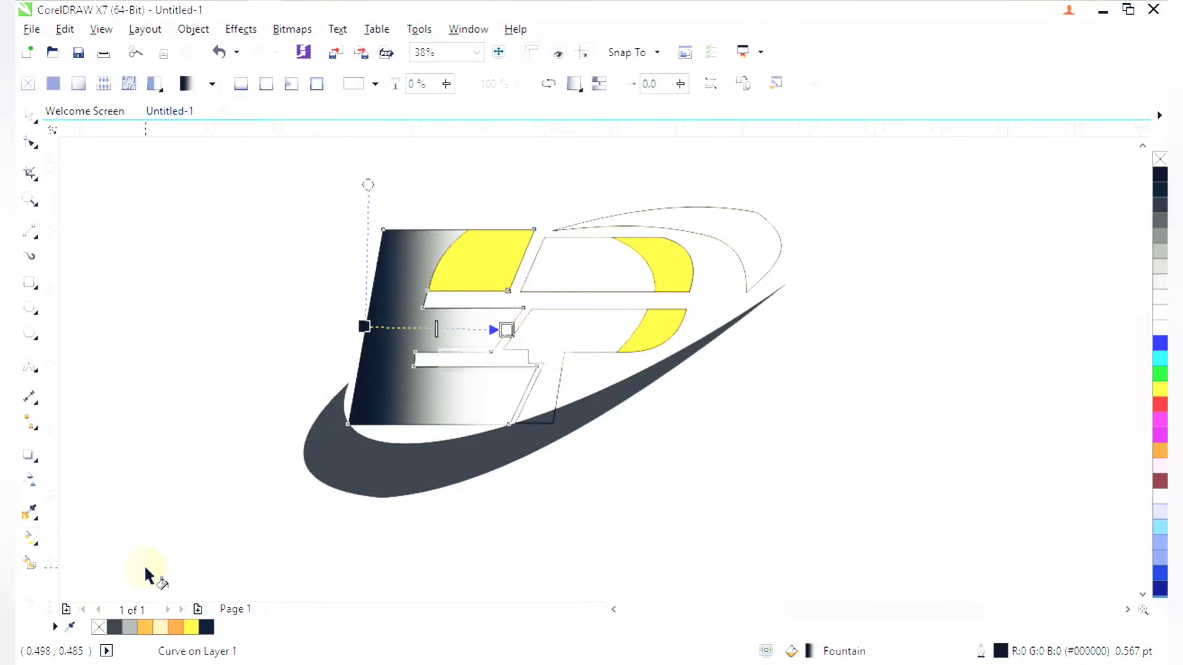
pyautogui.moveTo(118, 632); pyautogui.dragTo(224, 504)
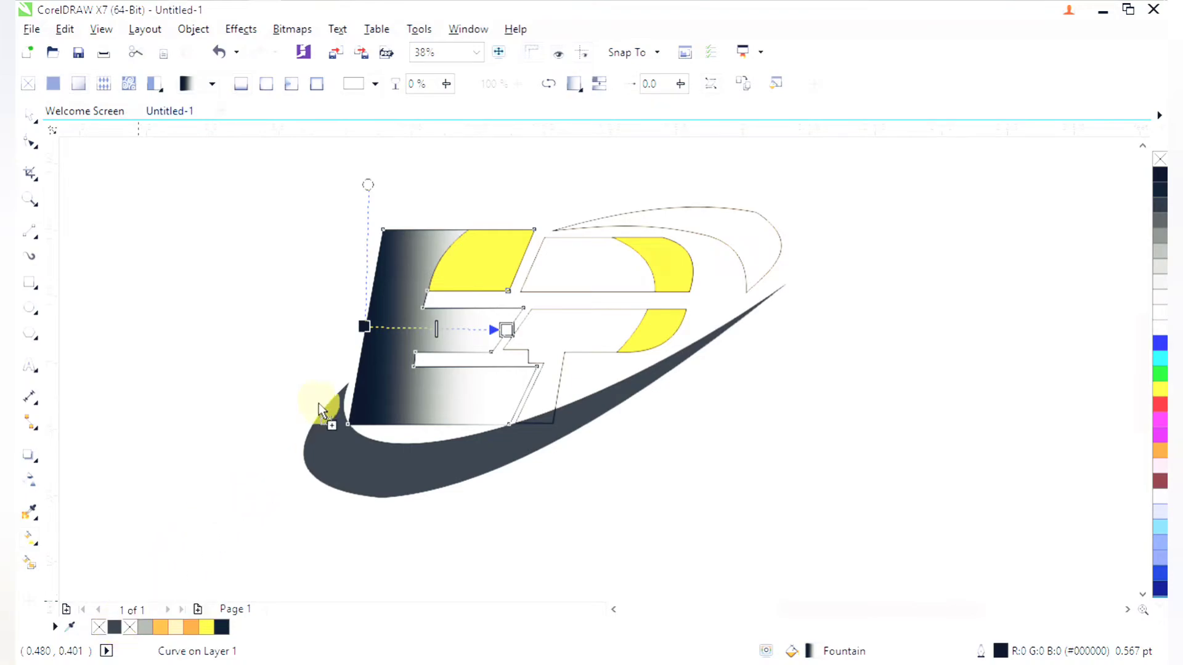
pyautogui.moveTo(372, 324); pyautogui.dragTo(367, 326)
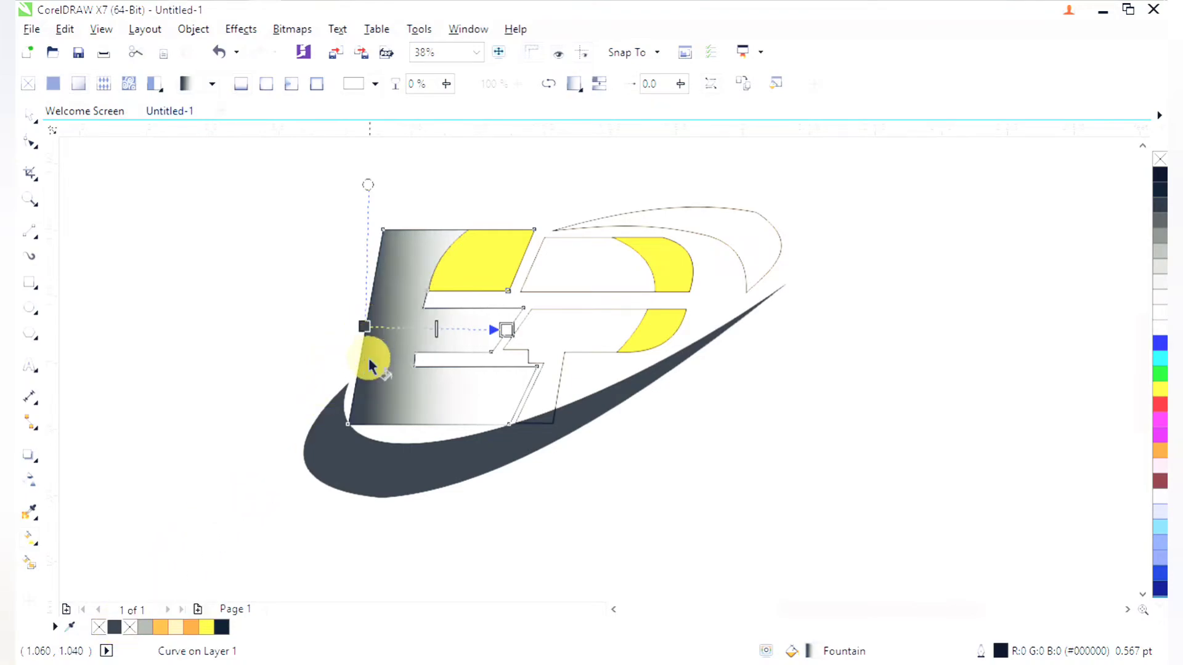
pyautogui.moveTo(149, 629); pyautogui.dragTo(443, 394)
pyautogui.moveTo(483, 347); pyautogui.dragTo(506, 331)
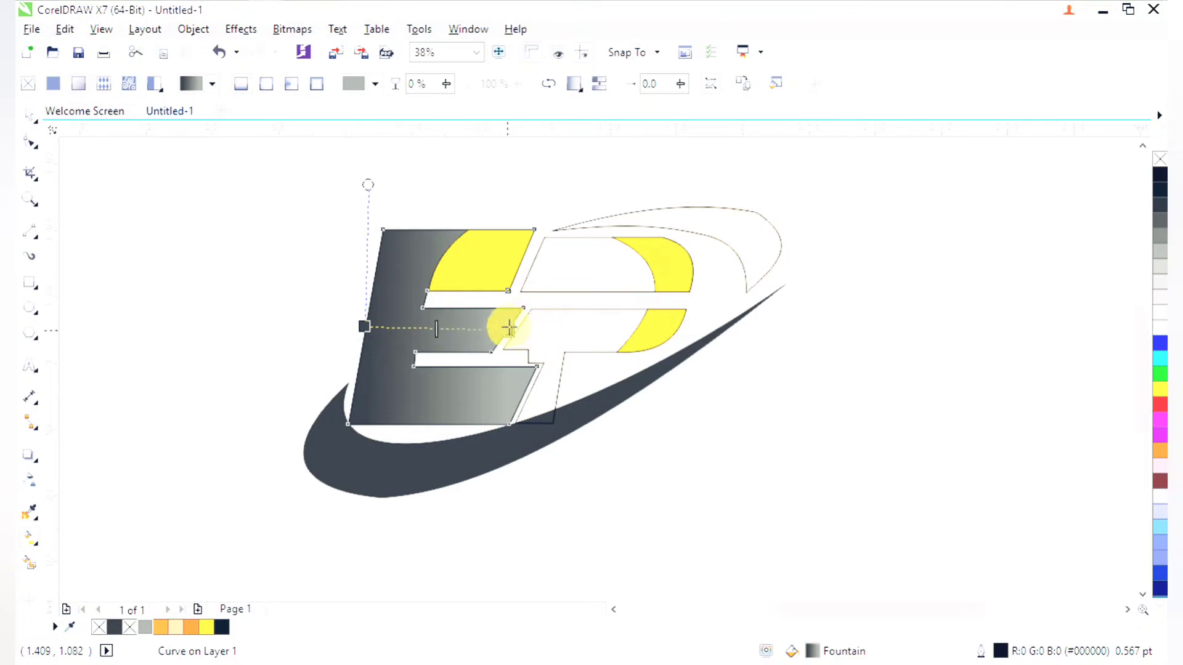
pyautogui.press('space')
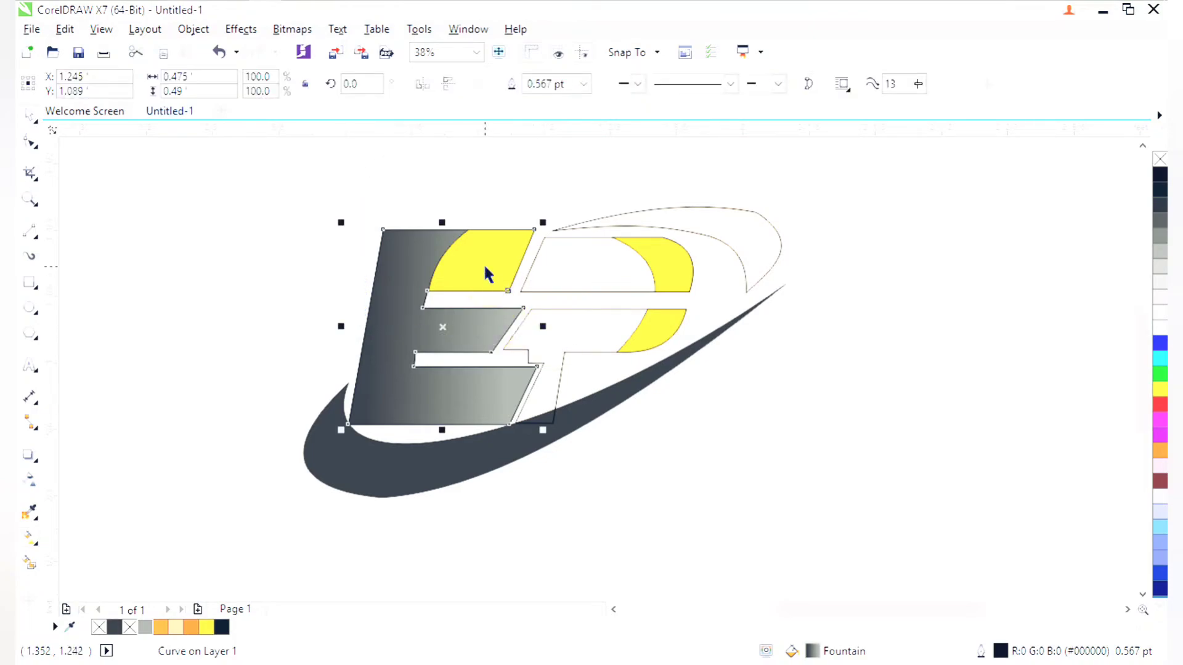
# Copy the E's grey fountain fill onto the yellow section of its upper arm
pyautogui.click(485, 268)
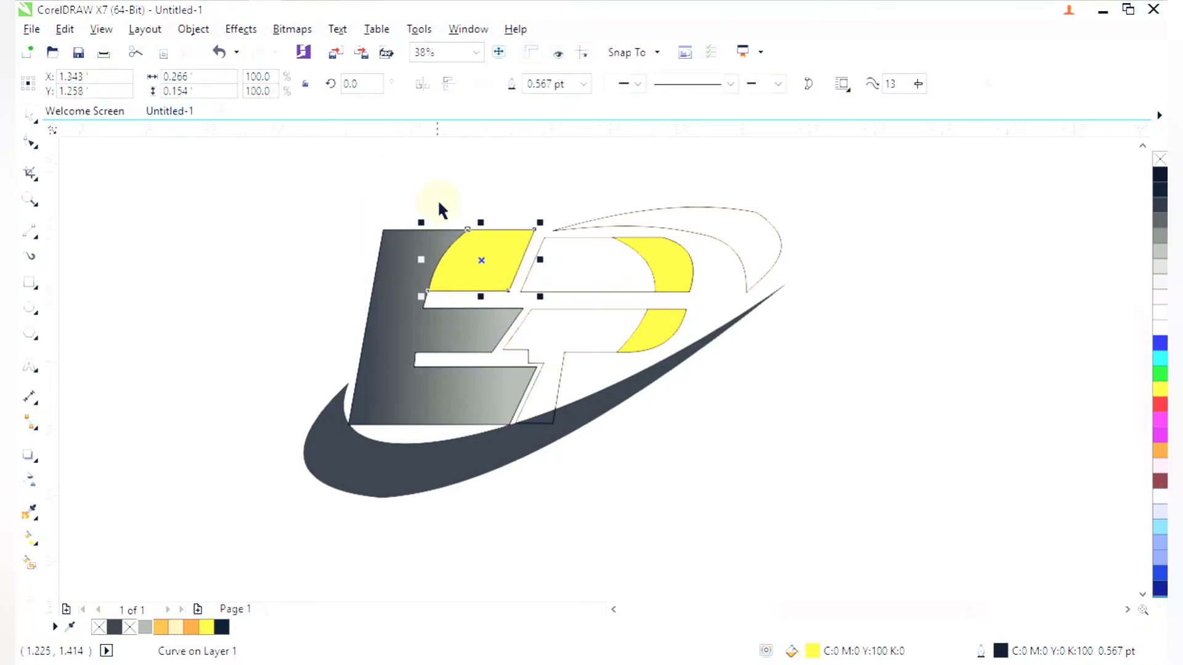
pyautogui.press('g')
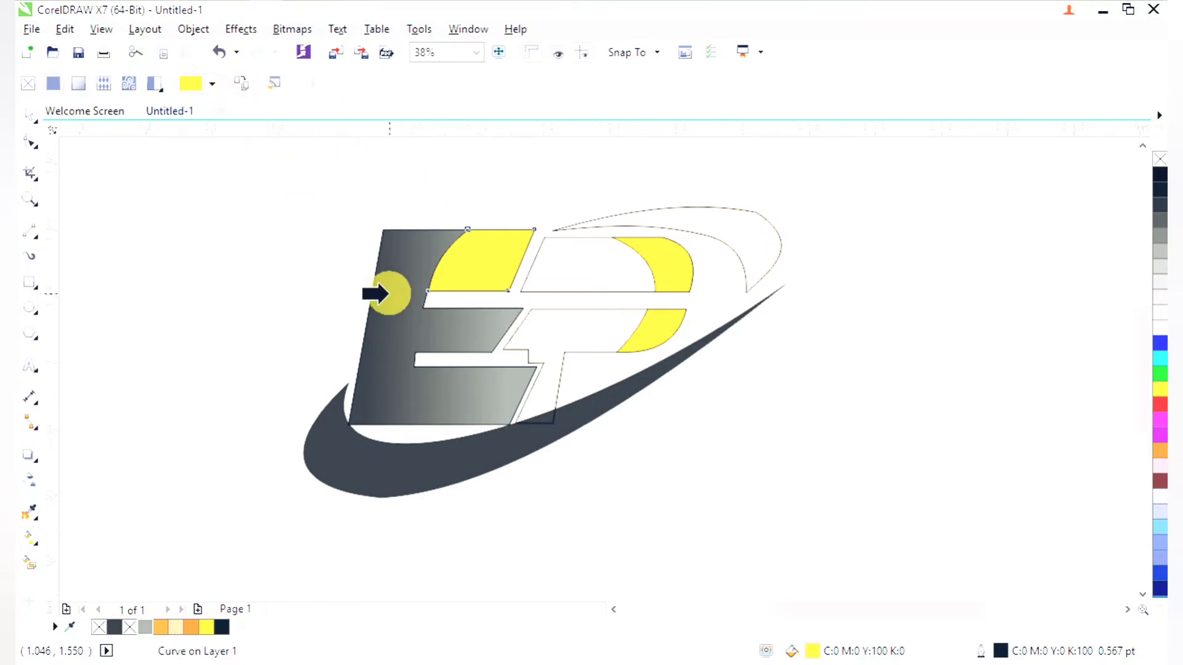
pyautogui.click(388, 294)
pyautogui.press('space')
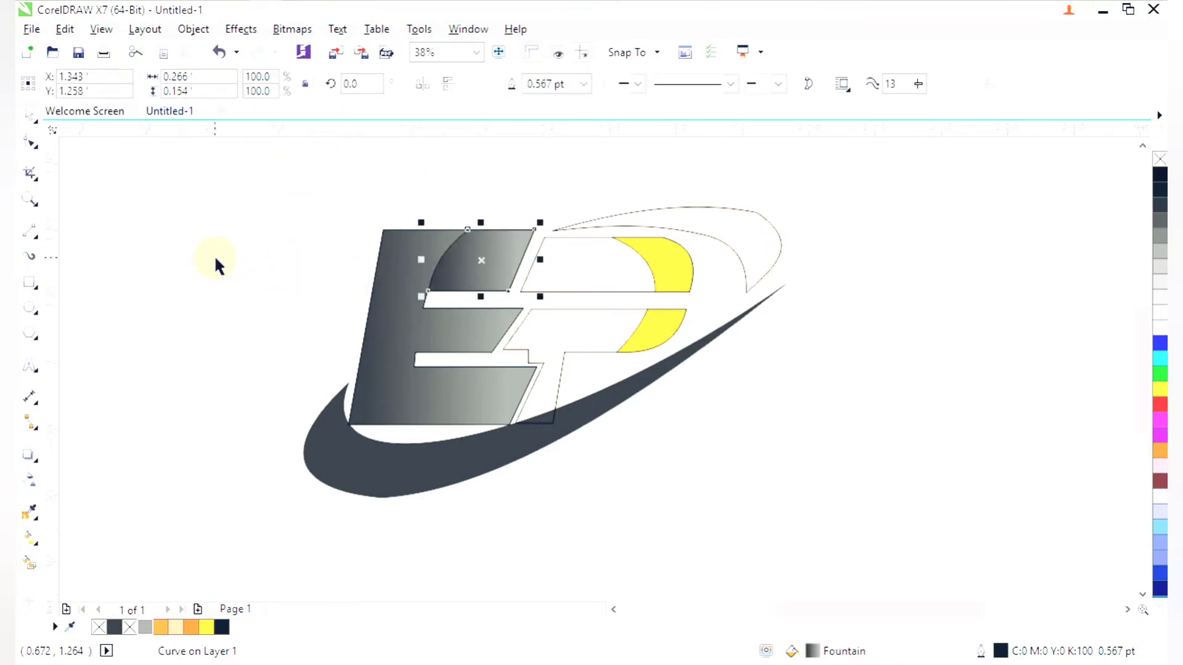
# Apply a horizontal linear fountain fill to the P's upper shape, running from light orange to pale yellow
pyautogui.click(611, 267)
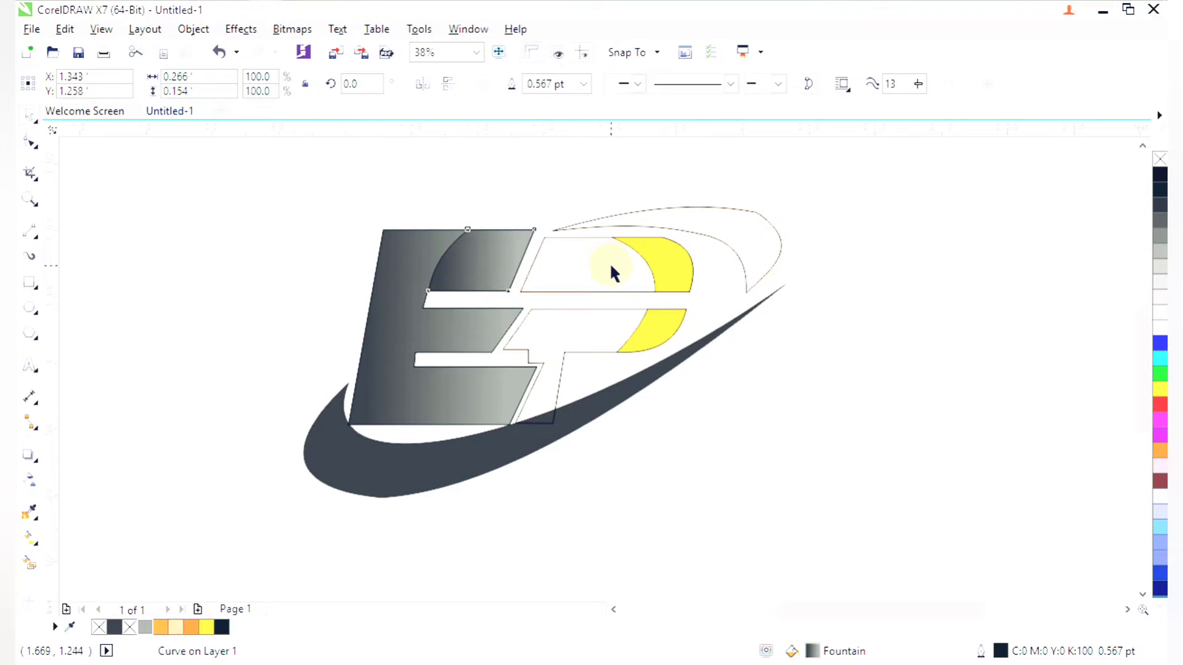
pyautogui.click(557, 291)
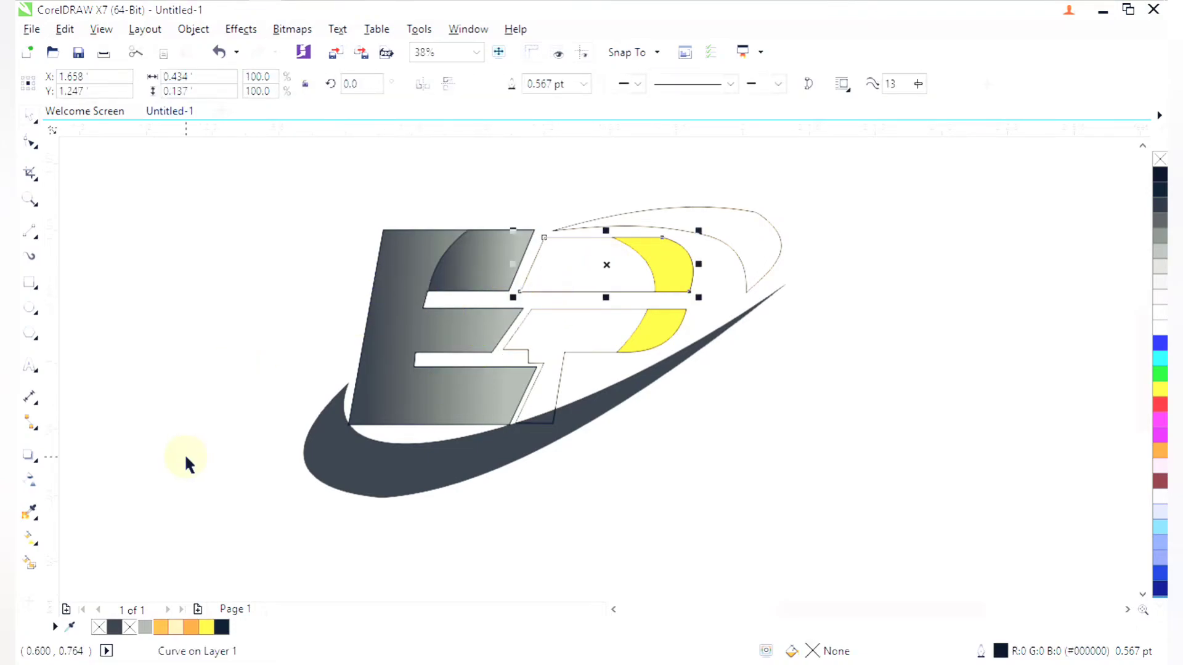
pyautogui.click(31, 537)
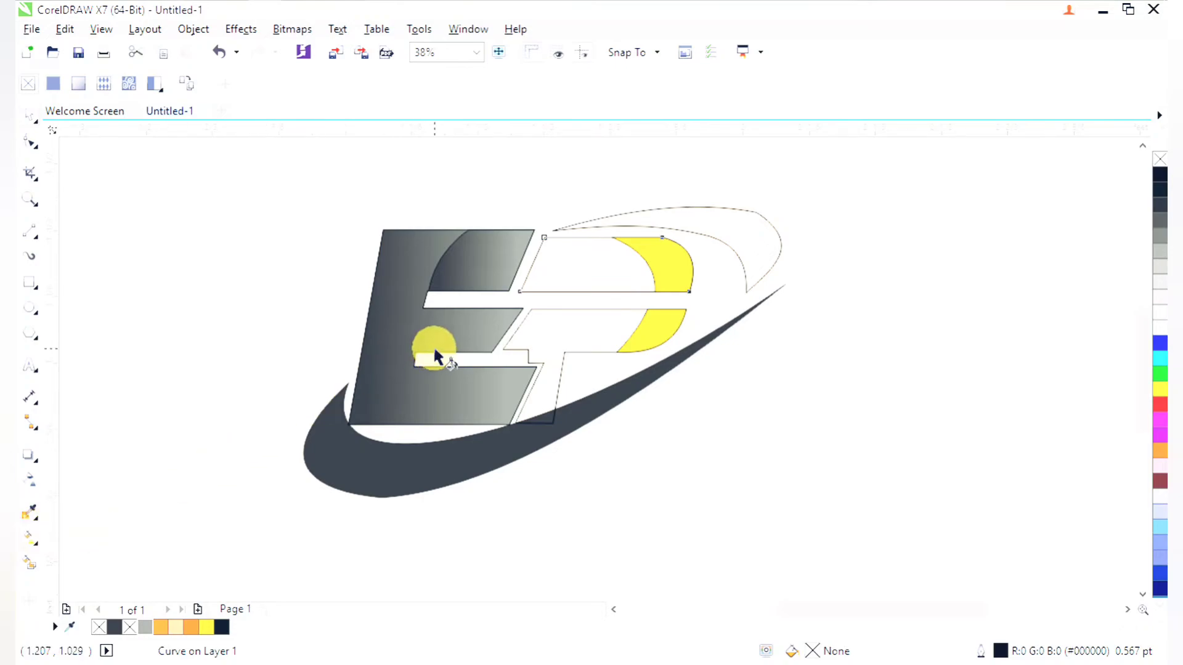
pyautogui.moveTo(522, 259); pyautogui.dragTo(660, 269)
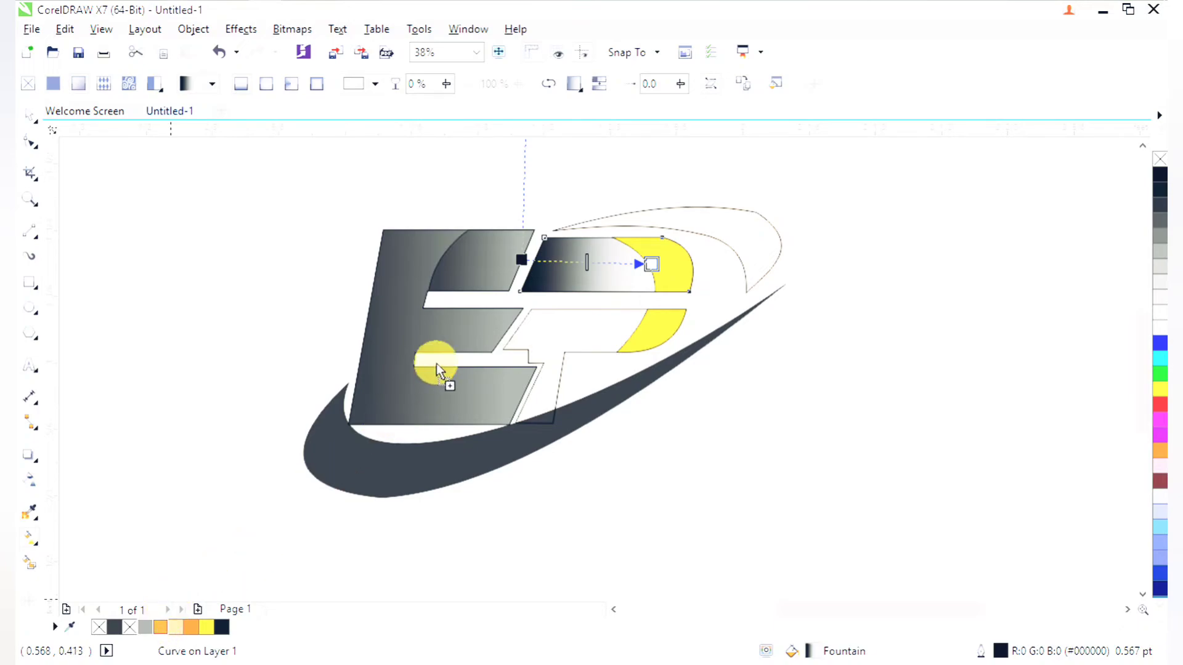
pyautogui.moveTo(436, 364); pyautogui.dragTo(522, 259)
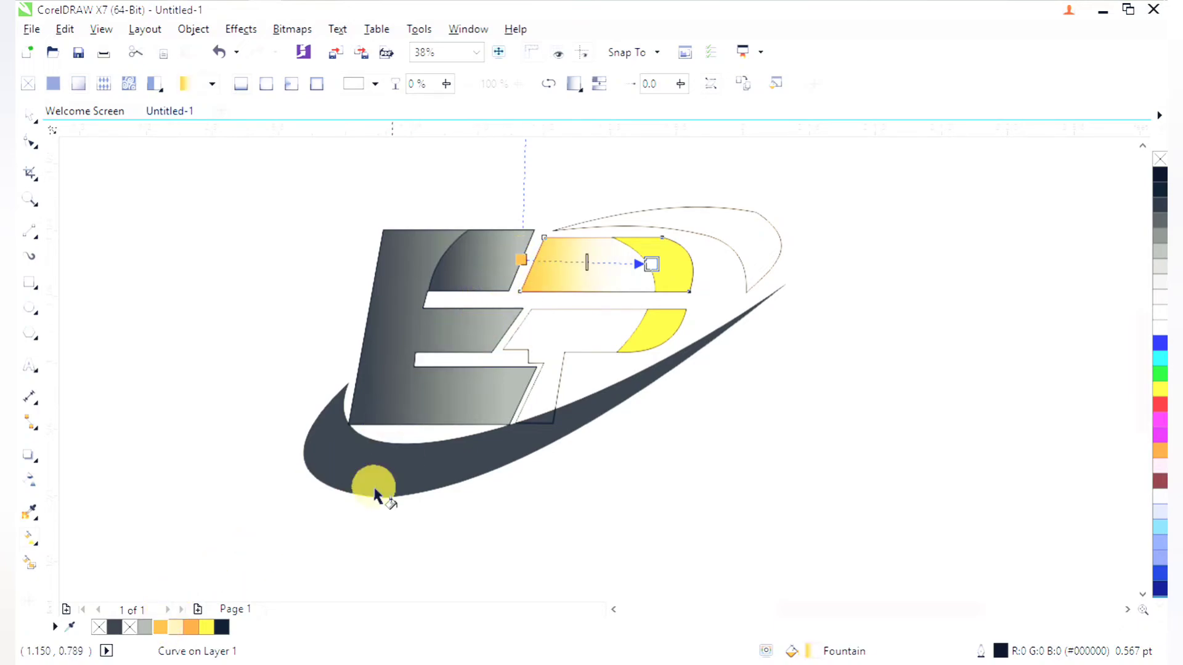
pyautogui.moveTo(182, 625); pyautogui.dragTo(326, 459)
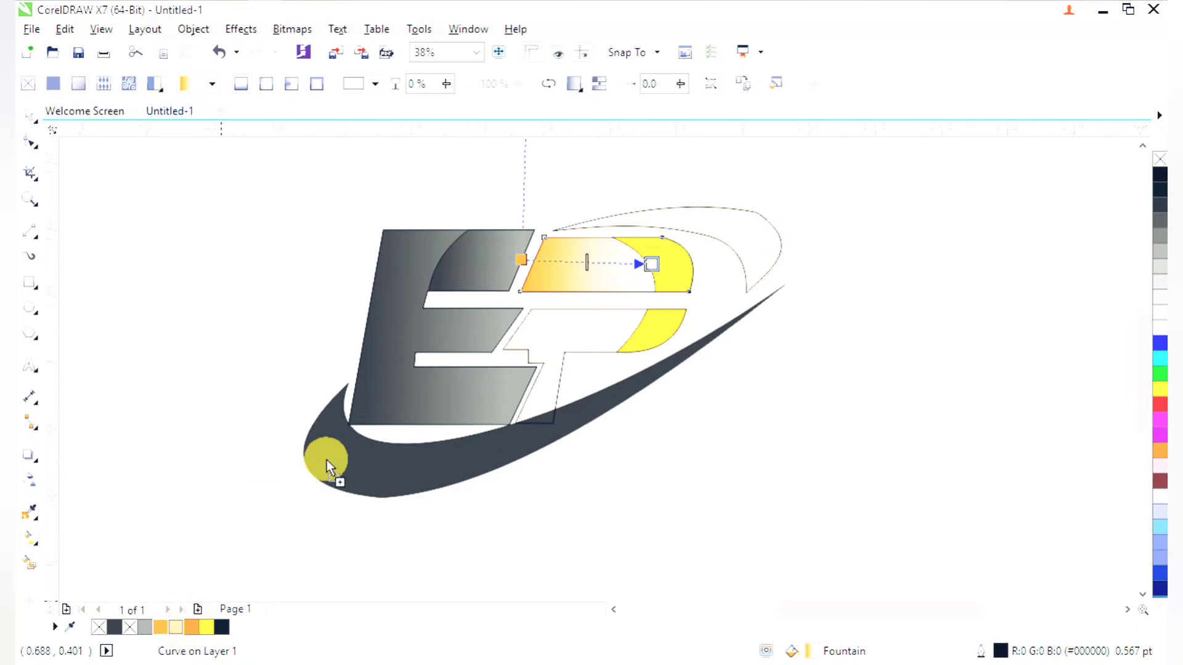
pyautogui.moveTo(486, 401); pyautogui.dragTo(652, 261)
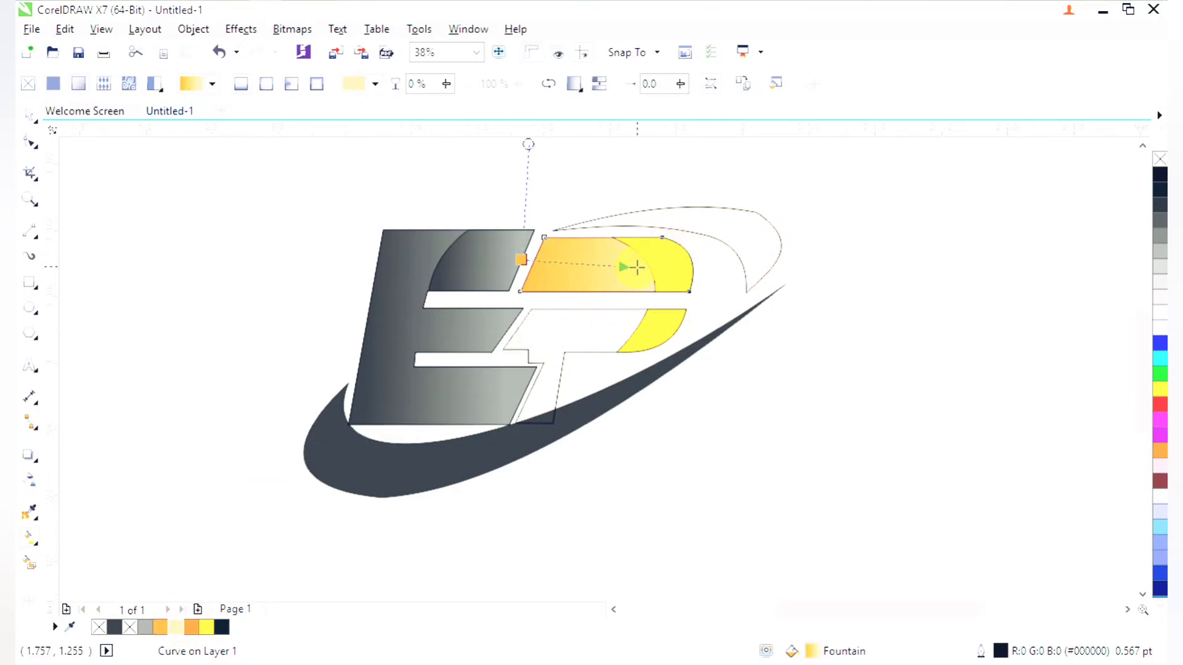
pyautogui.press('space')
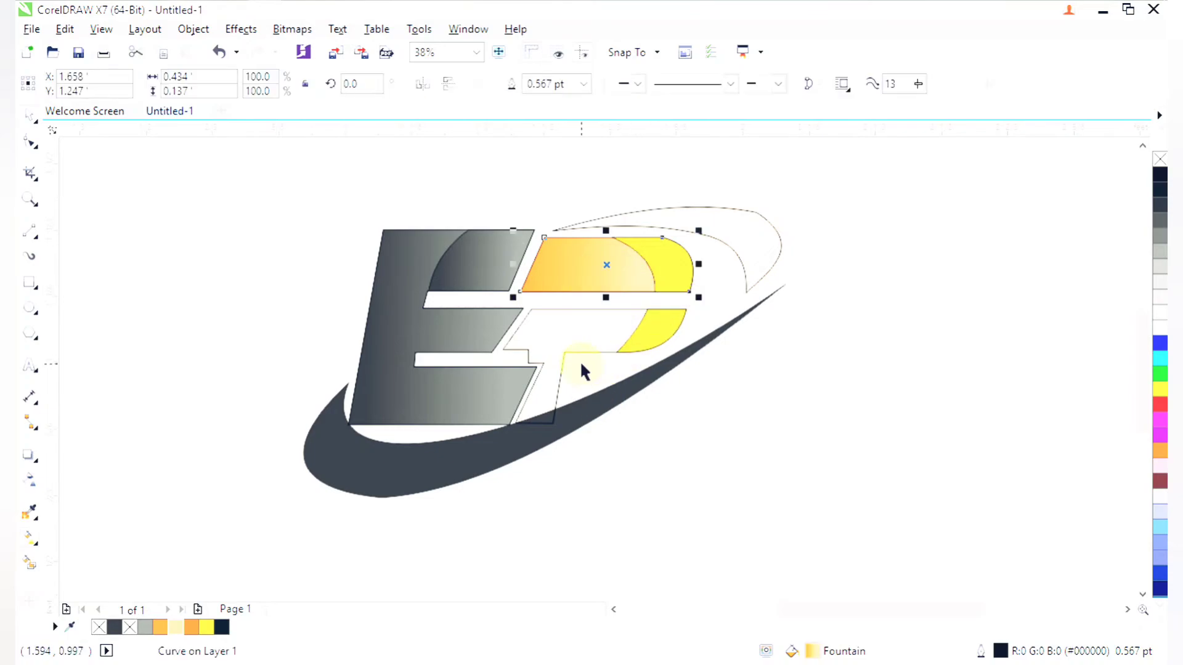
# Copy the orange-to-pale-yellow fountain fill from the P's upper shape onto its unfilled lower shape and slightly adjust the gradient's end point
pyautogui.press('space')
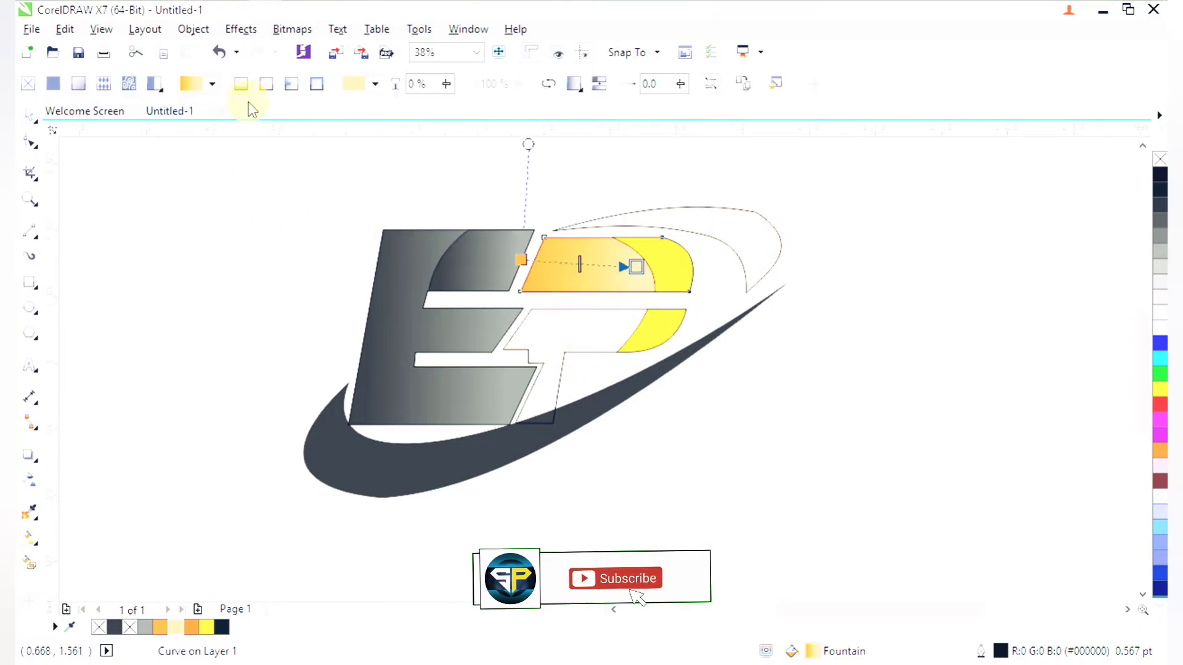
pyautogui.click(753, 85)
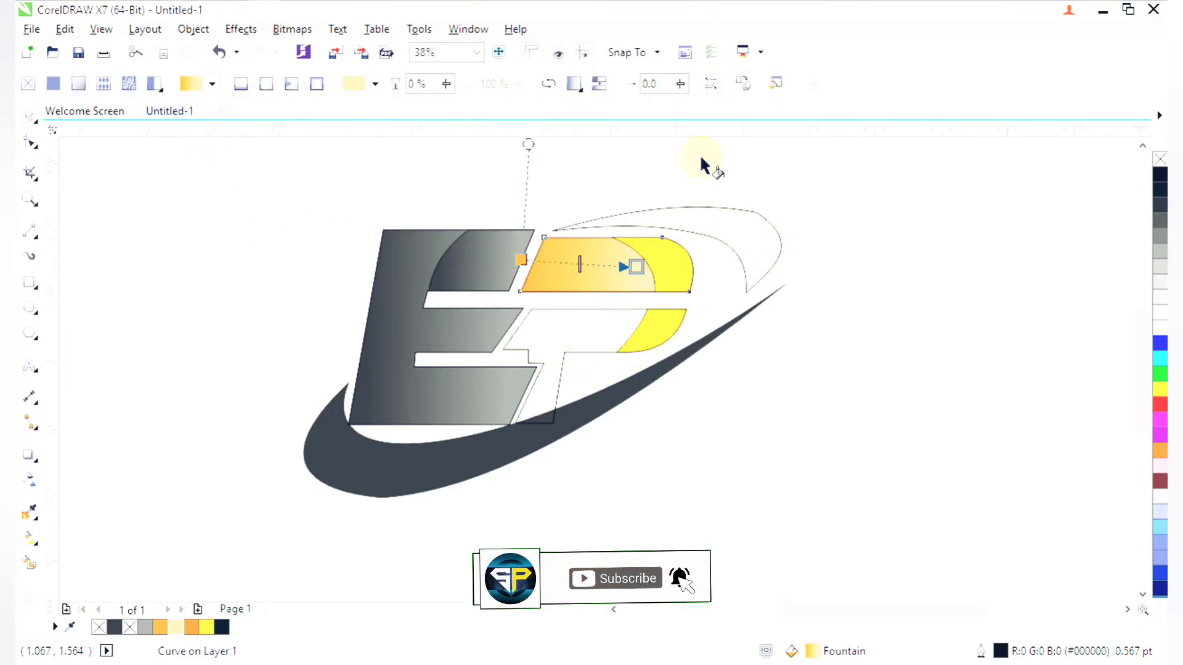
pyautogui.click(619, 307)
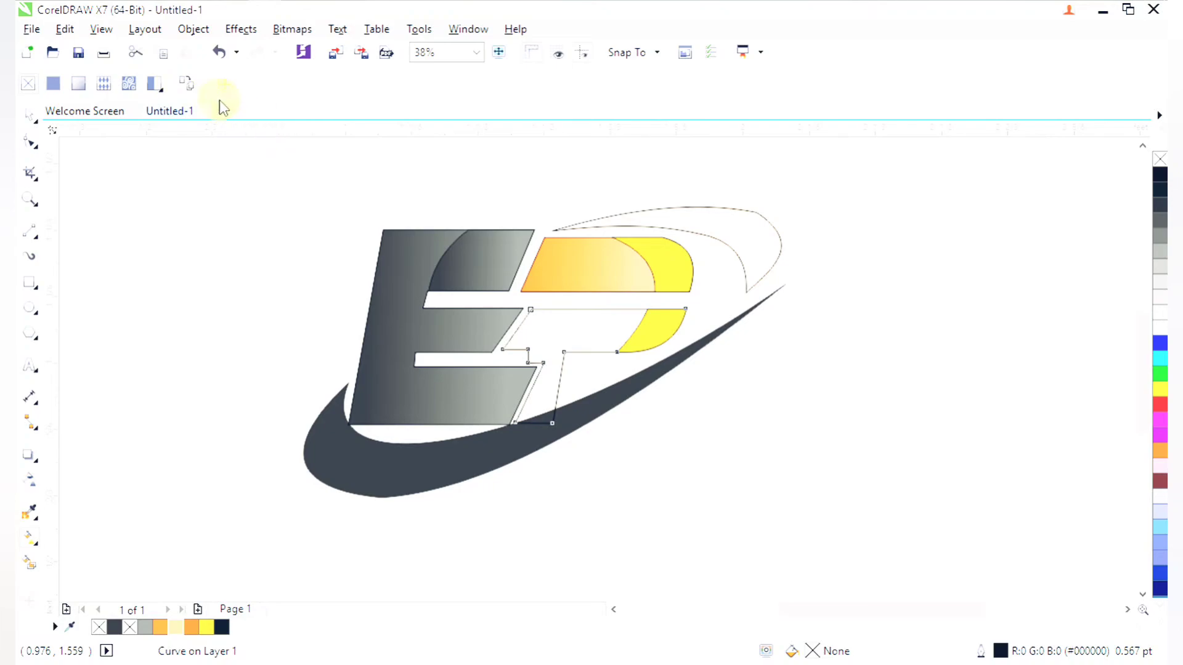
pyautogui.click(559, 267)
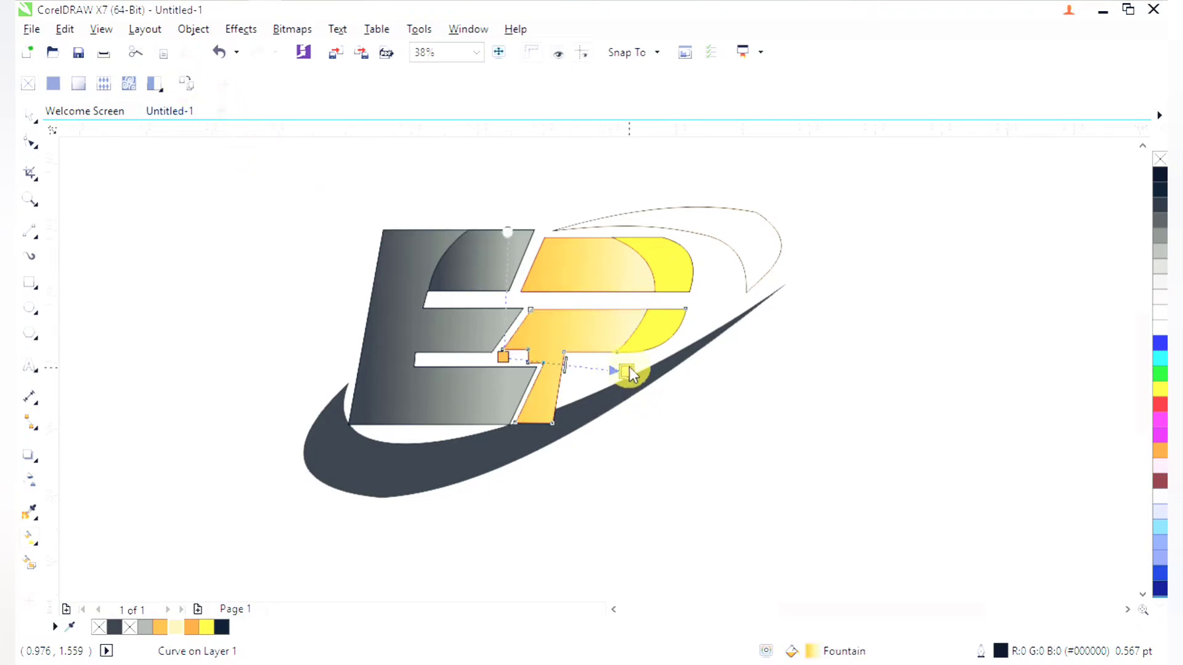
pyautogui.hotkey('ctrl', 'z')
pyautogui.hotkey('ctrl', 'shift', 'z')
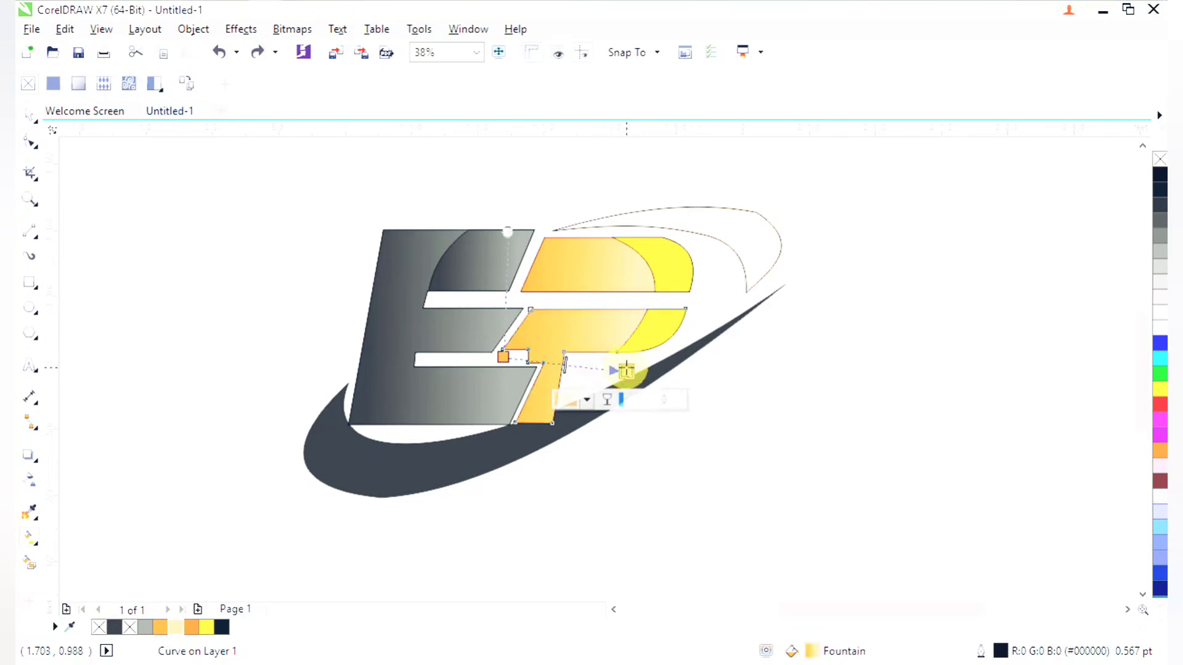
pyautogui.moveTo(626, 371); pyautogui.dragTo(617, 361)
pyautogui.press('space')
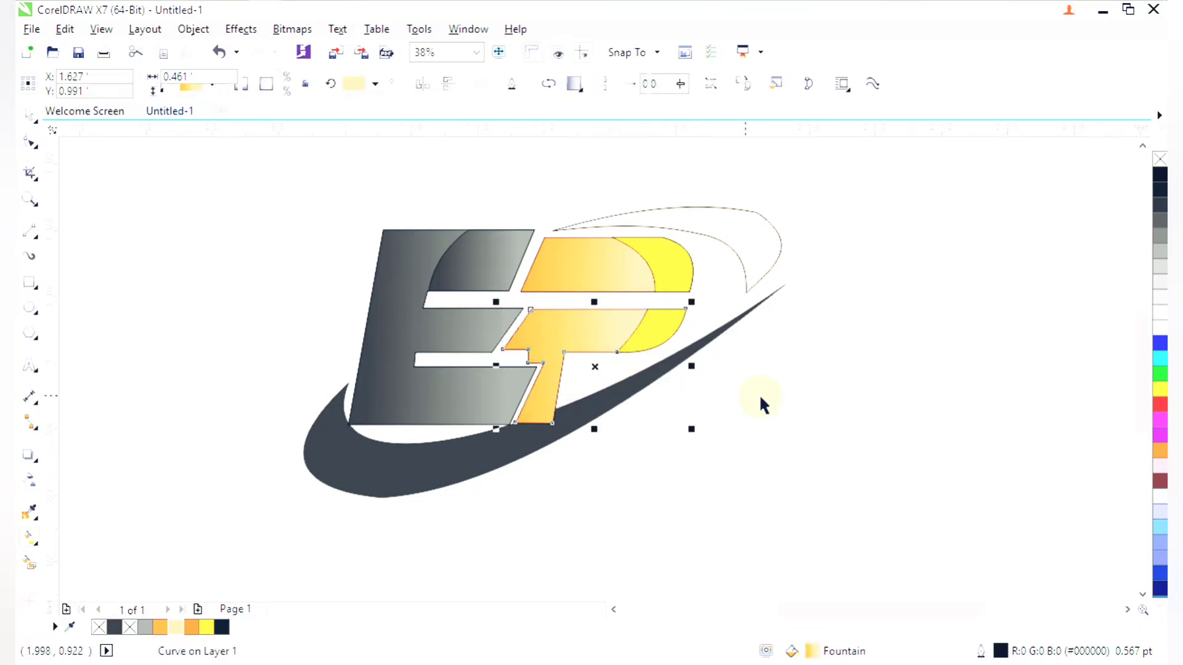
# Fill the two curved yellow sections of the P with solid orange #FF6600
pyautogui.click(1027, 432)
pyautogui.click(656, 324)
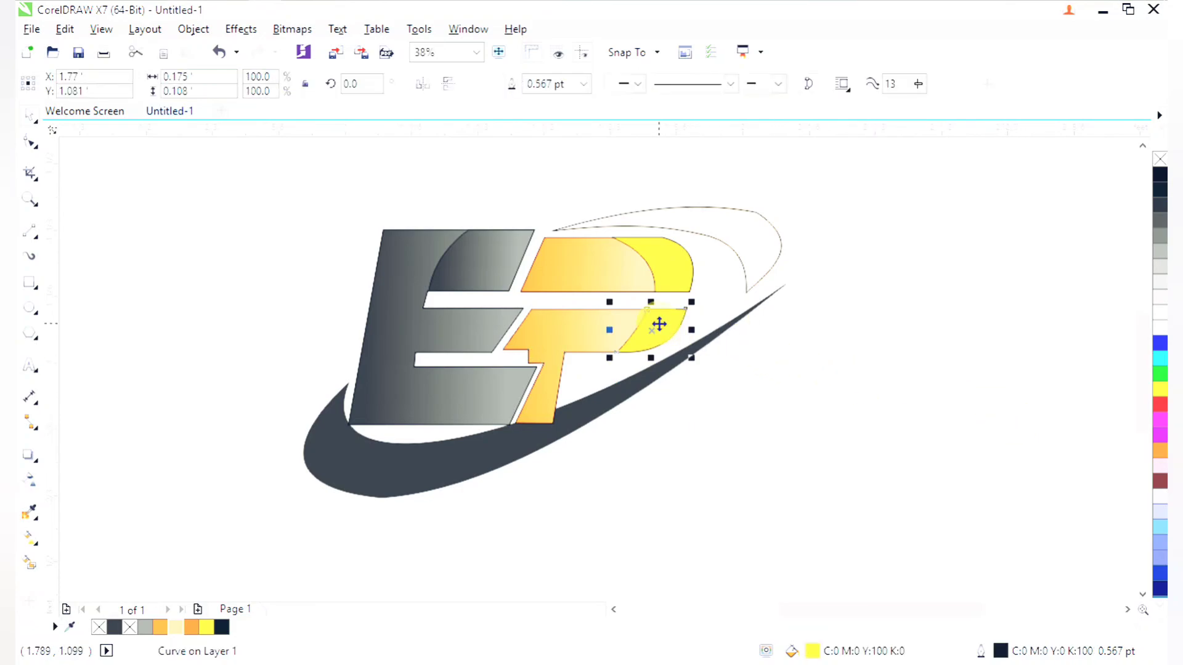
pyautogui.keyDown('shift'); pyautogui.click(679, 254); pyautogui.keyUp('shift')
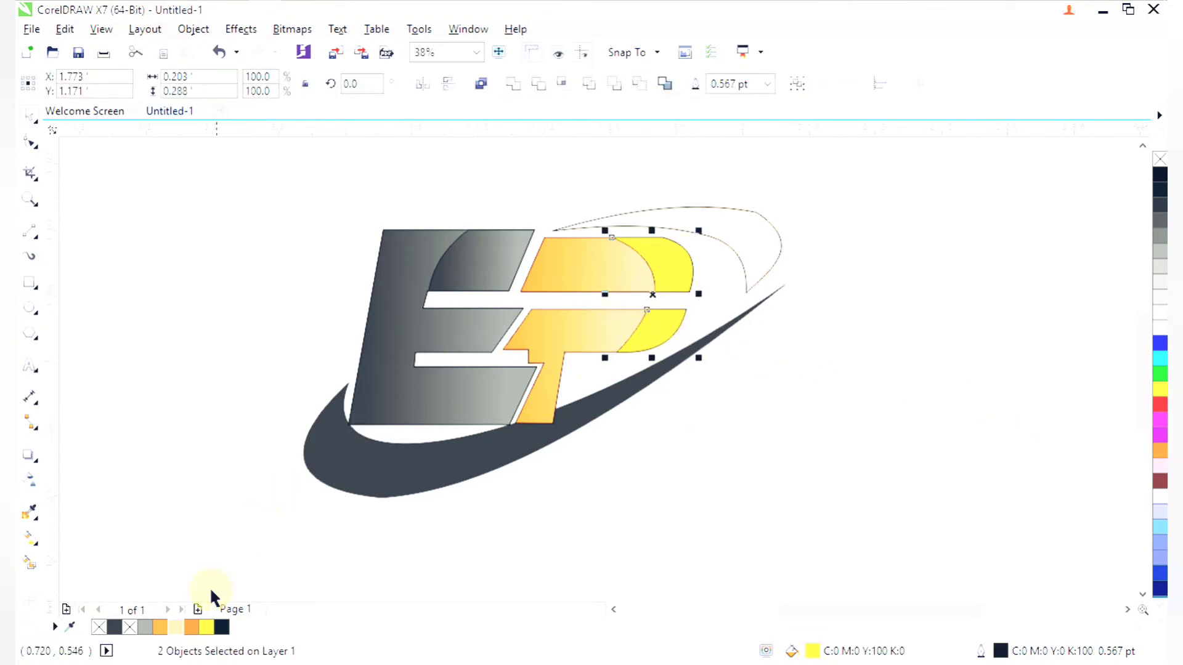
pyautogui.click(190, 628)
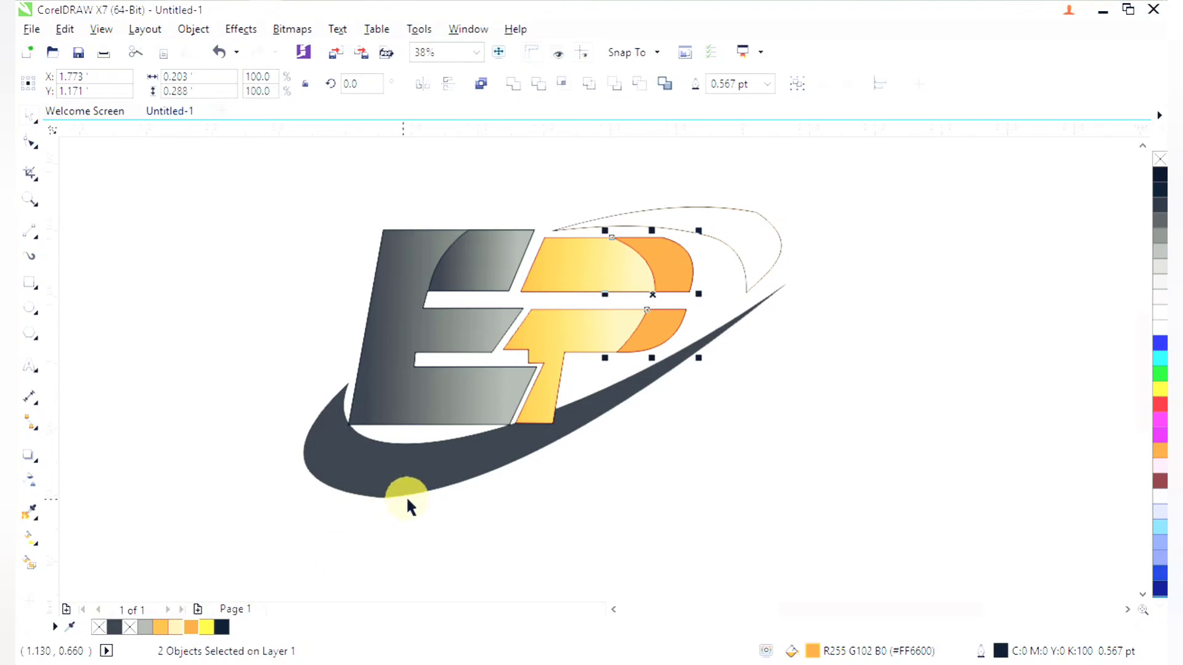
# Fill the unfilled upper swoosh around the P with solid orange #FF6600
pyautogui.click(775, 265)
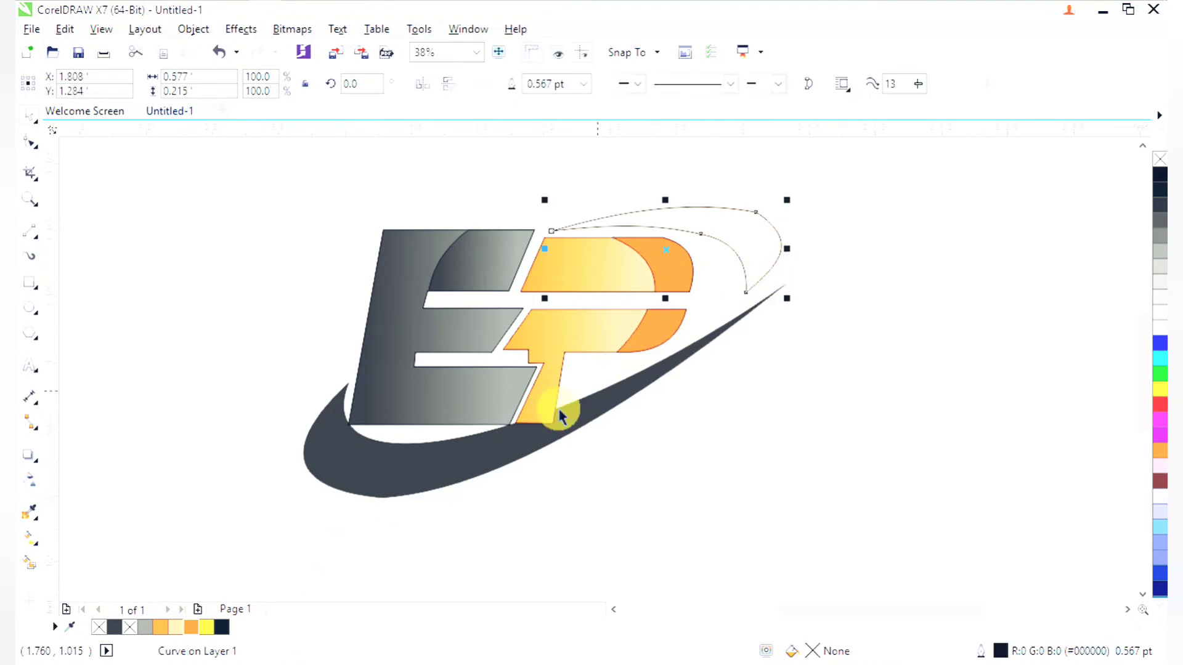
pyautogui.click(191, 628)
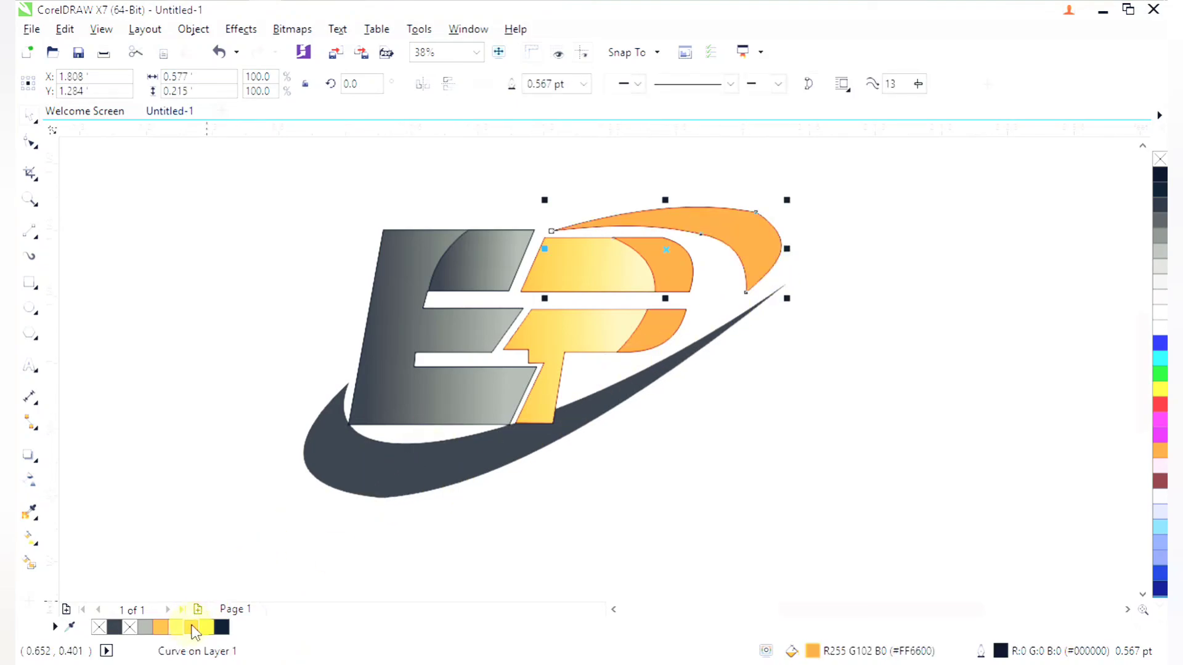
pyautogui.click(95, 290)
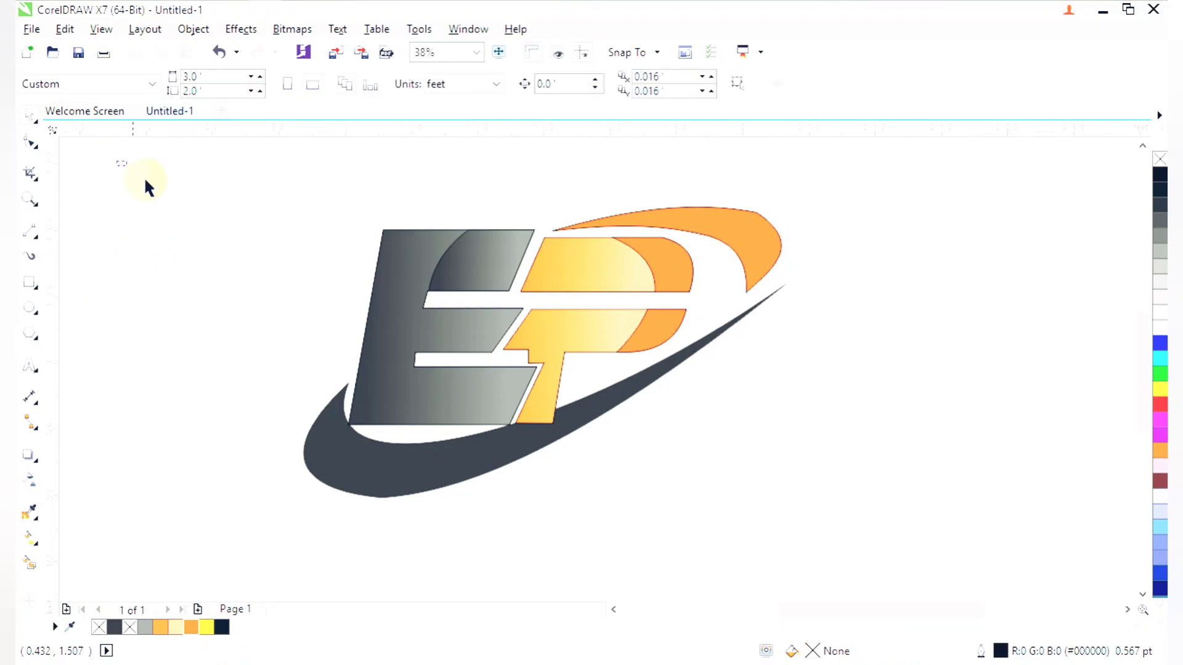
# Remove the outlines from all the objects of the EP logo
pyautogui.moveTo(146, 181); pyautogui.dragTo(783, 513)
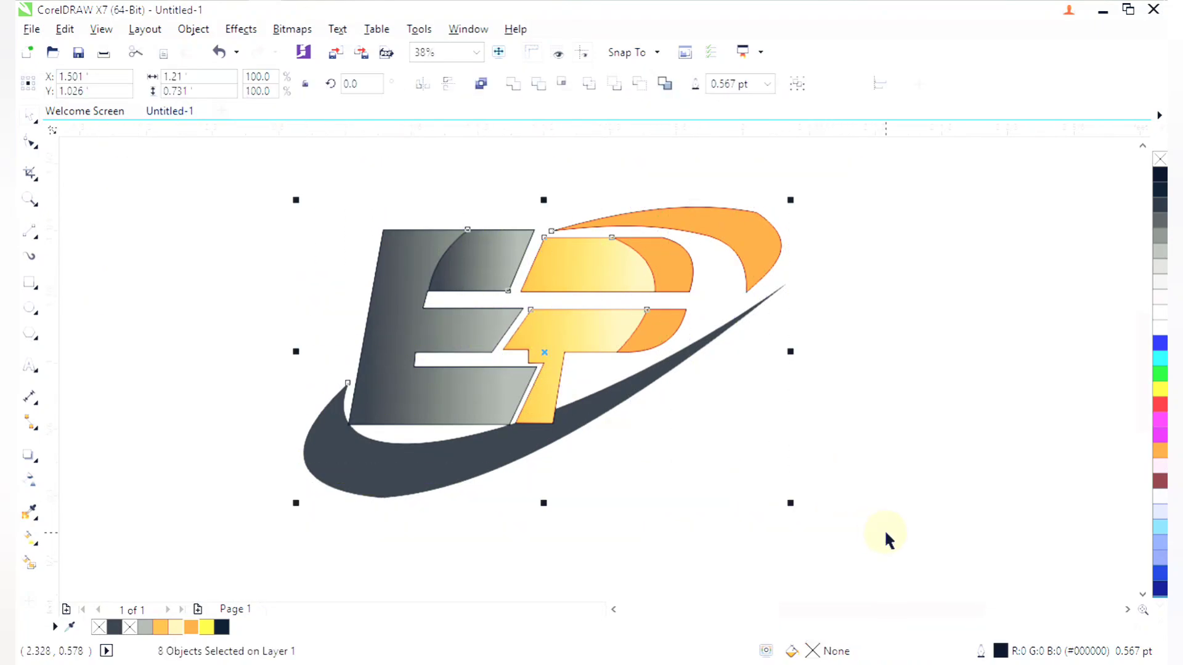
pyautogui.rightClick(1160, 159)
pyautogui.click(1033, 375)
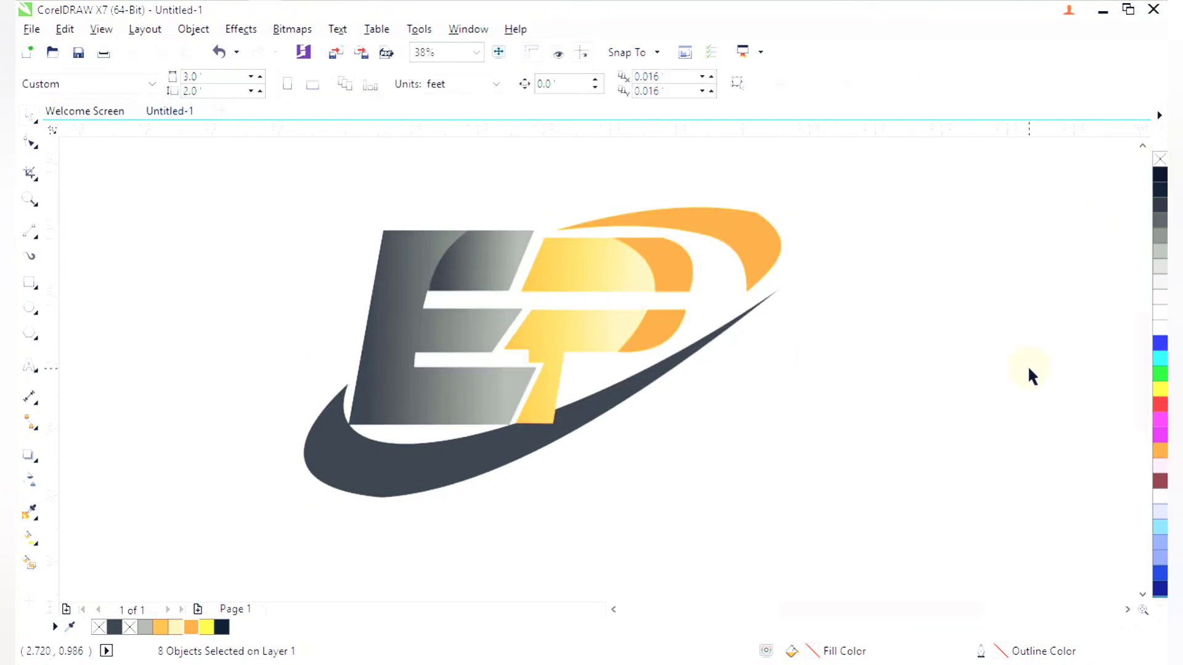
# Check the whole EP logo in full-screen preview and return to the drawing
pyautogui.scroll(-4, 1029, 370)
pyautogui.press('z')
pyautogui.moveTo(779, 295); pyautogui.dragTo(940, 430)
pyautogui.press('F9')
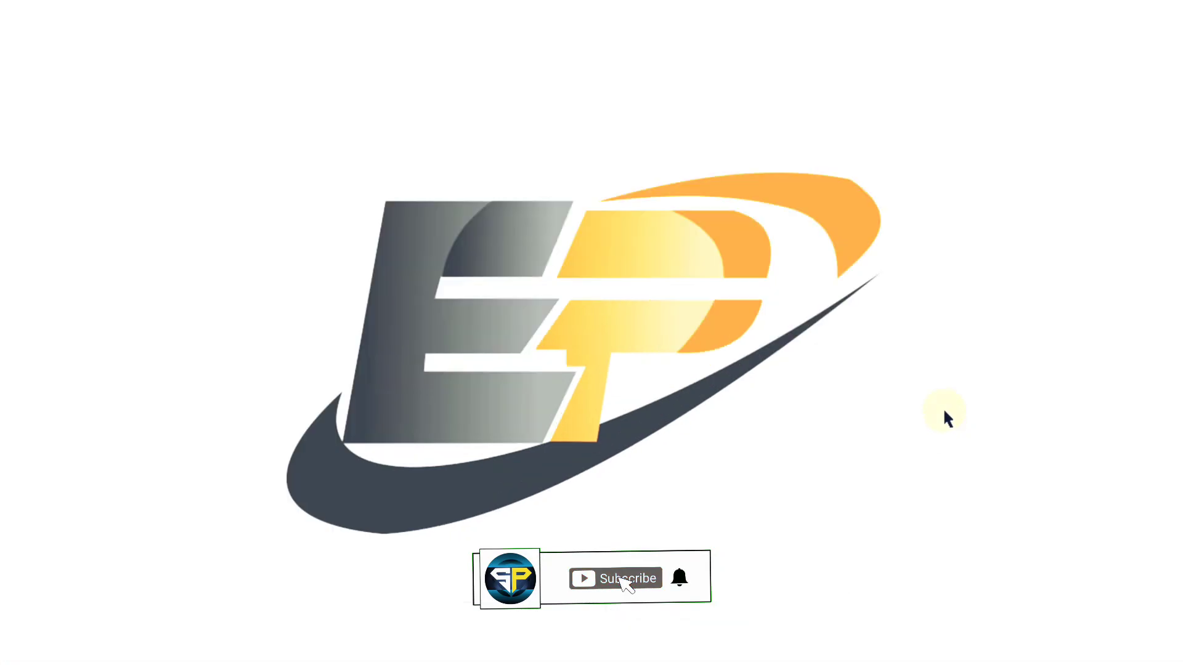
pyautogui.click(1085, 391)
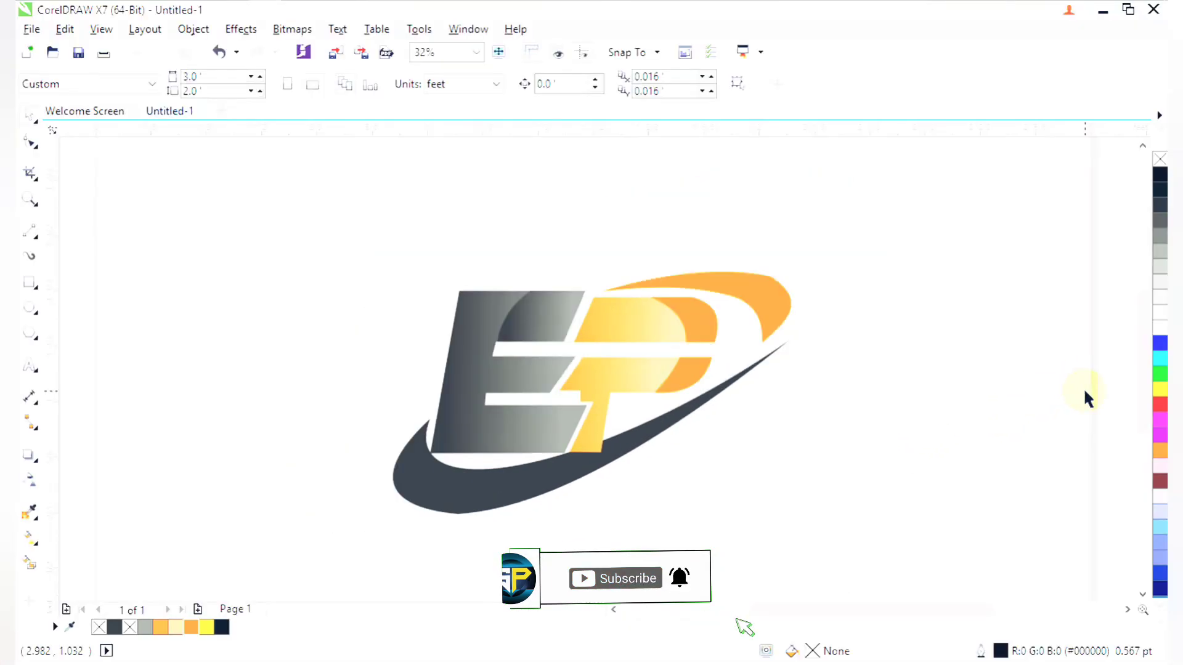